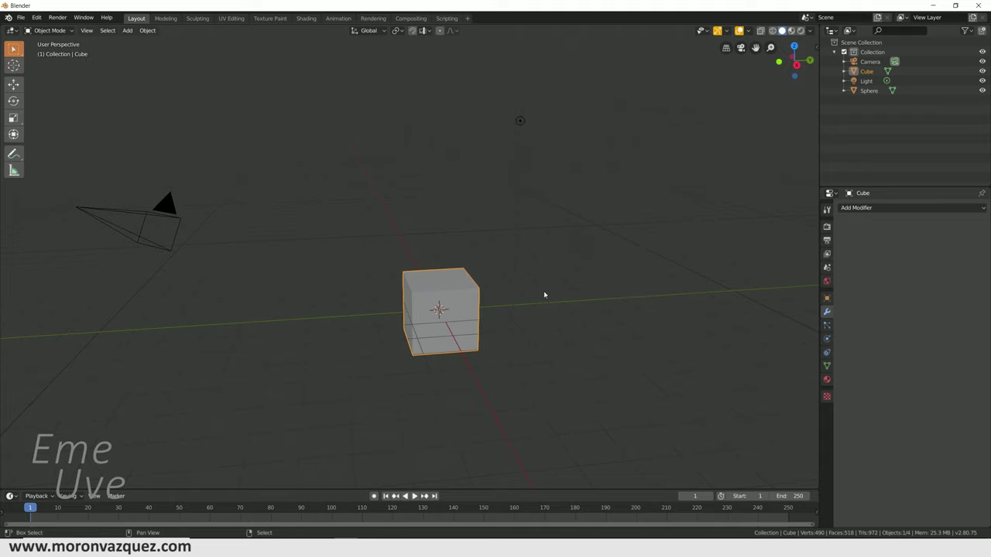
# Delete the camera, then select all and delete the remaining cube, light and sphere.
pyautogui.moveTo(544, 295); pyautogui.dragTo(541, 318, button='middle')
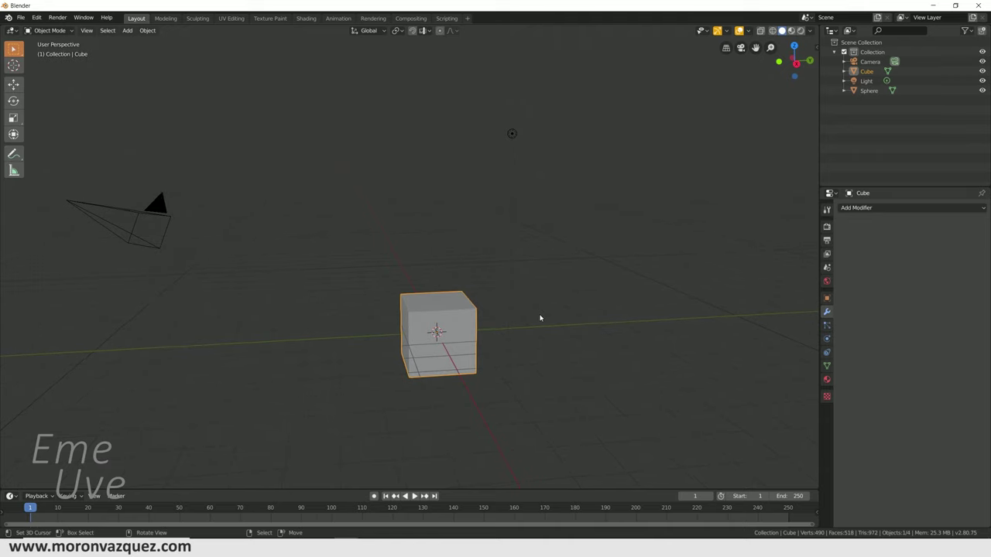
pyautogui.click(109, 219)
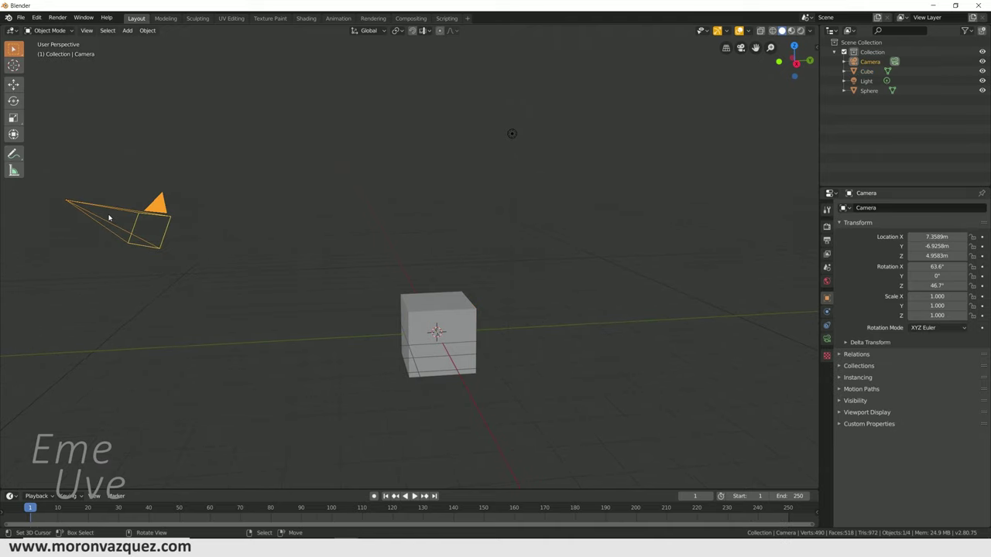
pyautogui.press('Delete')
pyautogui.click(511, 133)
pyautogui.press('g')
pyautogui.click(550, 126)
pyautogui.press('a')
pyautogui.press('Delete')
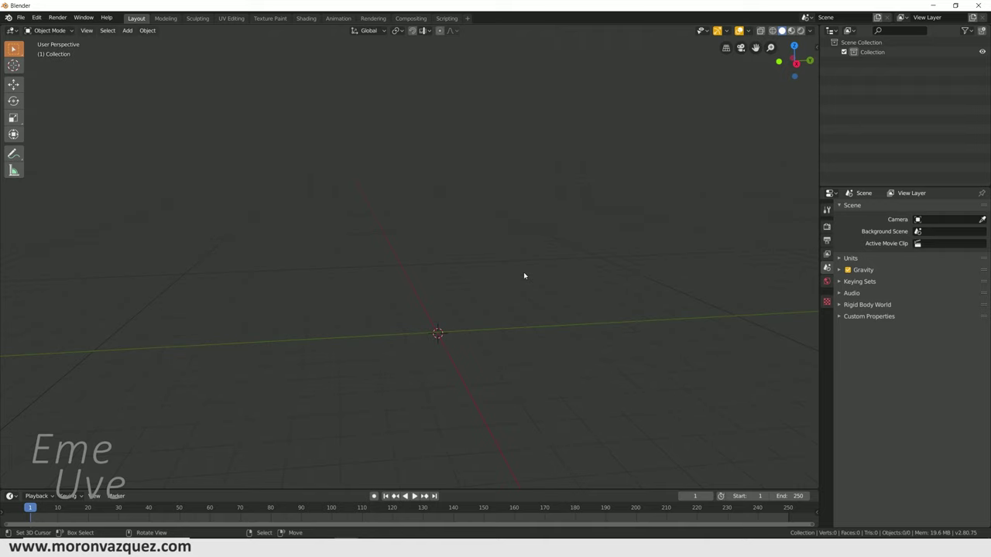
# Add a Single Vert mesh object as the tree's starting point.
pyautogui.hotkey('shift', 'a')
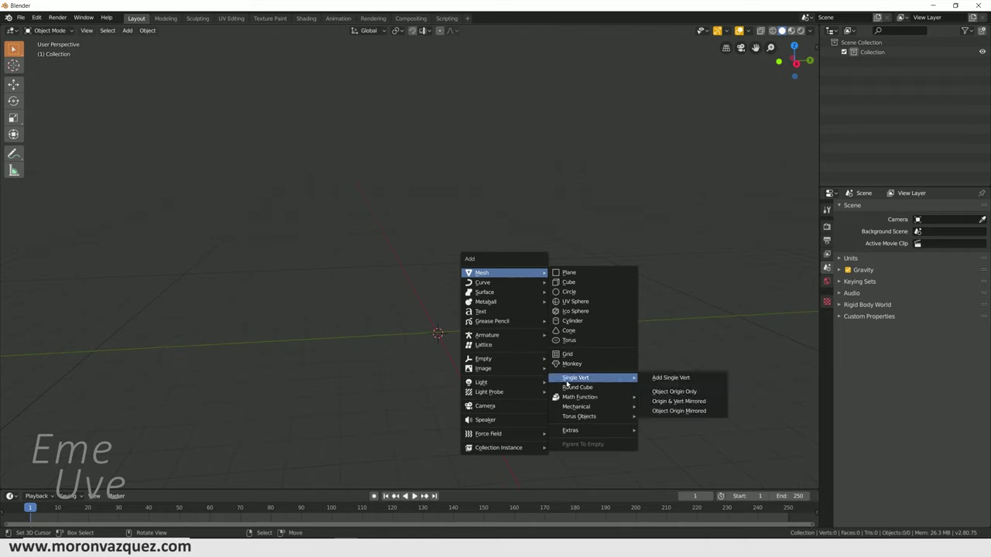
pyautogui.moveTo(589, 378)
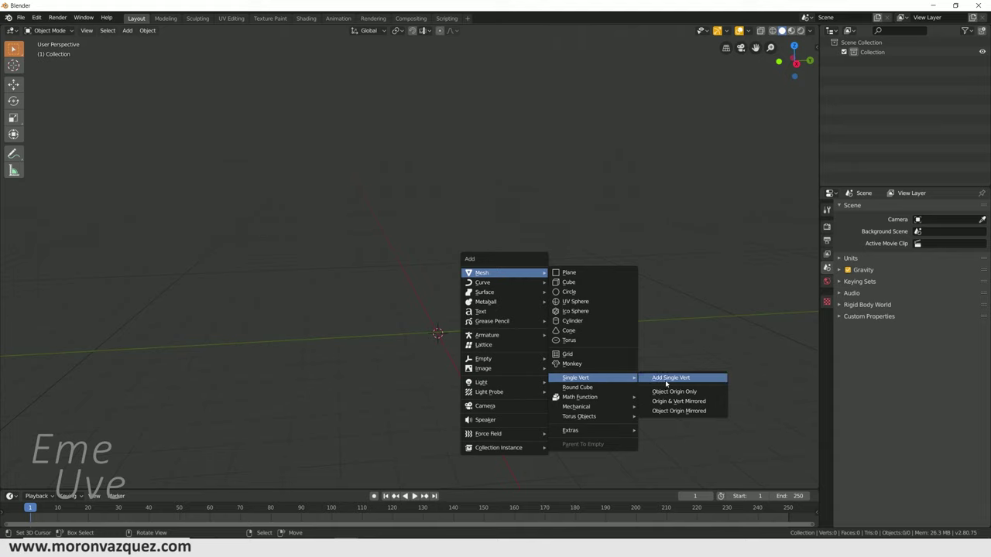
pyautogui.click(665, 381)
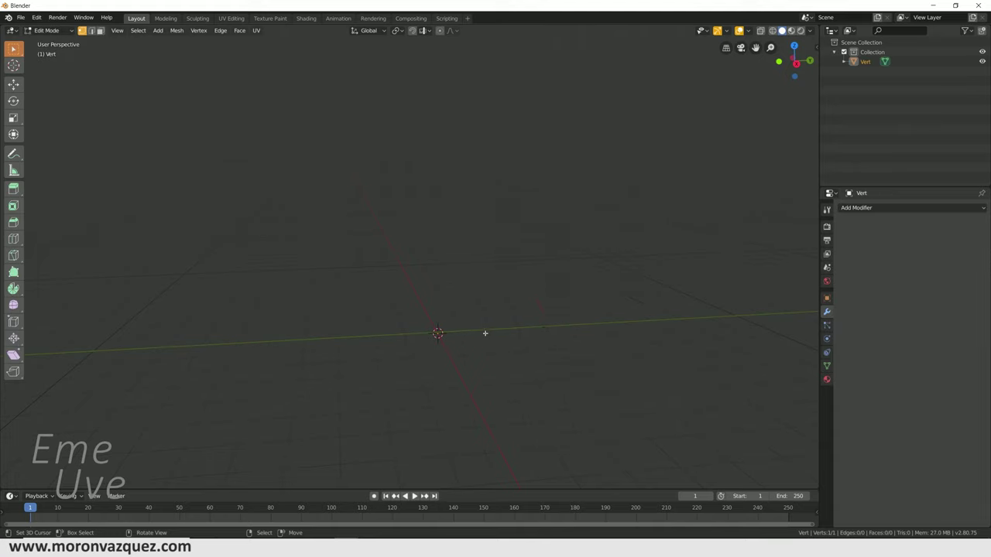
pyautogui.moveTo(468, 338)
pyautogui.mouseDown(button='middle')
pyautogui.moveTo(446, 372)
pyautogui.moveTo(462, 343)
pyautogui.mouseUp(button='middle')
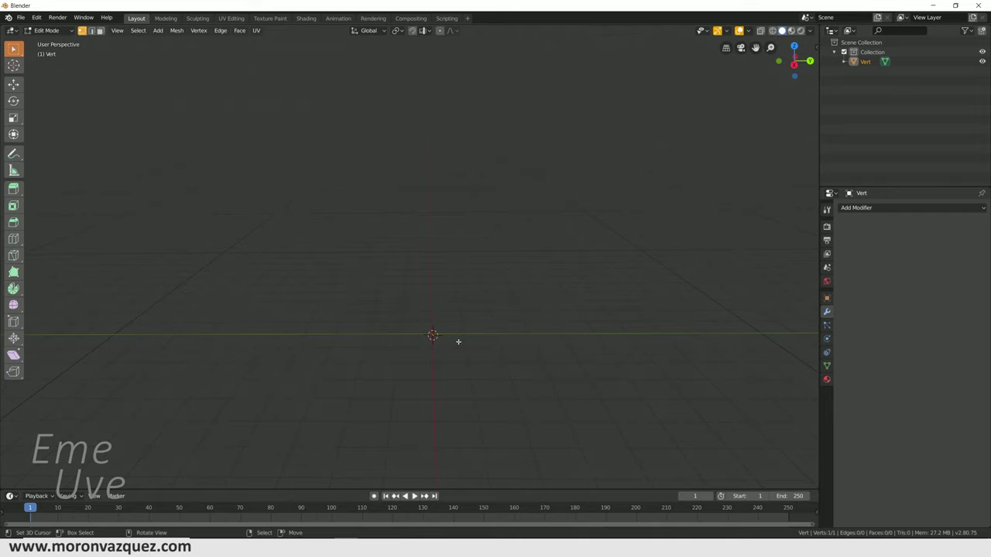
# Extrude five vertices upward to form the trunk and the right branch tip.
pyautogui.press('e')
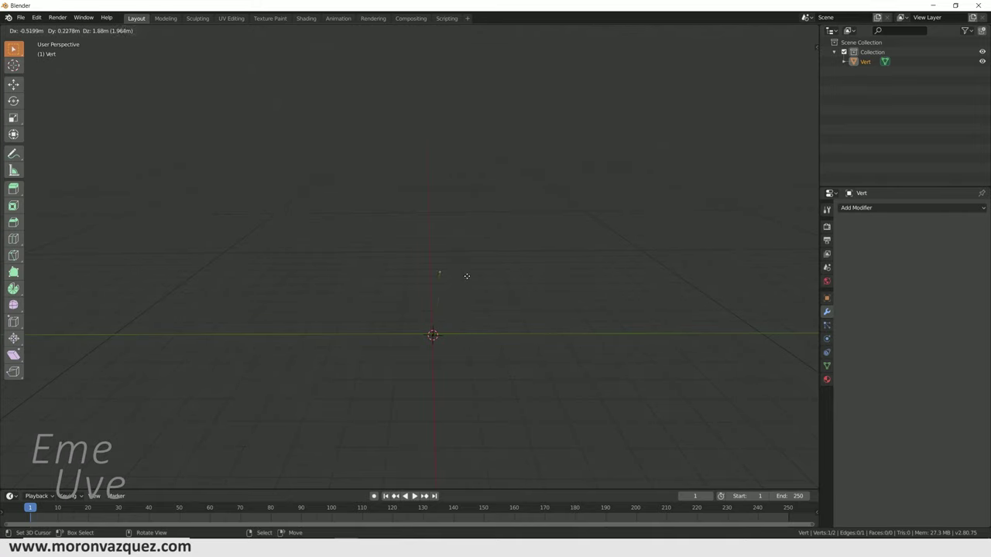
pyautogui.click(468, 272)
pyautogui.press('e')
pyautogui.click(515, 235)
pyautogui.press('e')
pyautogui.click(570, 217)
pyautogui.press('e')
pyautogui.click(600, 193)
pyautogui.press('e')
pyautogui.click(643, 176)
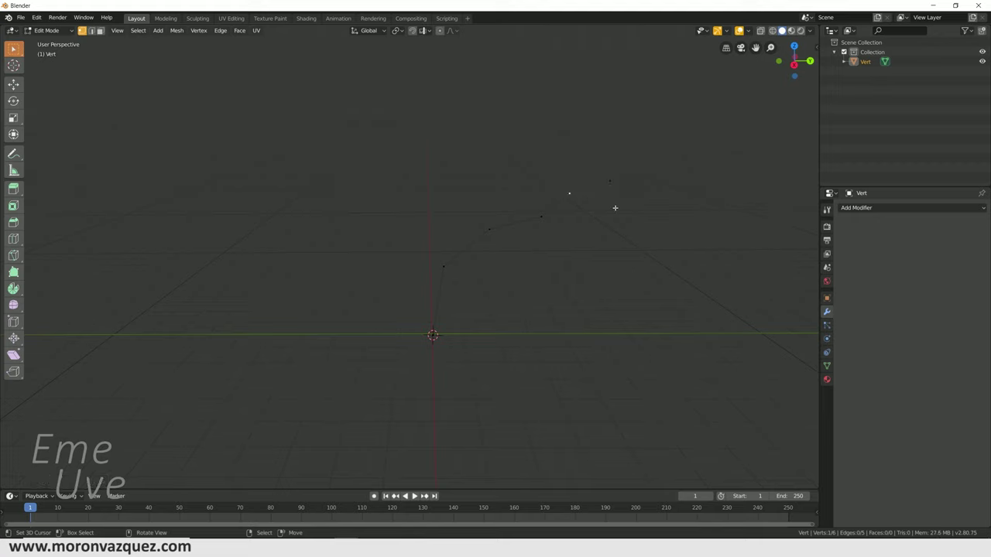
# Extrude a second branch up and to the left, then start another branch.
pyautogui.press('e')
pyautogui.click(577, 188)
pyautogui.press('e')
pyautogui.click(565, 169)
pyautogui.moveTo(628, 200)
pyautogui.mouseDown(button='middle')
pyautogui.moveTo(542, 216)
pyautogui.moveTo(416, 285)
pyautogui.mouseUp(button='middle')
pyautogui.press('e')
pyautogui.click(392, 302)
pyautogui.press('e')
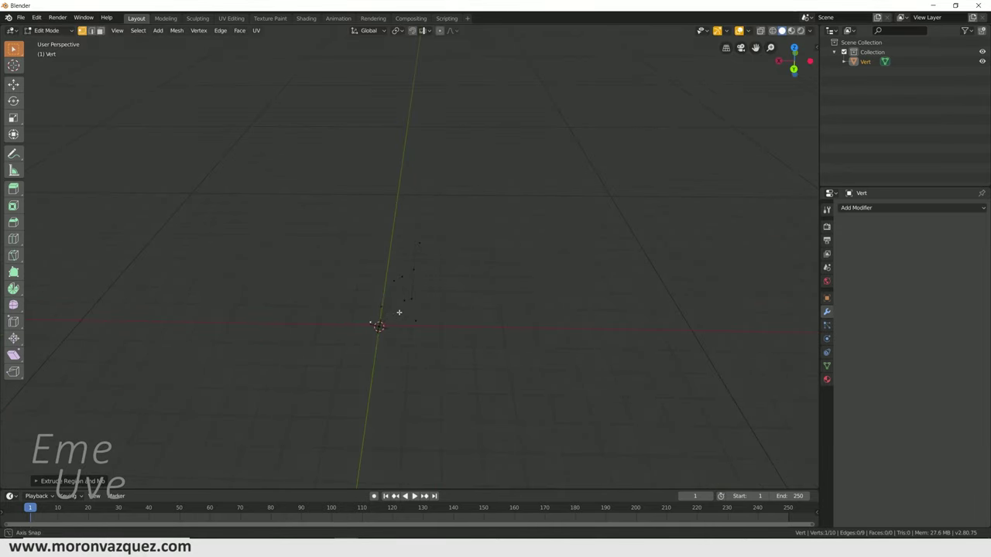
pyautogui.moveTo(399, 312)
pyautogui.mouseDown(button='middle')
pyautogui.moveTo(472, 294)
pyautogui.moveTo(485, 279)
pyautogui.mouseUp(button='middle')
# Extrude three more vertices to build the left branch out to its tip.
pyautogui.press('e')
pyautogui.click(391, 256)
pyautogui.press('e')
pyautogui.click(380, 222)
pyautogui.press('e')
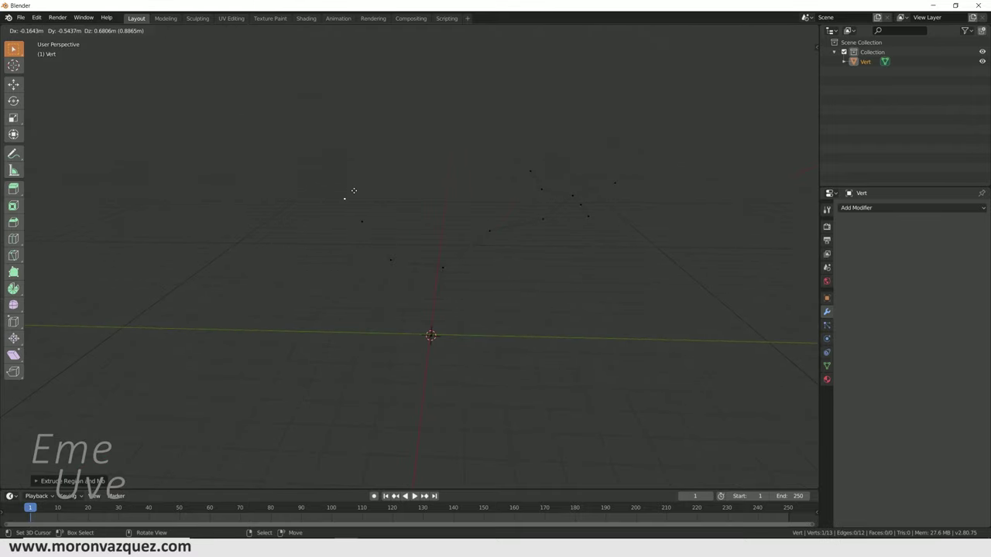
pyautogui.click(347, 186)
# Extrude three final twig vertices off the left side of the skeleton.
pyautogui.press('e')
pyautogui.click(405, 198)
pyautogui.press('e')
pyautogui.click(398, 170)
pyautogui.moveTo(415, 191); pyautogui.dragTo(450, 218, button='middle')
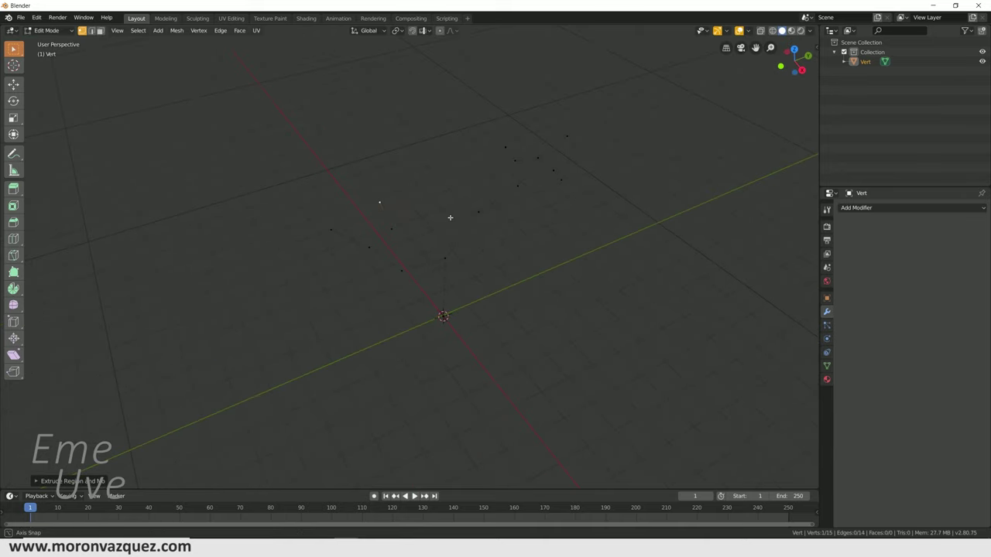
pyautogui.press('e')
pyautogui.click(430, 223)
pyautogui.moveTo(444, 221)
pyautogui.mouseDown(button='middle')
pyautogui.moveTo(453, 206)
pyautogui.moveTo(546, 217)
pyautogui.moveTo(487, 211)
pyautogui.moveTo(404, 222)
pyautogui.mouseUp(button='middle')
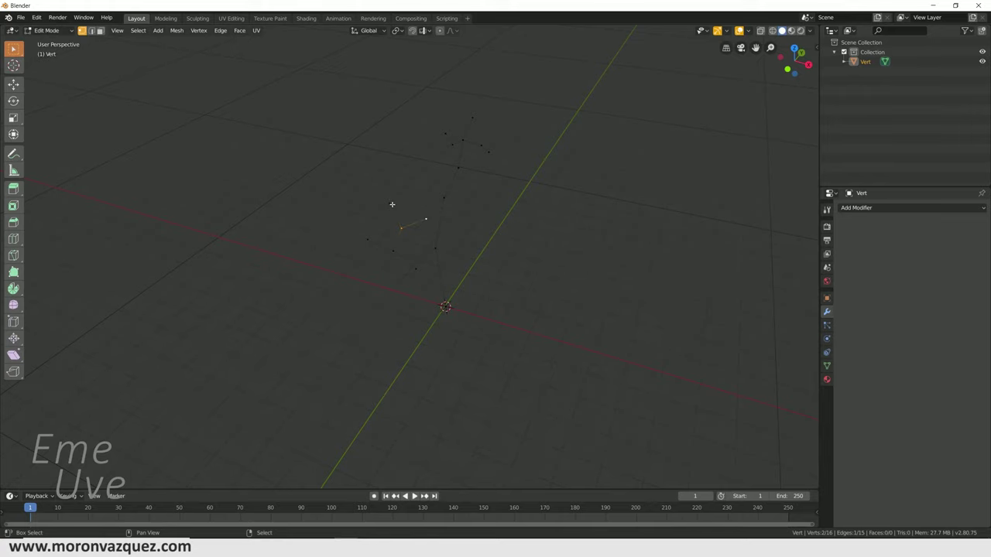
# With the Transform tool, move the selected vertices along the X axis.
pyautogui.moveTo(368, 241); pyautogui.dragTo(52, 186, button='middle')
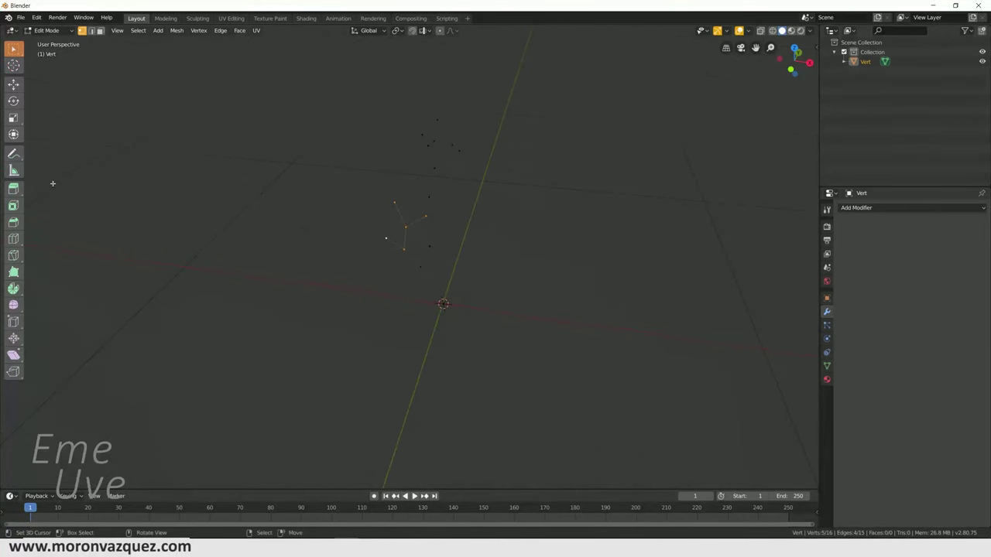
pyautogui.click(10, 135)
pyautogui.moveTo(463, 232); pyautogui.dragTo(521, 248)
pyautogui.moveTo(521, 248); pyautogui.dragTo(451, 225, button='middle')
pyautogui.click(570, 281)
pyautogui.moveTo(570, 281); pyautogui.dragTo(490, 291, button='middle')
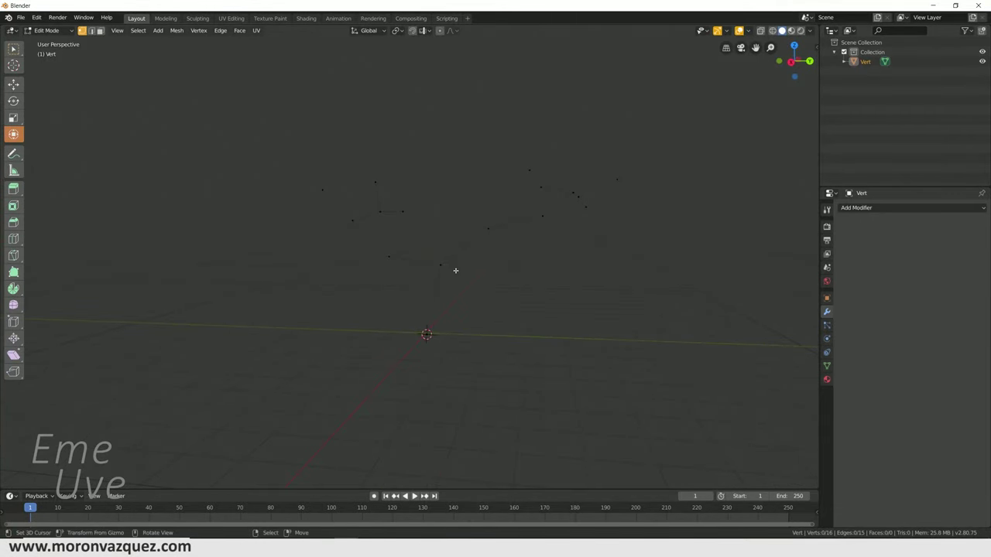
pyautogui.moveTo(508, 239); pyautogui.dragTo(540, 249, button='middle')
# Box-select the upper-right branch vertices and shift them left along X.
pyautogui.moveTo(678, 127); pyautogui.dragTo(521, 243)
pyautogui.moveTo(626, 195); pyautogui.dragTo(606, 199)
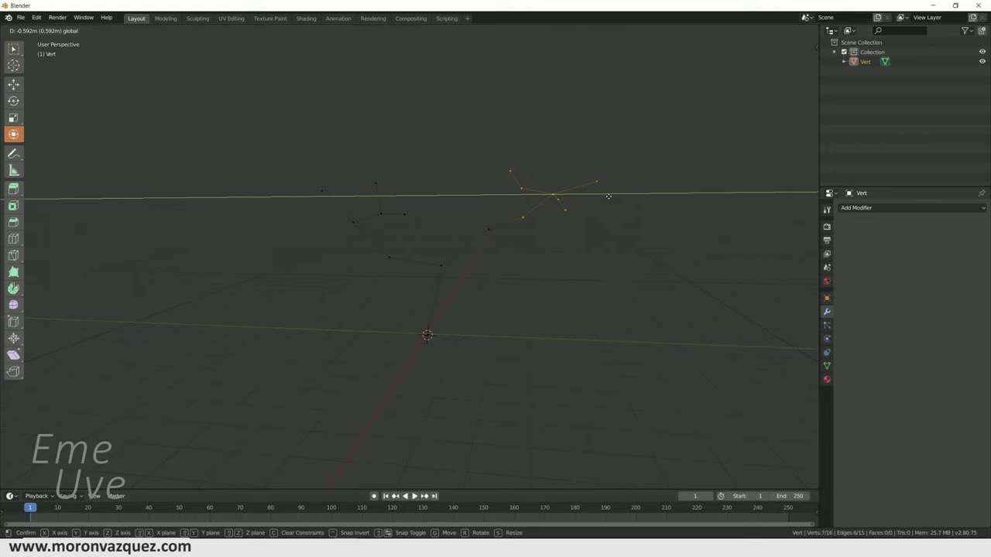
pyautogui.click(633, 257)
pyautogui.moveTo(633, 257)
pyautogui.mouseDown(button='middle')
pyautogui.moveTo(553, 270)
pyautogui.moveTo(537, 261)
pyautogui.mouseUp(button='middle')
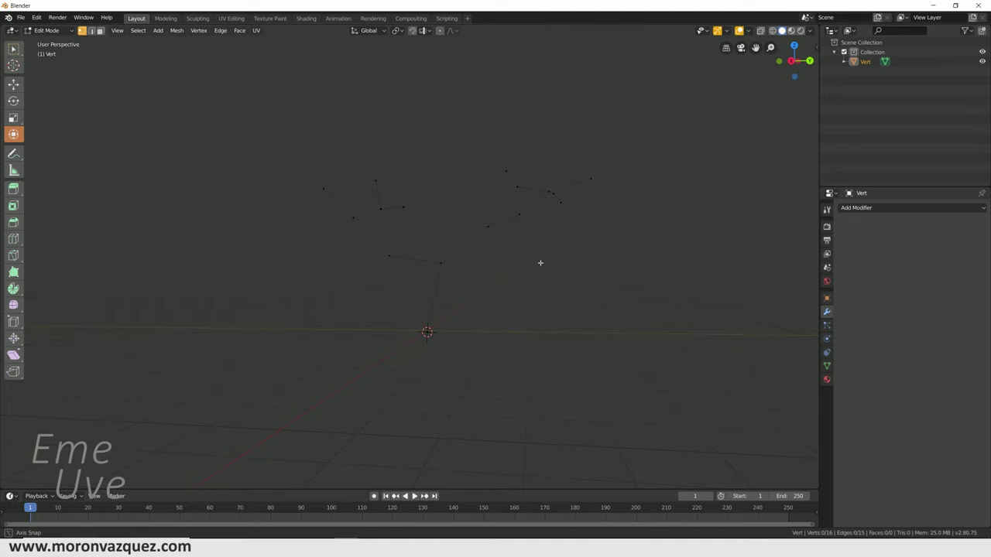
# Box-select the upper-left branch vertices and move them along Z.
pyautogui.moveTo(292, 156); pyautogui.dragTo(402, 262)
pyautogui.click(370, 159)
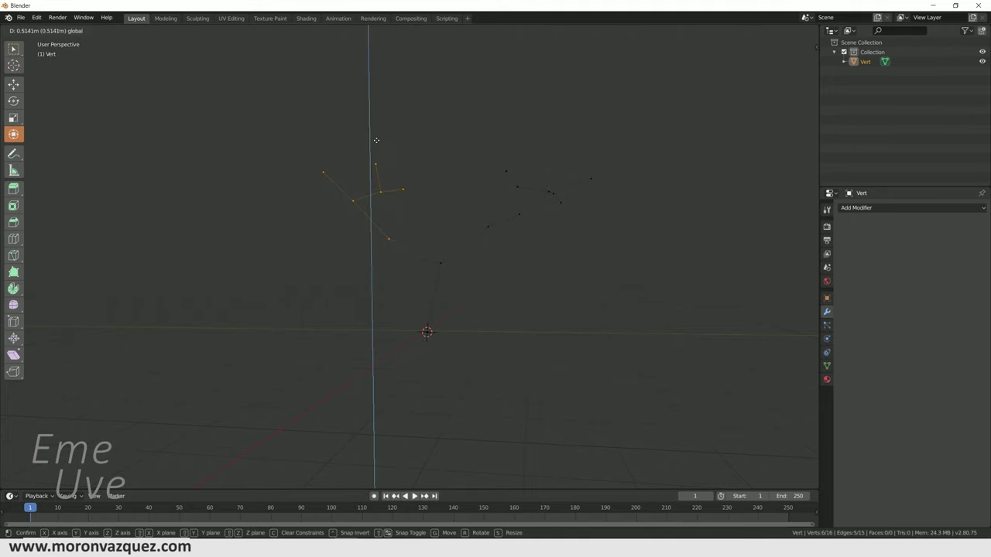
pyautogui.click(597, 283)
pyautogui.moveTo(597, 283); pyautogui.dragTo(528, 289, button='middle')
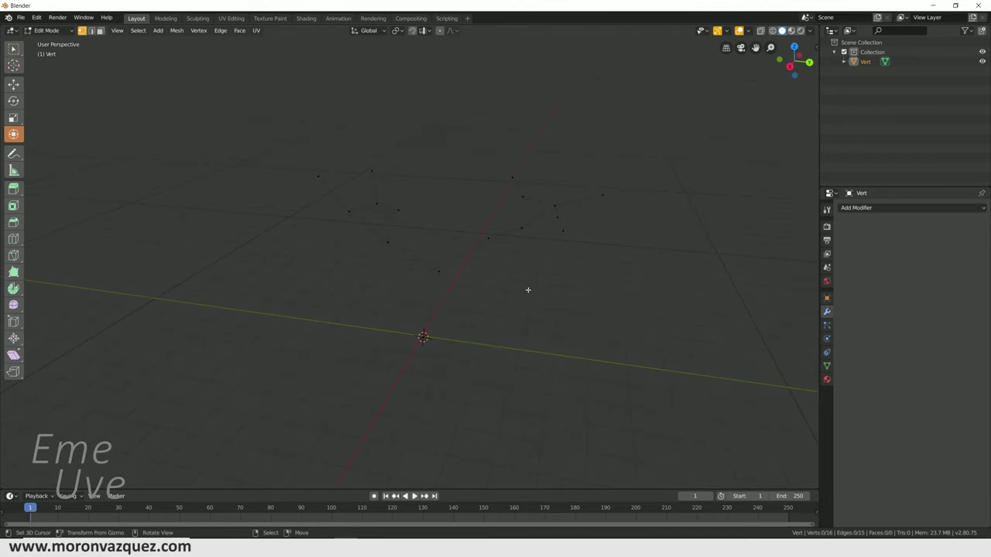
pyautogui.moveTo(543, 262); pyautogui.dragTo(554, 253, button='middle')
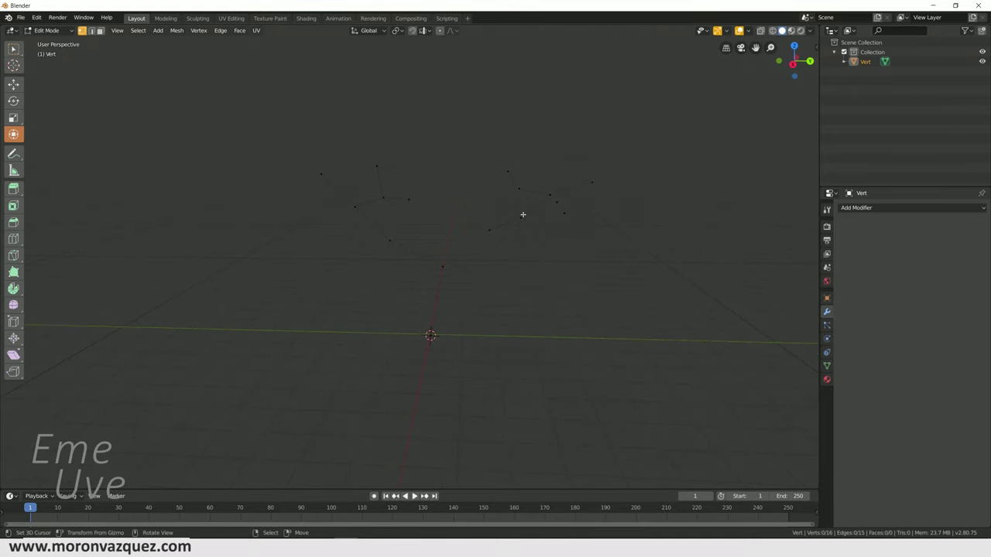
pyautogui.click(40, 32)
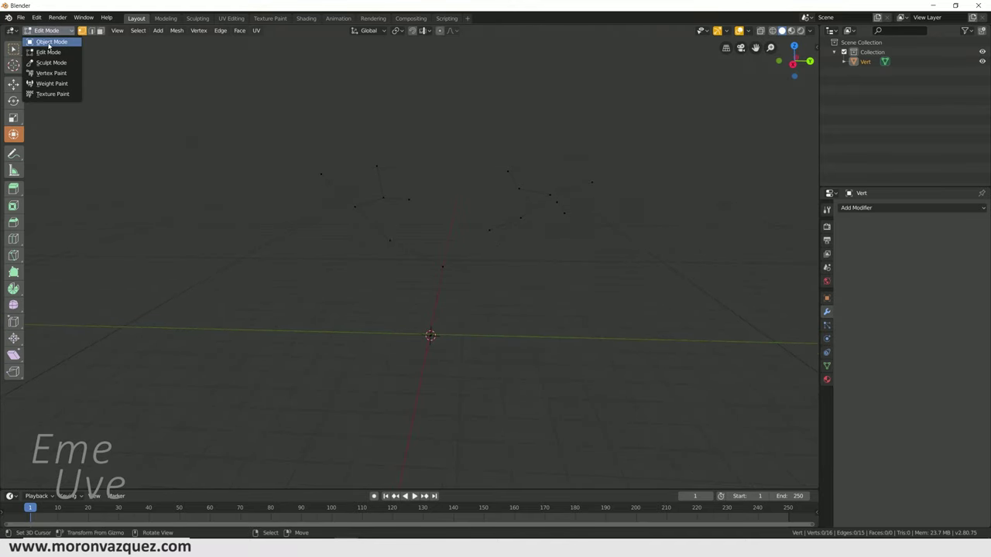
# Return to Object Mode and add a Skin modifier to the Vert skeleton.
pyautogui.click(48, 43)
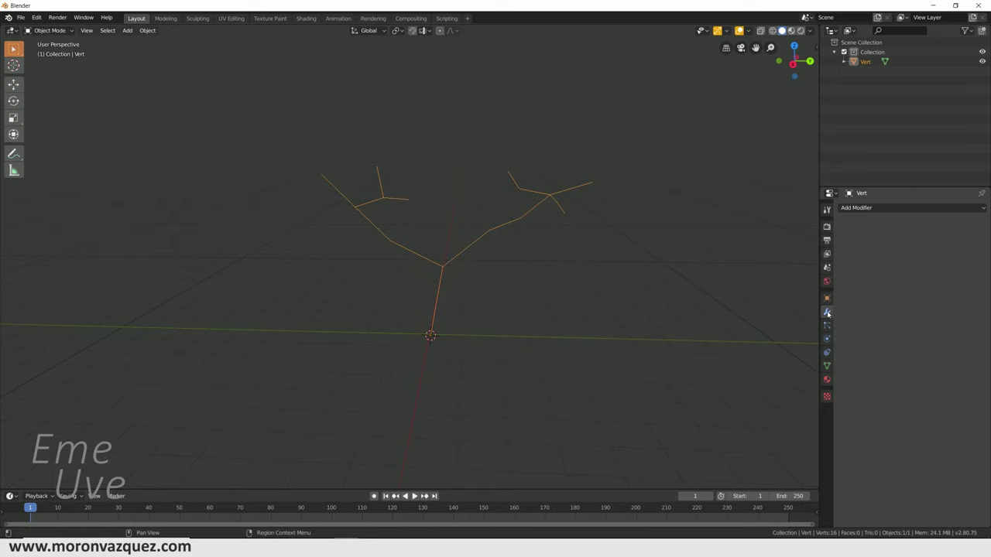
pyautogui.click(877, 209)
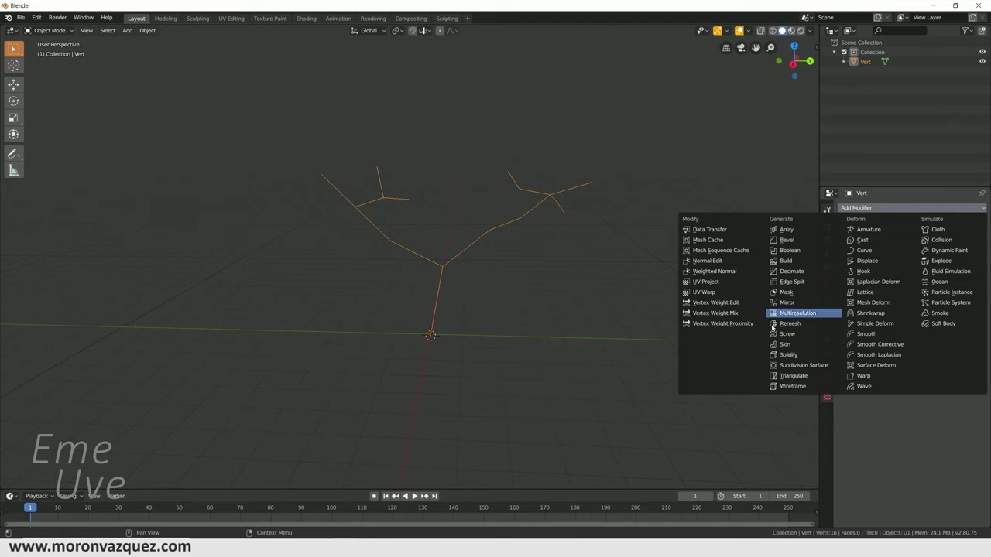
pyautogui.click(785, 344)
pyautogui.moveTo(531, 270)
pyautogui.mouseDown(button='middle')
pyautogui.moveTo(570, 280)
pyautogui.moveTo(524, 272)
pyautogui.mouseUp(button='middle')
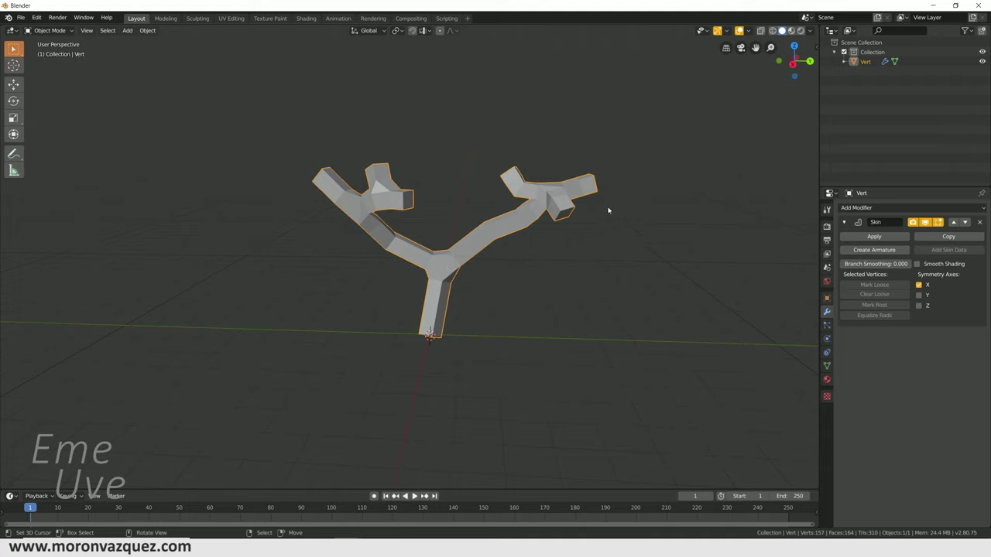
pyautogui.click(42, 31)
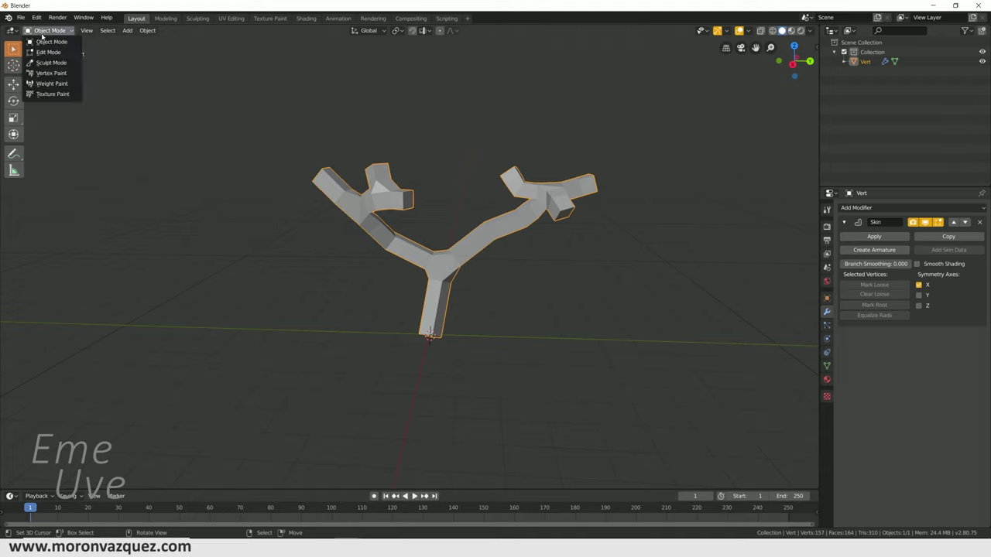
# In Edit Mode, shrink the skin radius of all vertices to make every limb much thinner.
pyautogui.click(49, 53)
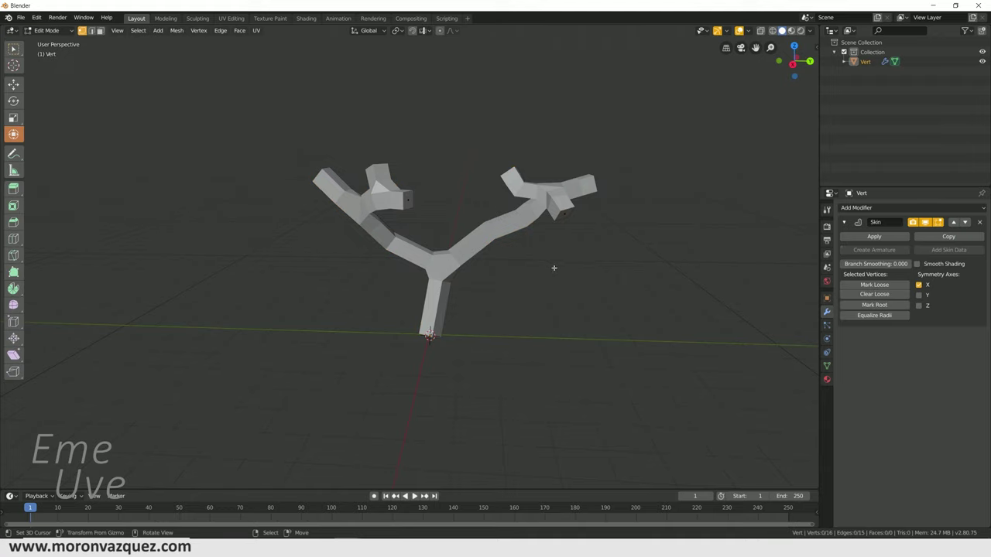
pyautogui.press('a')
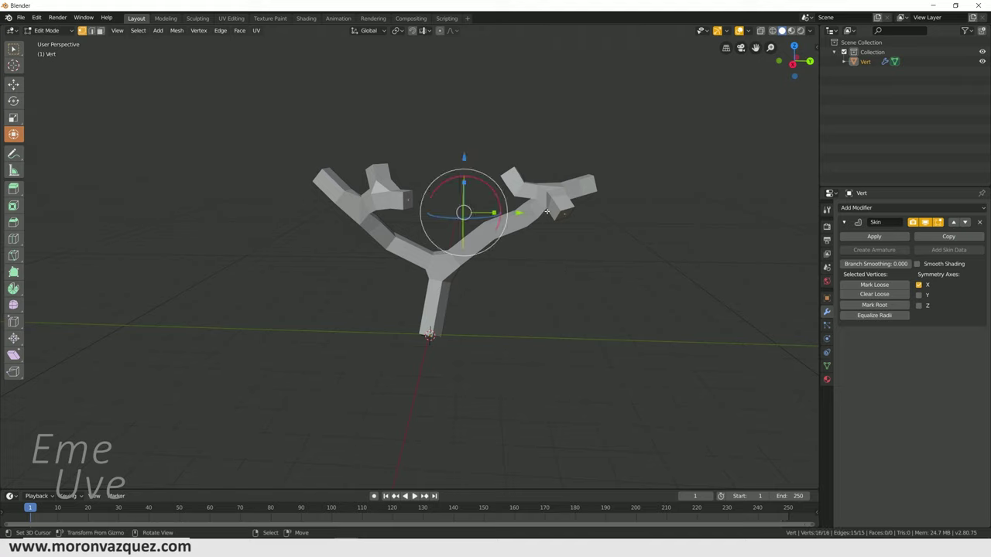
pyautogui.hotkey('ctrl', 'a')
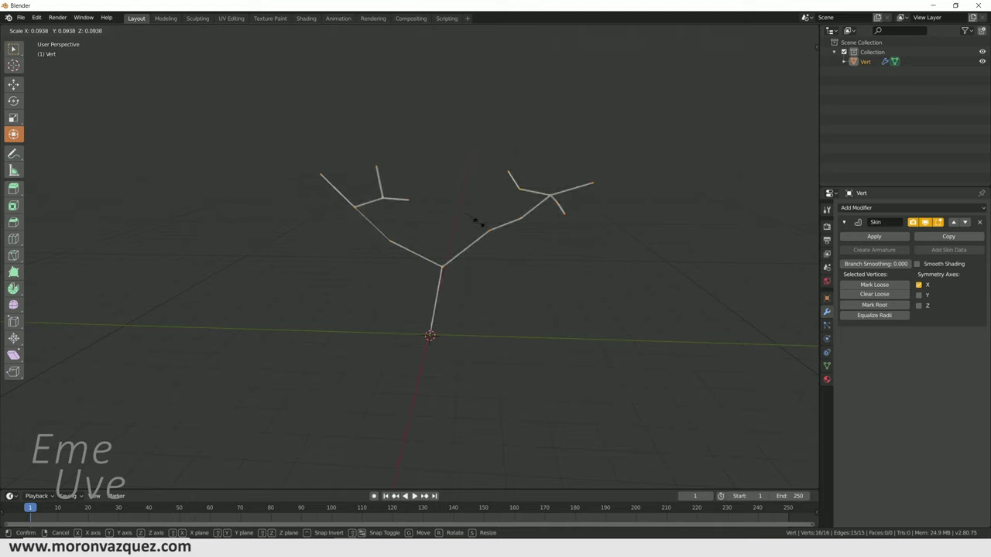
pyautogui.click(475, 221)
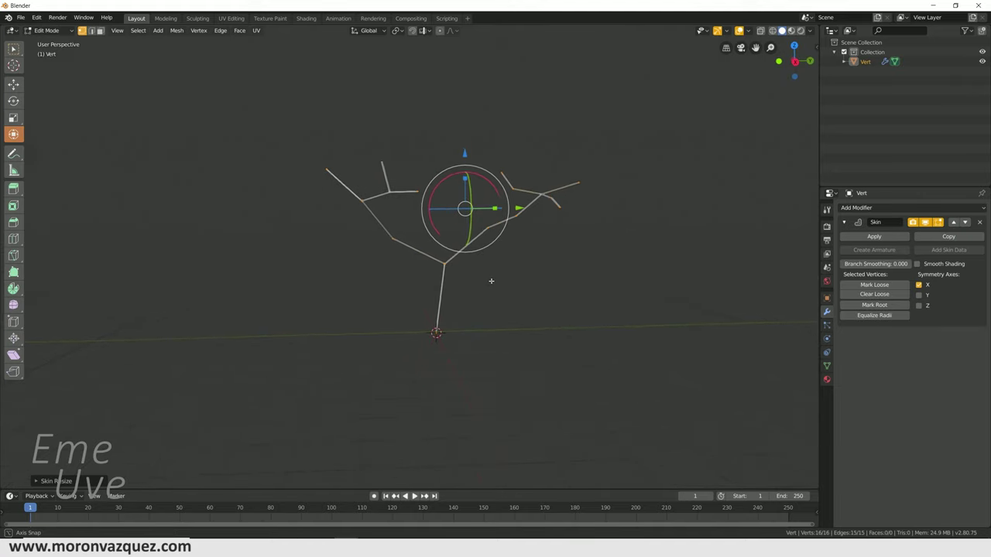
# Enlarge the skin radius at the bottom root vertex for a thick trunk base.
pyautogui.scroll(3, 532, 310)
pyautogui.moveTo(532, 310)
pyautogui.mouseDown(button='middle')
pyautogui.moveTo(483, 297)
pyautogui.moveTo(464, 305)
pyautogui.mouseUp(button='middle')
pyautogui.click(386, 380)
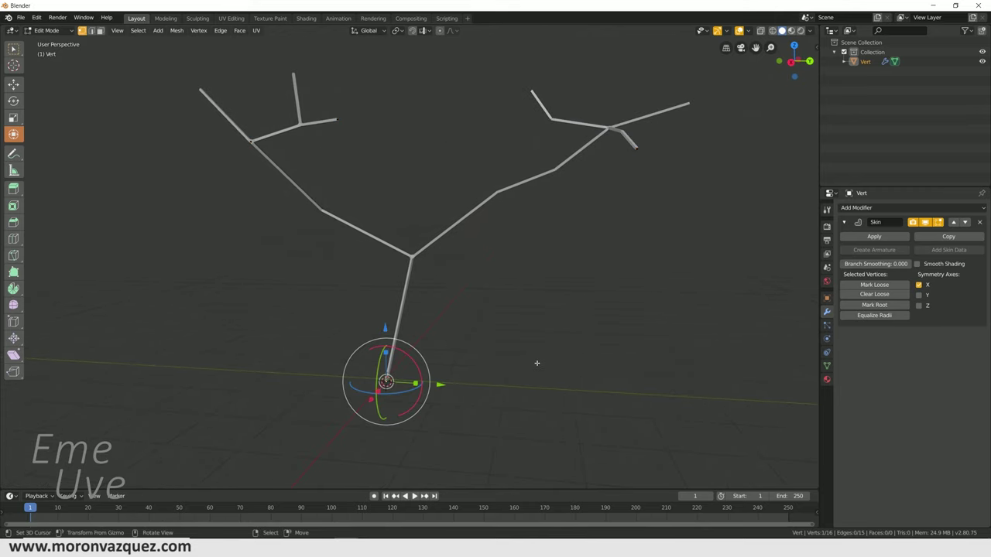
pyautogui.hotkey('ctrl', 'a')
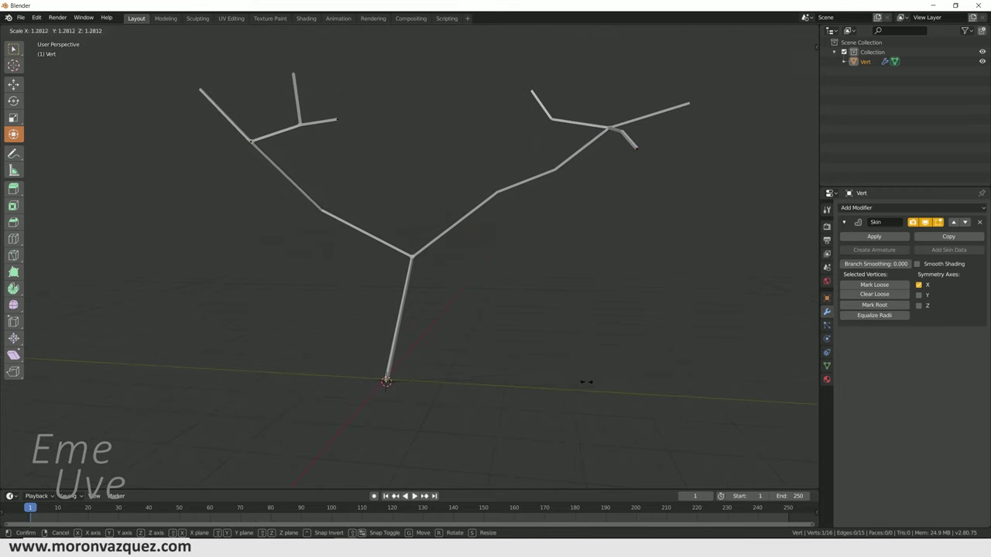
pyautogui.click(205, 393)
# Thicken the skin around the trunk junction vertex.
pyautogui.click(410, 257)
pyautogui.press('a')
pyautogui.click(437, 260)
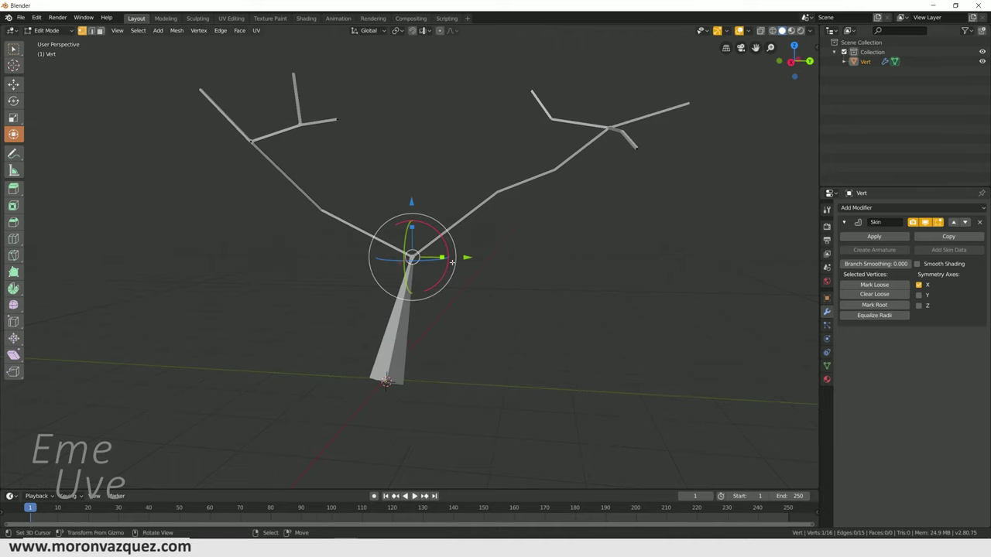
pyautogui.hotkey('ctrl', 'a')
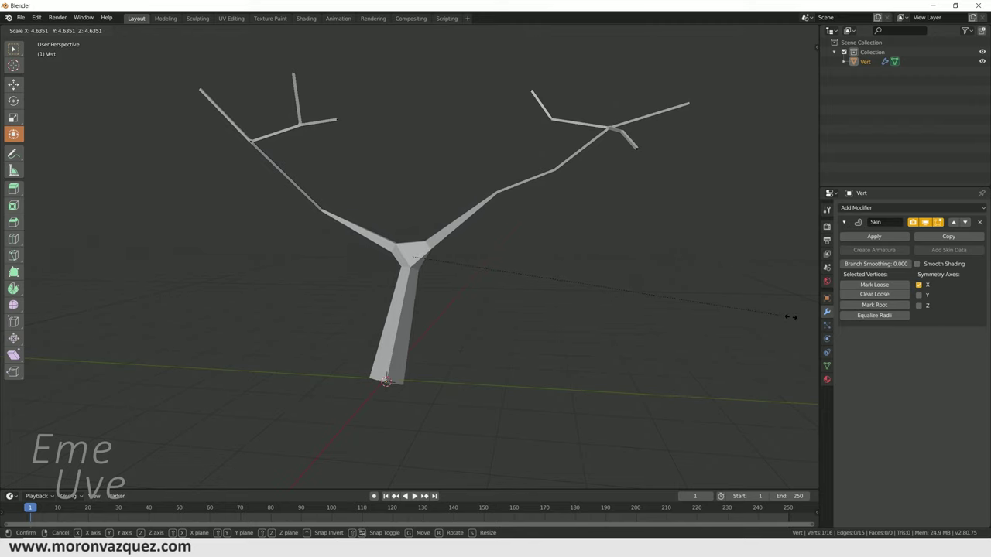
pyautogui.click(504, 189)
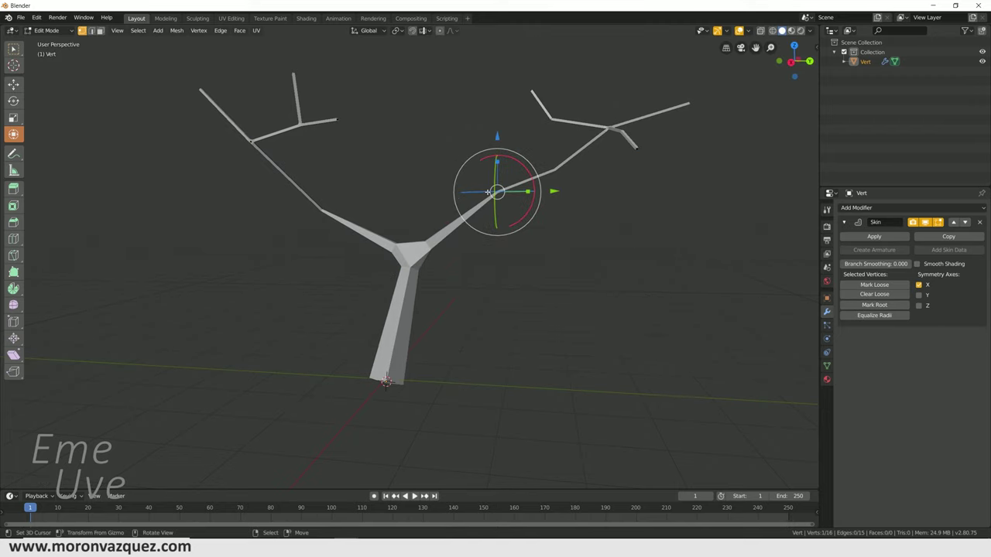
pyautogui.press('s')
pyautogui.click(628, 270)
pyautogui.moveTo(628, 270); pyautogui.dragTo(634, 295, button='middle')
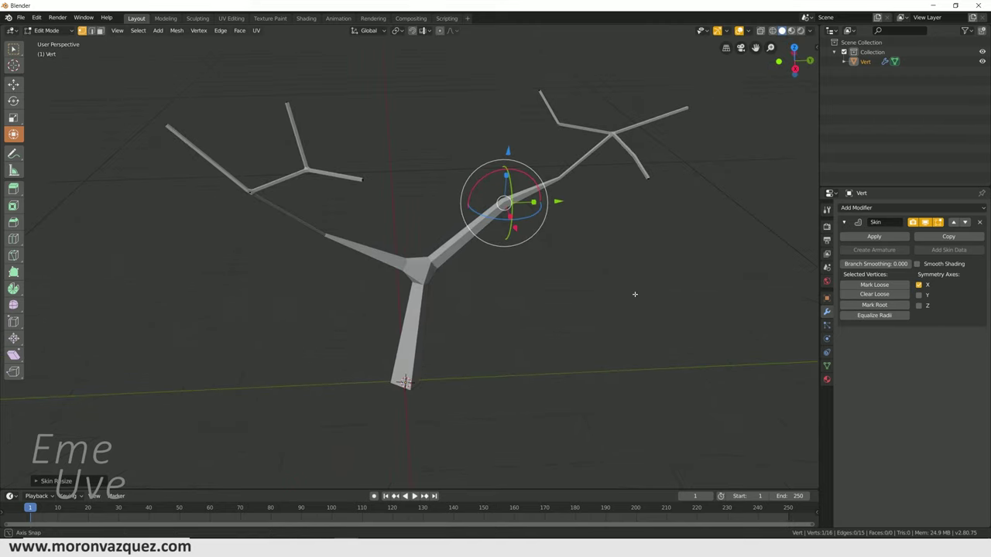
# Thicken the skin at the upper and lower bends of the right branch.
pyautogui.click(565, 178)
pyautogui.hotkey('ctrl', 'a')
pyautogui.click(552, 211)
pyautogui.click(504, 204)
pyautogui.hotkey('ctrl', 'a')
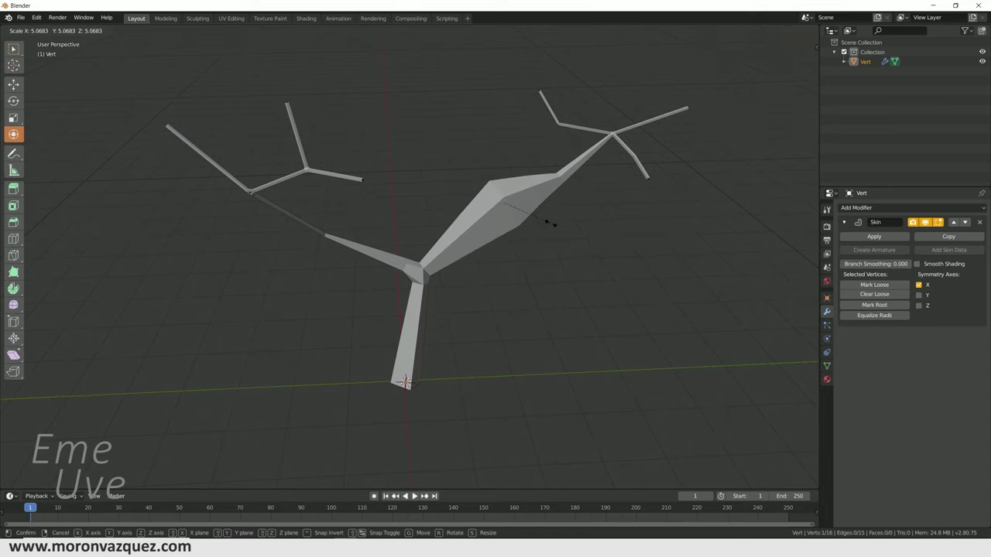
pyautogui.click(518, 204)
pyautogui.moveTo(518, 204); pyautogui.dragTo(534, 213, button='middle')
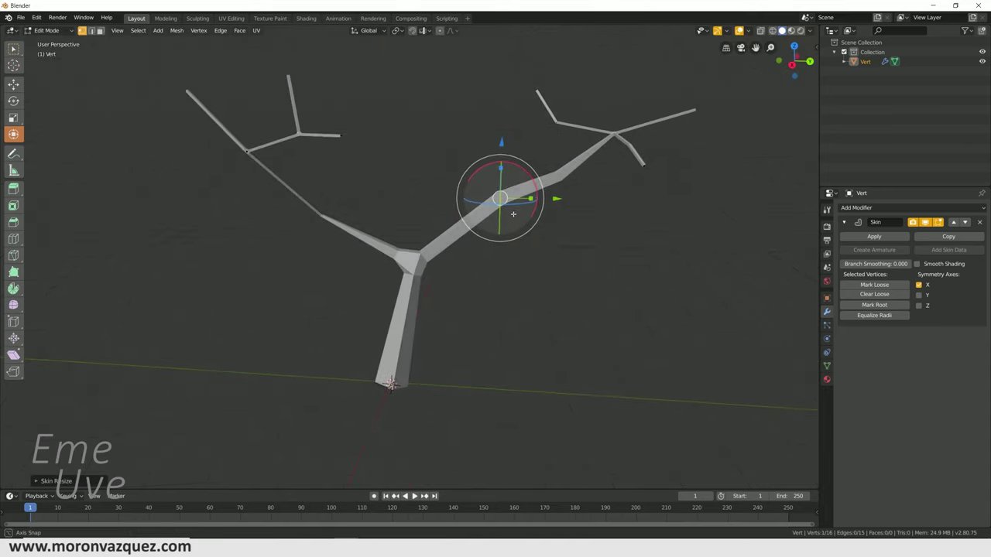
# Thicken the left branch and resize the skin at its fork.
pyautogui.click(320, 215)
pyautogui.hotkey('ctrl', 'a')
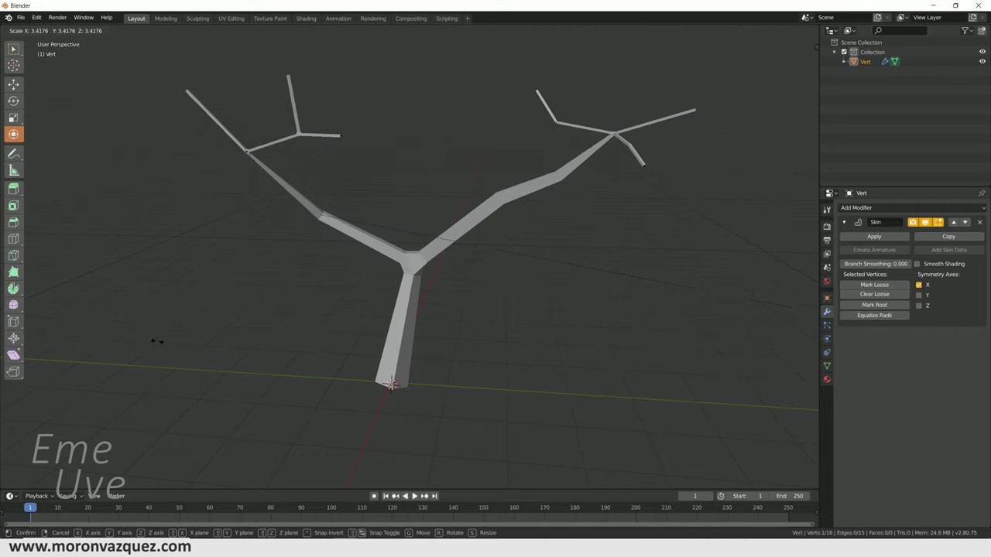
pyautogui.click(403, 285)
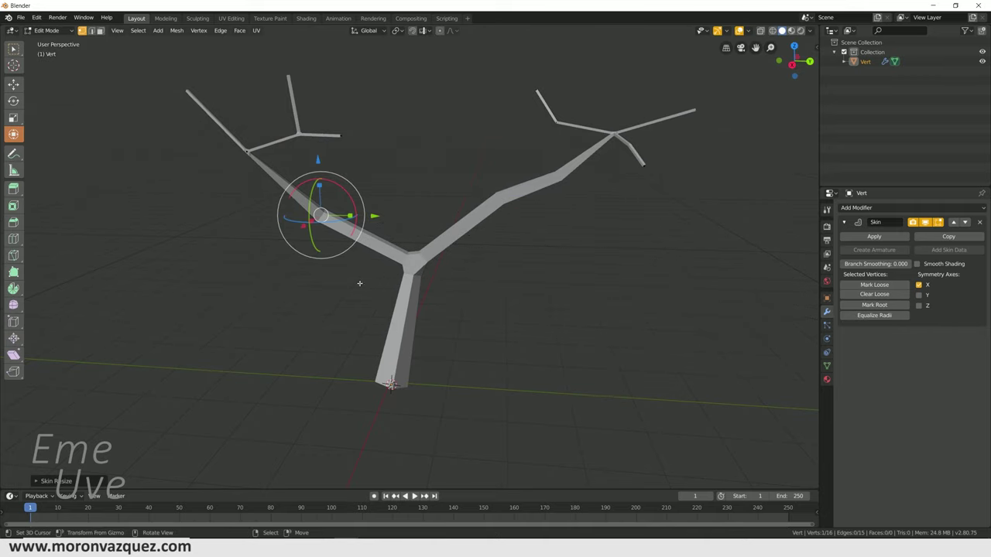
pyautogui.click(249, 154)
pyautogui.hotkey('ctrl', 'a')
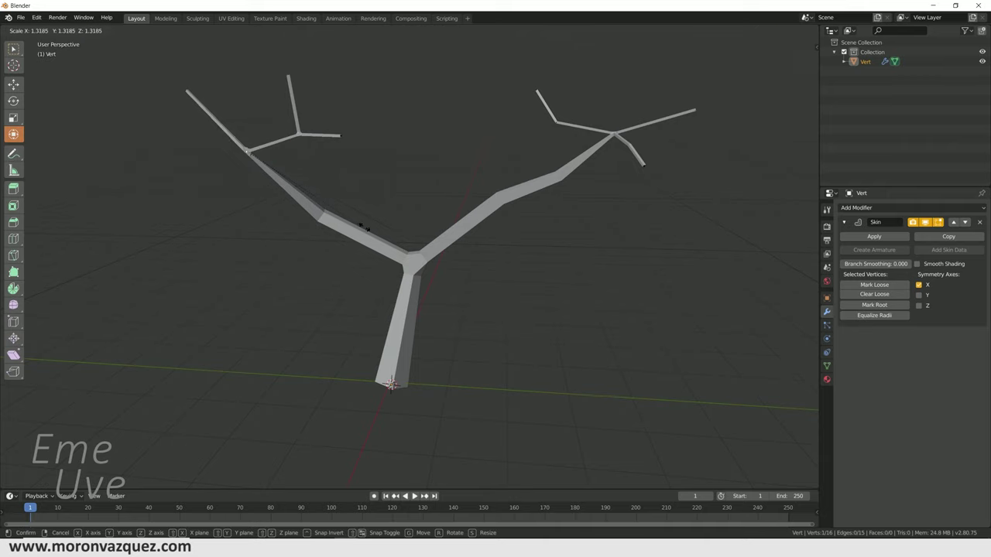
pyautogui.click(486, 256)
pyautogui.hotkey('ctrl', 'a')
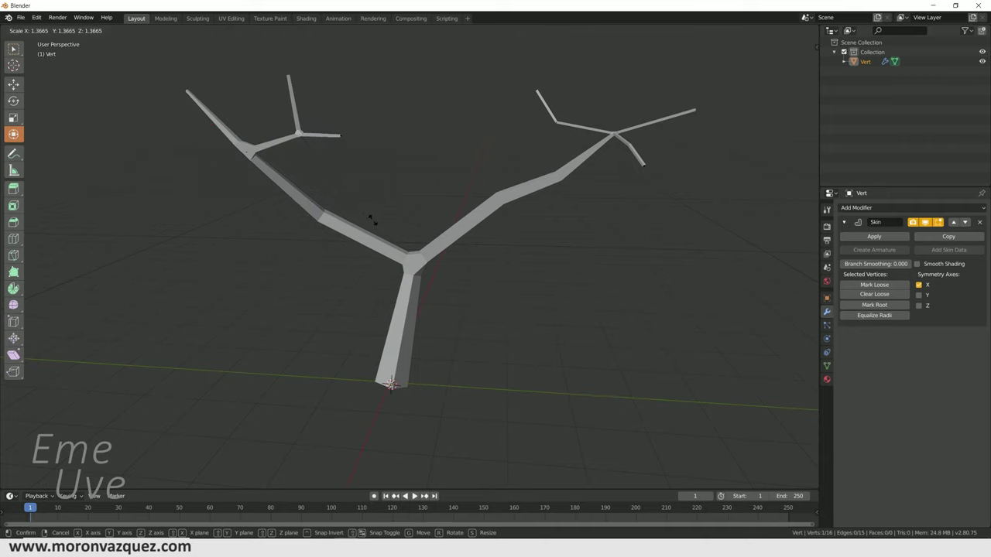
pyautogui.click(431, 242)
pyautogui.moveTo(465, 209); pyautogui.dragTo(580, 137, button='middle')
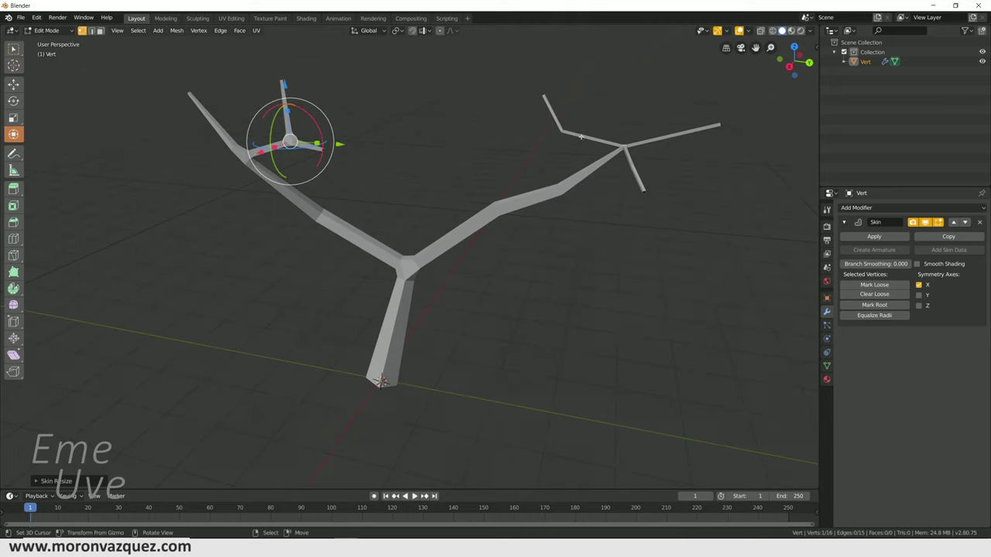
# Thicken the skin at the right branch fork and adjust it once more.
pyautogui.click(627, 144)
pyautogui.hotkey('ctrl', 'a')
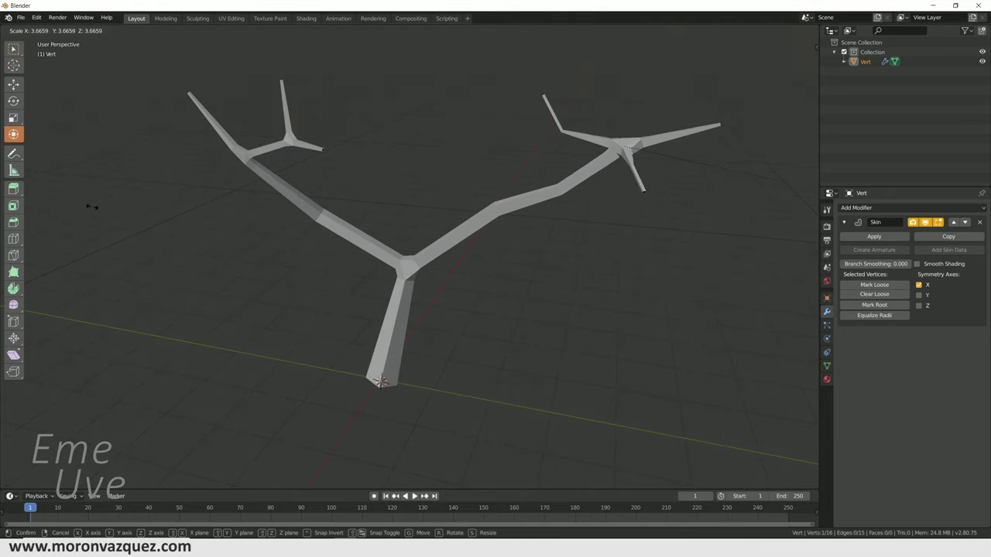
pyautogui.click(107, 196)
pyautogui.moveTo(650, 186)
pyautogui.mouseDown(button='middle')
pyautogui.moveTo(584, 194)
pyautogui.moveTo(546, 153)
pyautogui.moveTo(580, 230)
pyautogui.moveTo(638, 231)
pyautogui.moveTo(591, 221)
pyautogui.moveTo(513, 227)
pyautogui.moveTo(524, 240)
pyautogui.moveTo(434, 261)
pyautogui.moveTo(457, 256)
pyautogui.moveTo(485, 271)
pyautogui.moveTo(514, 260)
pyautogui.moveTo(453, 268)
pyautogui.moveTo(420, 256)
pyautogui.moveTo(473, 290)
pyautogui.mouseUp(button='middle')
pyautogui.press('g')
pyautogui.click(577, 164)
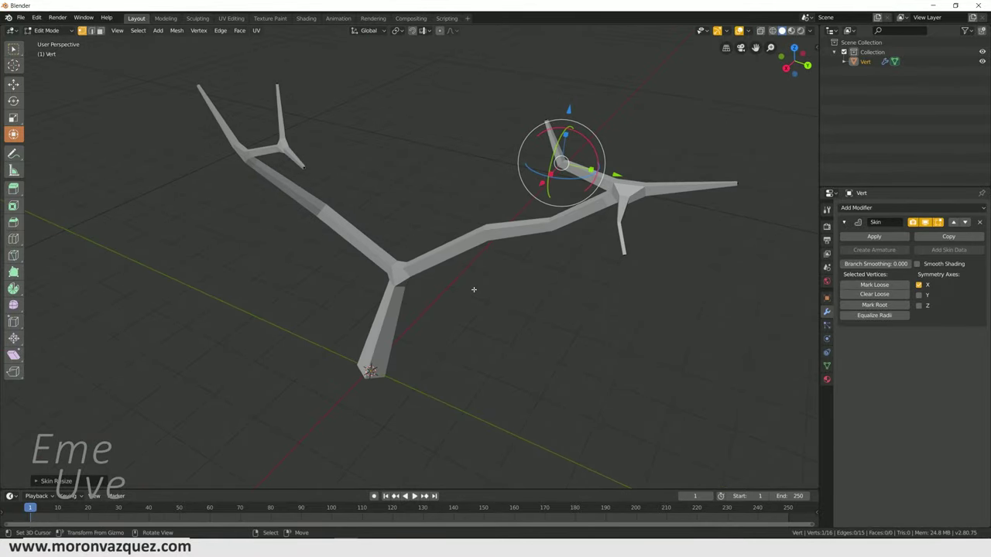
# Orbit around the tapered skin tree to inspect it from several angles.
pyautogui.moveTo(672, 322); pyautogui.dragTo(79, 94, button='middle')
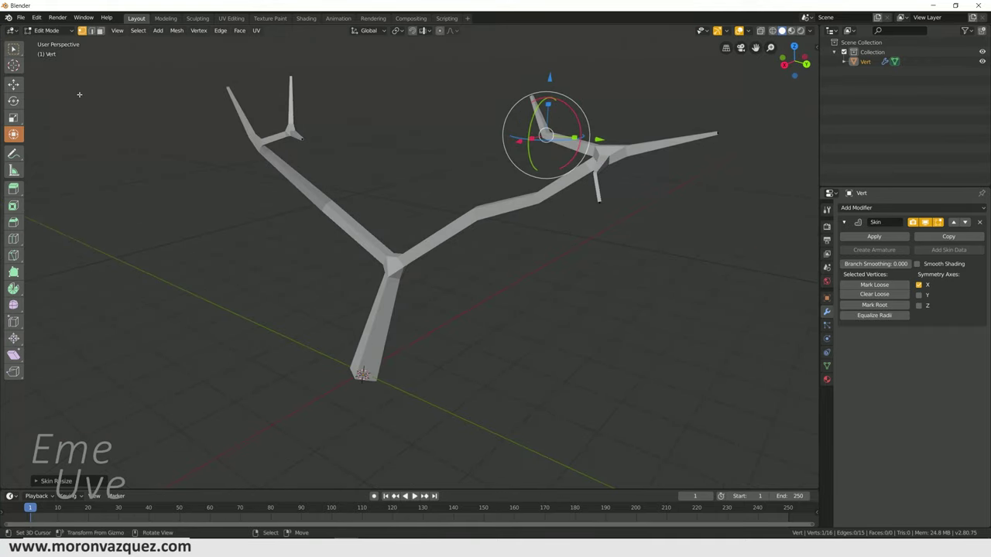
pyautogui.click(51, 28)
pyautogui.click(49, 51)
pyautogui.moveTo(585, 113); pyautogui.dragTo(640, 220, button='middle')
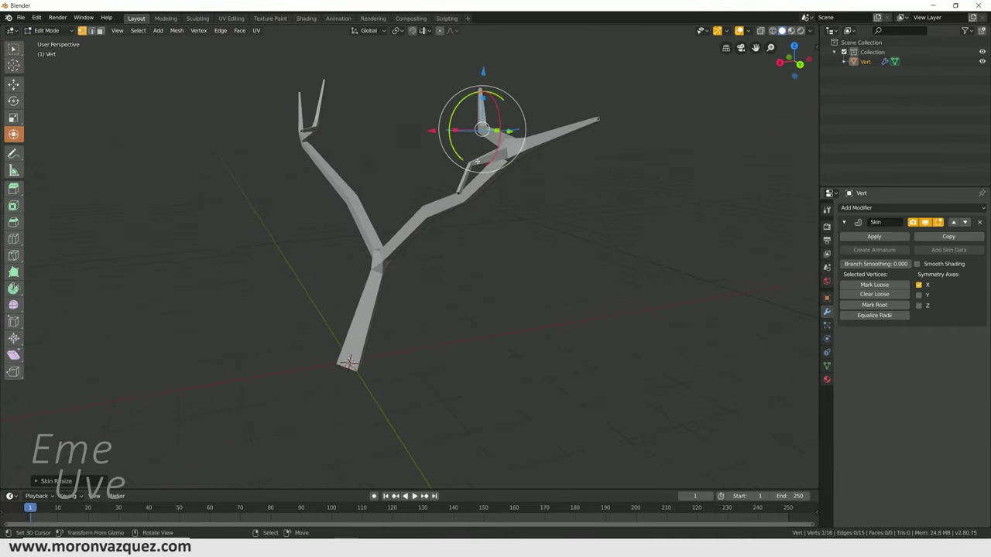
pyautogui.moveTo(477, 161); pyautogui.dragTo(81, 89, button='middle')
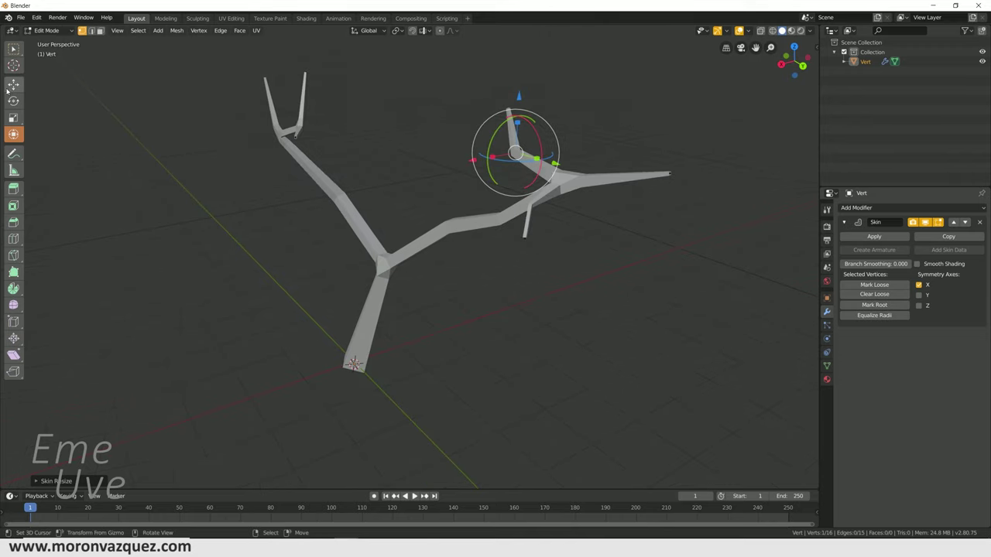
pyautogui.click(17, 85)
pyautogui.moveTo(687, 225); pyautogui.dragTo(648, 224, button='middle')
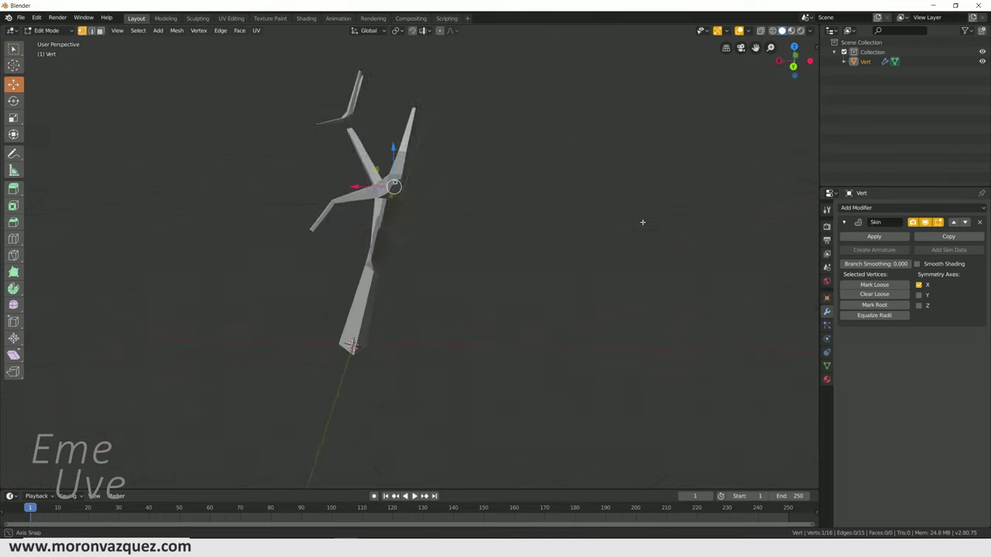
# Reposition the branch tips: shift one left, raise the lower tip on Z, move the right tip along Y.
pyautogui.moveTo(395, 206); pyautogui.dragTo(367, 206)
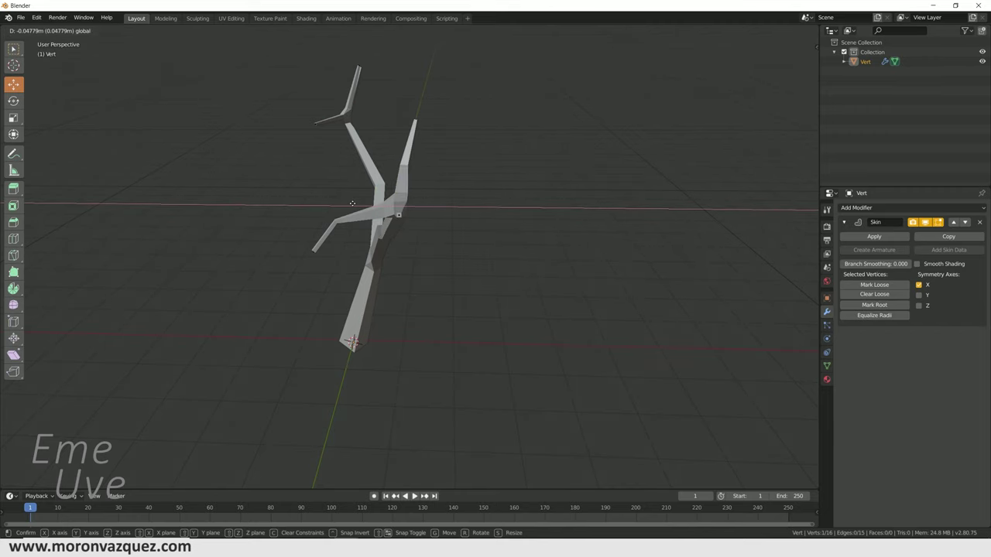
pyautogui.moveTo(392, 231); pyautogui.dragTo(495, 227, button='middle')
pyautogui.click(615, 204)
pyautogui.press('g')
pyautogui.press('z')
pyautogui.click(644, 137)
pyautogui.click(724, 146)
pyautogui.press('g')
pyautogui.press('z')
pyautogui.press('z')
pyautogui.press('y')
pyautogui.click(719, 219)
# Grow a new three-segment branch from the central fork vertex and lift its end upward.
pyautogui.moveTo(719, 219)
pyautogui.mouseDown(button='middle')
pyautogui.moveTo(453, 250)
pyautogui.moveTo(484, 271)
pyautogui.mouseUp(button='middle')
pyautogui.click(406, 264)
pyautogui.press('g')
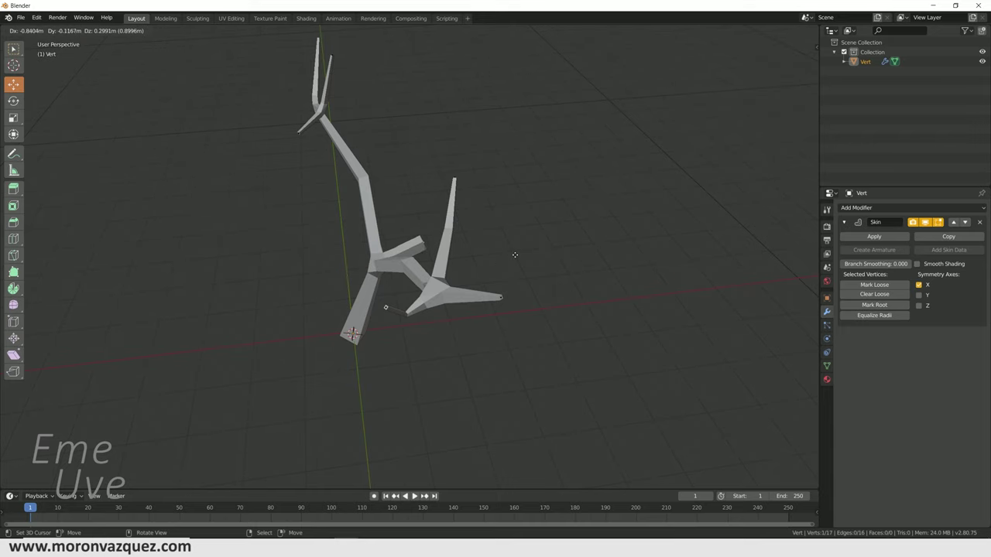
pyautogui.click(524, 248)
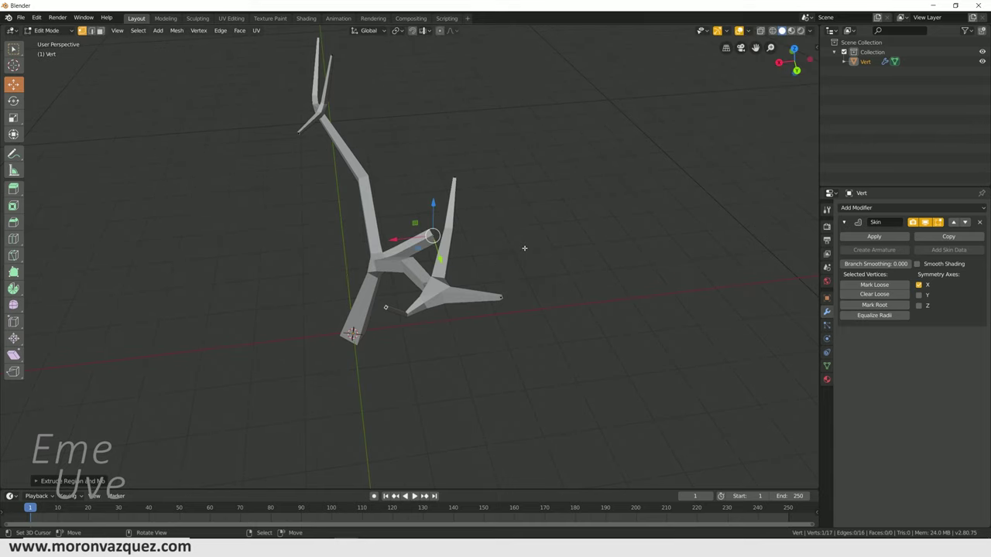
pyautogui.moveTo(535, 242); pyautogui.dragTo(412, 252, button='middle')
pyautogui.press('e')
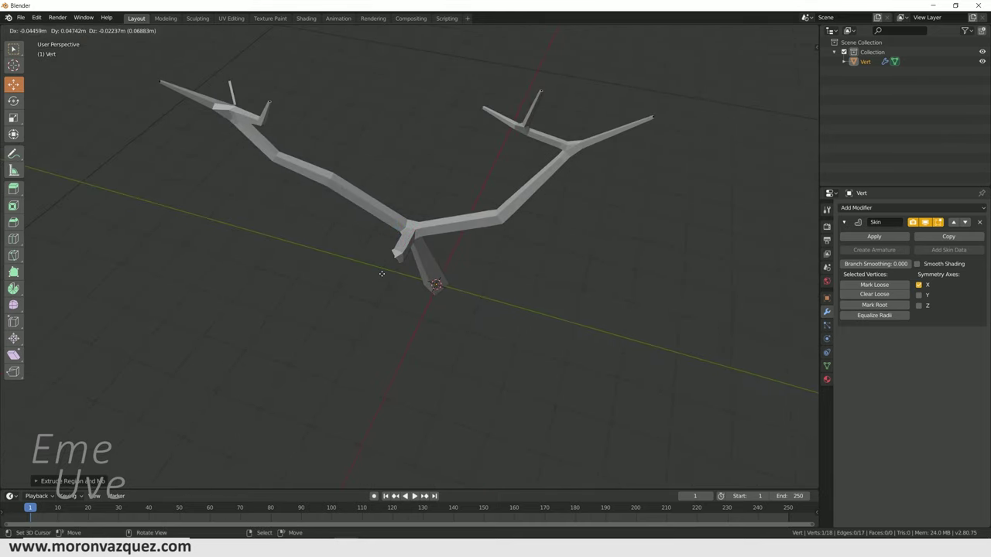
pyautogui.click(425, 274)
pyautogui.press('e')
pyautogui.click(425, 286)
pyautogui.moveTo(424, 286); pyautogui.dragTo(511, 244, button='middle')
pyautogui.press('g')
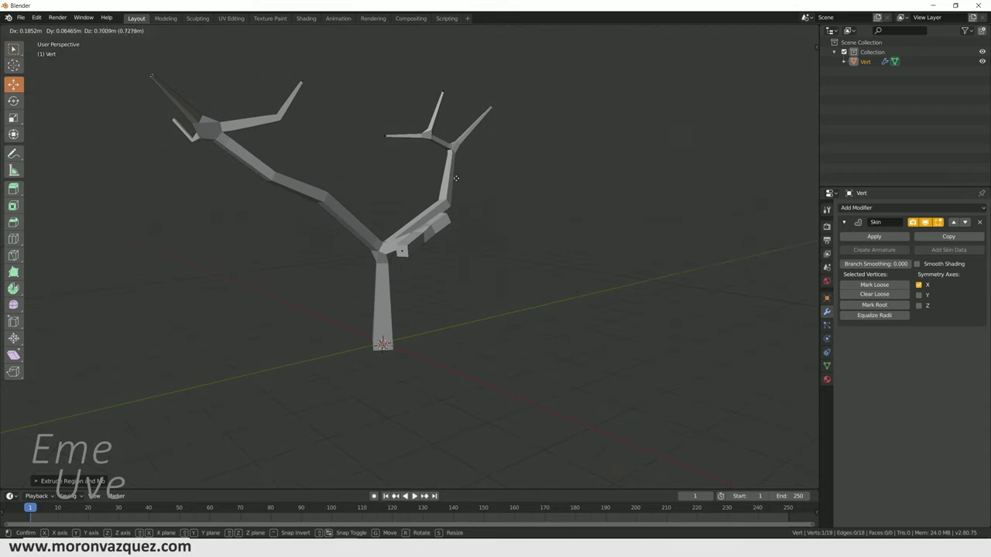
pyautogui.click(455, 171)
# Thin the skin radius at the new branch tip with Ctrl+A and raise it slightly.
pyautogui.moveTo(454, 171); pyautogui.dragTo(511, 233, button='middle')
pyautogui.hotkey('ctrl', 'a')
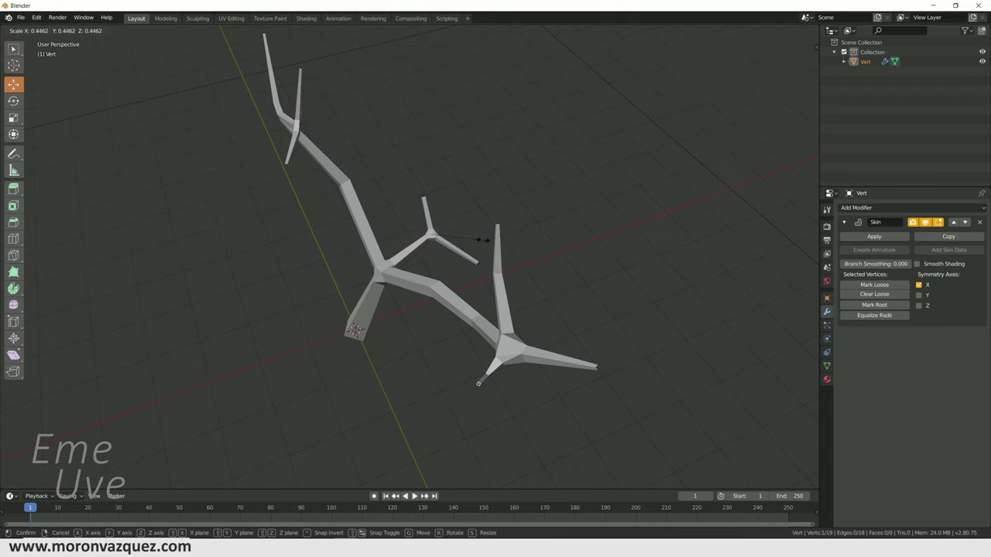
pyautogui.click(491, 243)
pyautogui.moveTo(491, 243); pyautogui.dragTo(477, 205, button='middle')
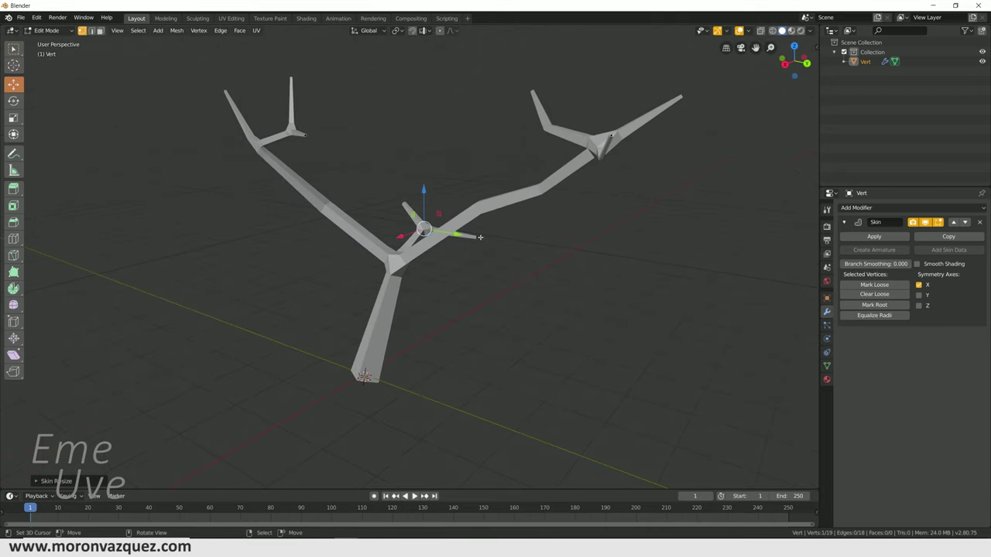
pyautogui.moveTo(478, 205); pyautogui.dragTo(460, 166)
# Raise the new branch's joint vertex straight up along Z.
pyautogui.moveTo(408, 223)
pyautogui.mouseDown(button='middle')
pyautogui.moveTo(477, 243)
pyautogui.moveTo(475, 256)
pyautogui.mouseUp(button='middle')
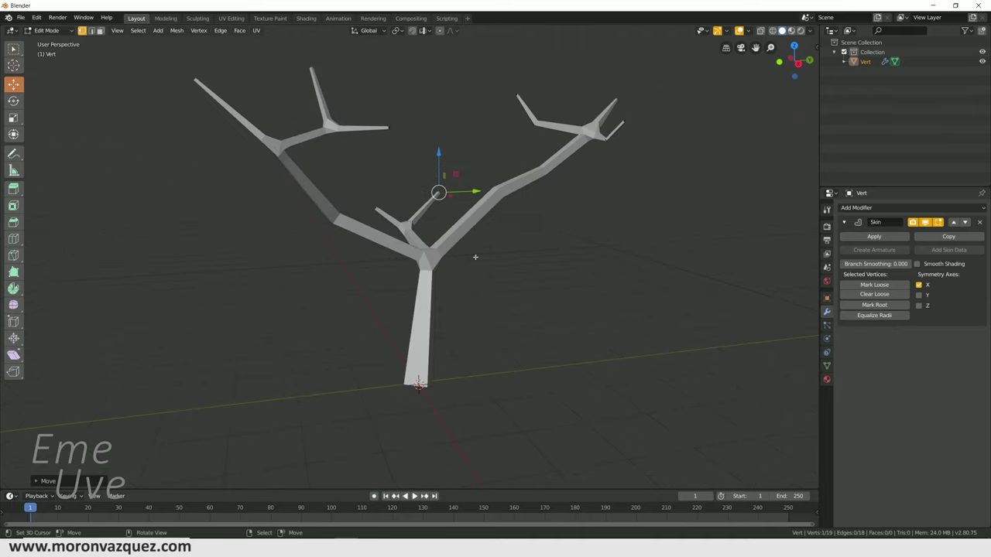
pyautogui.click(405, 226)
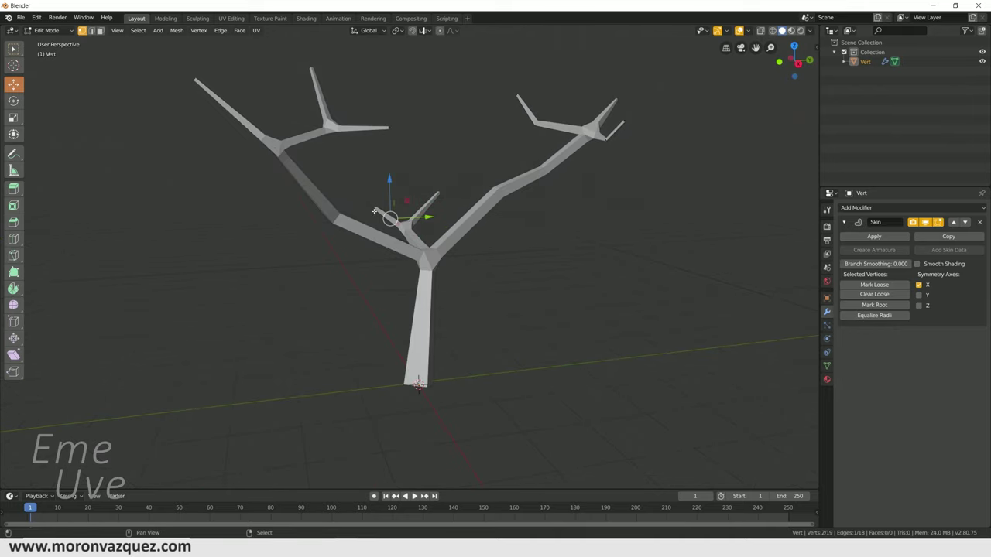
pyautogui.keyDown('shift'); pyautogui.click(438, 195); pyautogui.keyUp('shift')
pyautogui.press('g')
pyautogui.press('z')
pyautogui.click(409, 162)
pyautogui.moveTo(409, 162)
pyautogui.mouseDown(button='middle')
pyautogui.moveTo(522, 221)
pyautogui.moveTo(512, 224)
pyautogui.moveTo(466, 334)
pyautogui.mouseUp(button='middle')
# Select the trunk's root vertex and return to Object Mode.
pyautogui.click(406, 382)
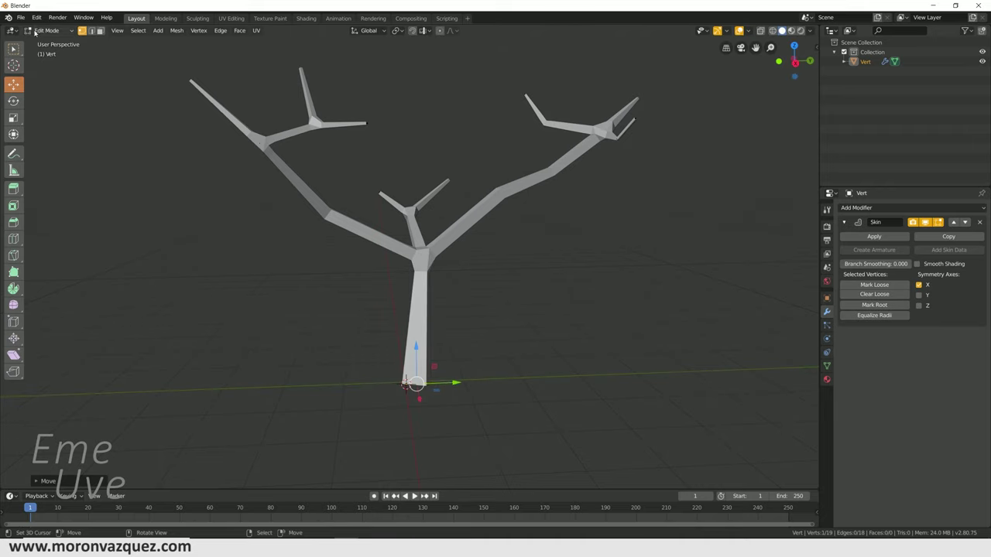
pyautogui.click(34, 31)
pyautogui.click(44, 39)
# Create a new material for the tree with a dark brown Base Color.
pyautogui.scroll(-2, 565, 202)
pyautogui.scroll(-1, 563, 224)
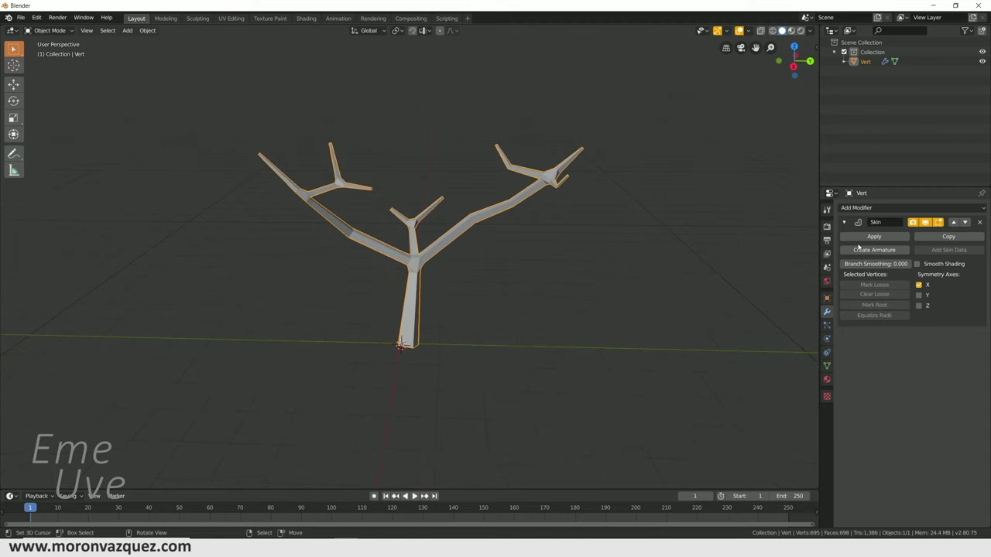
pyautogui.click(826, 381)
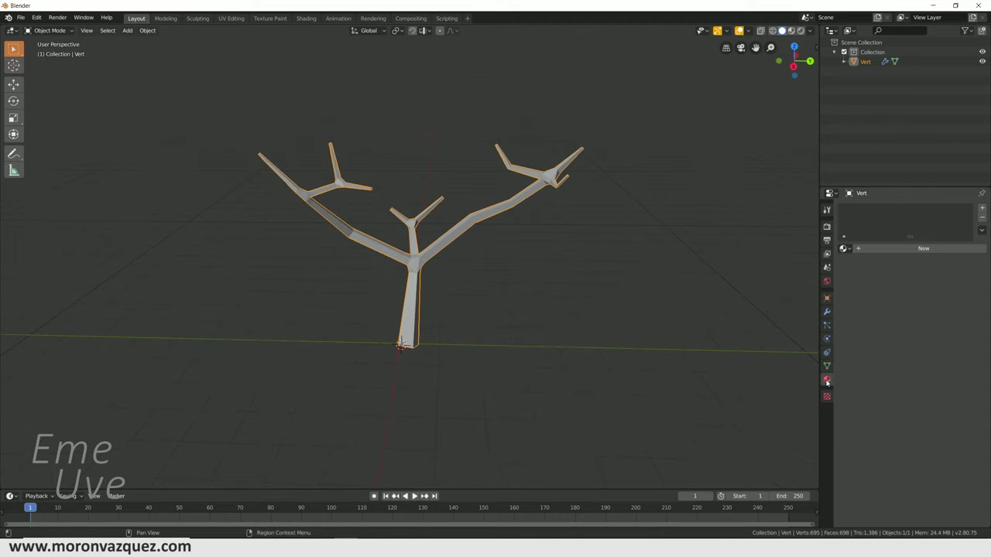
pyautogui.click(887, 247)
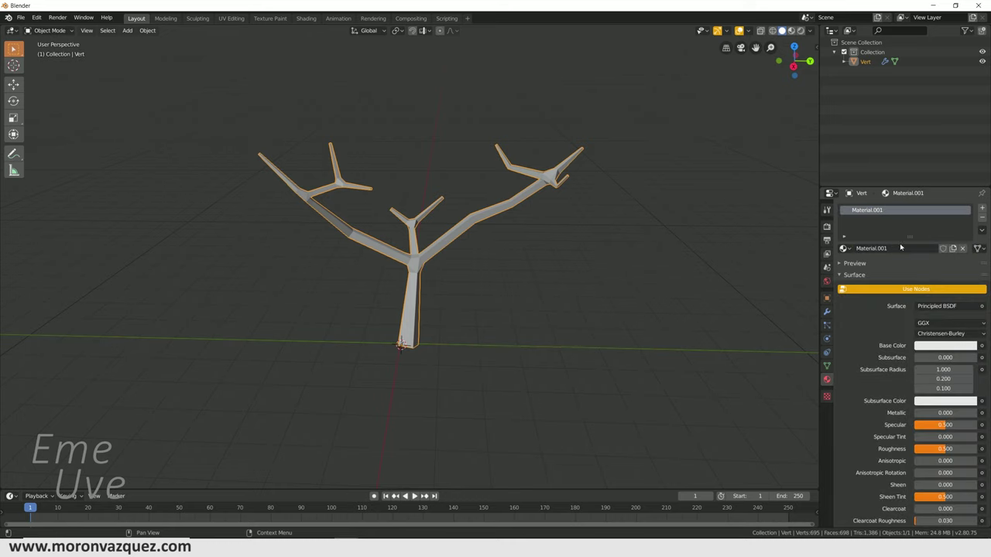
pyautogui.click(953, 347)
pyautogui.click(908, 269)
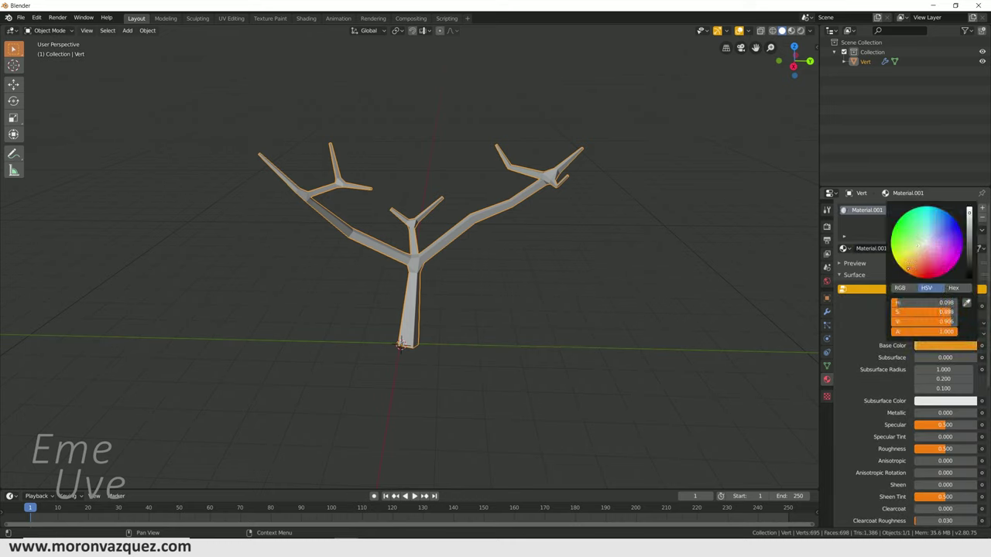
pyautogui.scroll(-5, 957, 251)
pyautogui.scroll(-5, 957, 251)
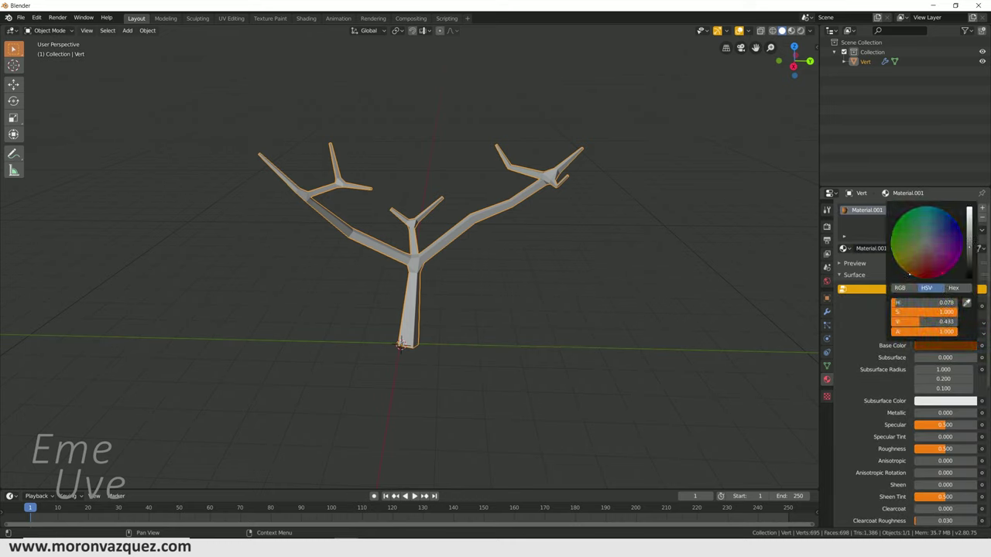
# Switch the viewport to Material Preview to see the tree in its brown colour.
pyautogui.click(791, 31)
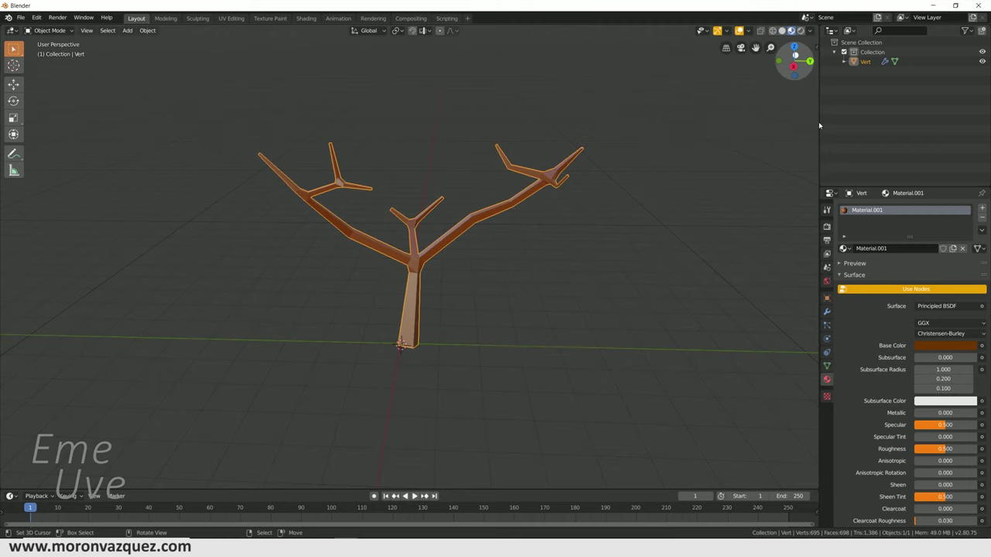
pyautogui.moveTo(612, 314); pyautogui.dragTo(588, 317, button='middle')
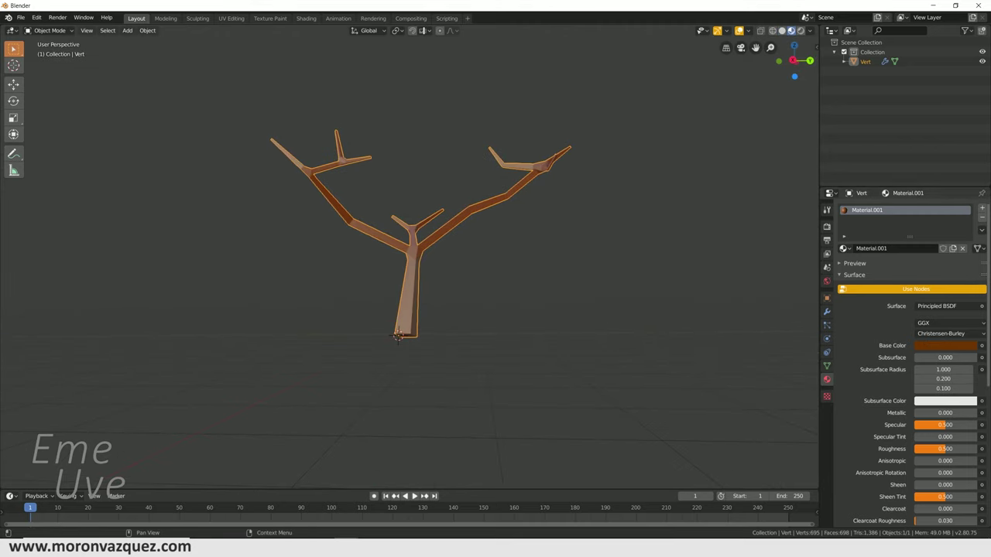
pyautogui.click(945, 345)
pyautogui.moveTo(573, 306)
pyautogui.mouseDown(button='middle')
pyautogui.moveTo(603, 295)
pyautogui.moveTo(606, 253)
pyautogui.mouseUp(button='middle')
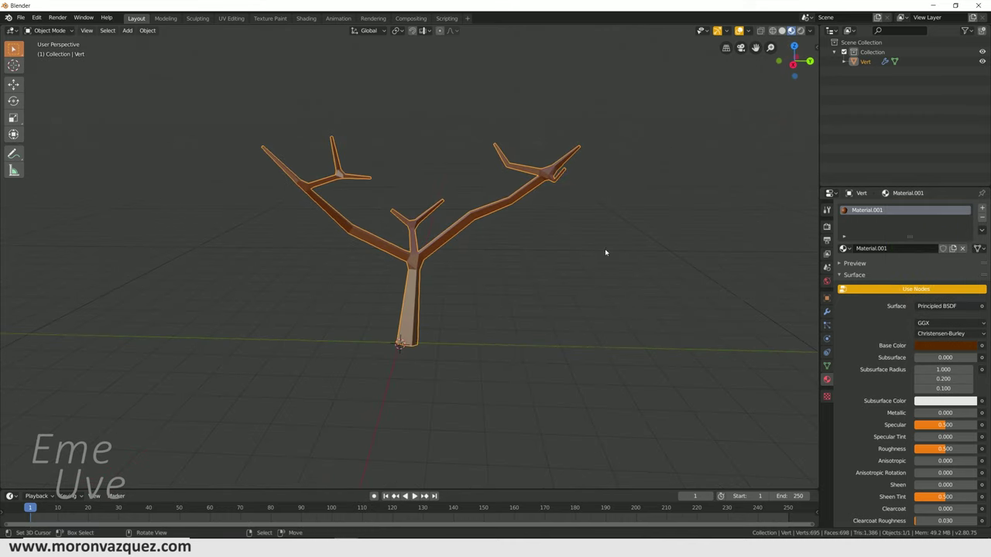
pyautogui.click(56, 33)
# Deselect the tree and set the 3D cursor on the left branch joint.
pyautogui.click(651, 259)
pyautogui.moveTo(604, 248)
pyautogui.mouseDown(button='middle')
pyautogui.moveTo(590, 233)
pyautogui.moveTo(611, 243)
pyautogui.mouseUp(button='middle')
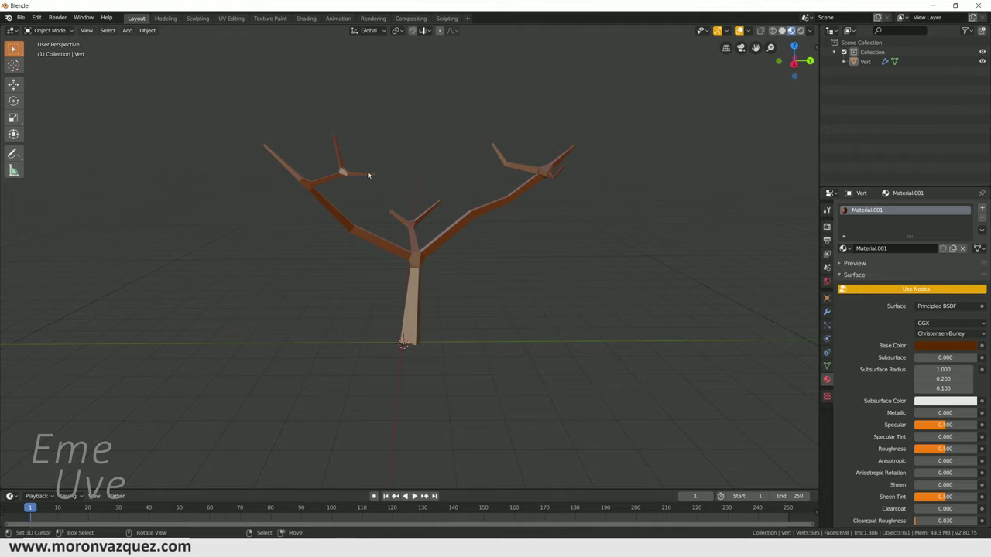
pyautogui.keyDown('shift'); pyautogui.moveTo(412, 171); pyautogui.dragTo(431, 196, button='middle'); pyautogui.keyUp('shift')
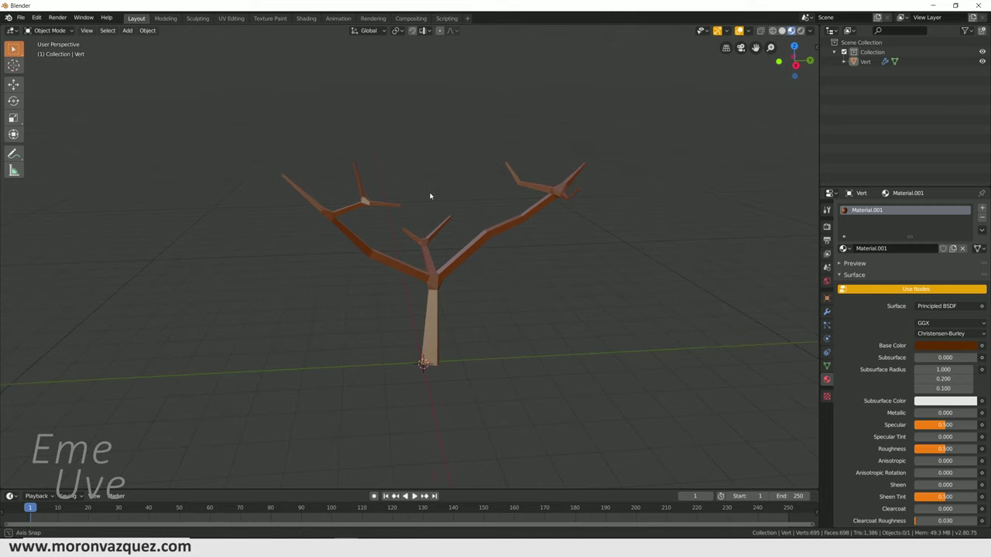
pyautogui.keyDown('shift'); pyautogui.moveTo(334, 189); pyautogui.dragTo(332, 211, button='right'); pyautogui.keyUp('shift')
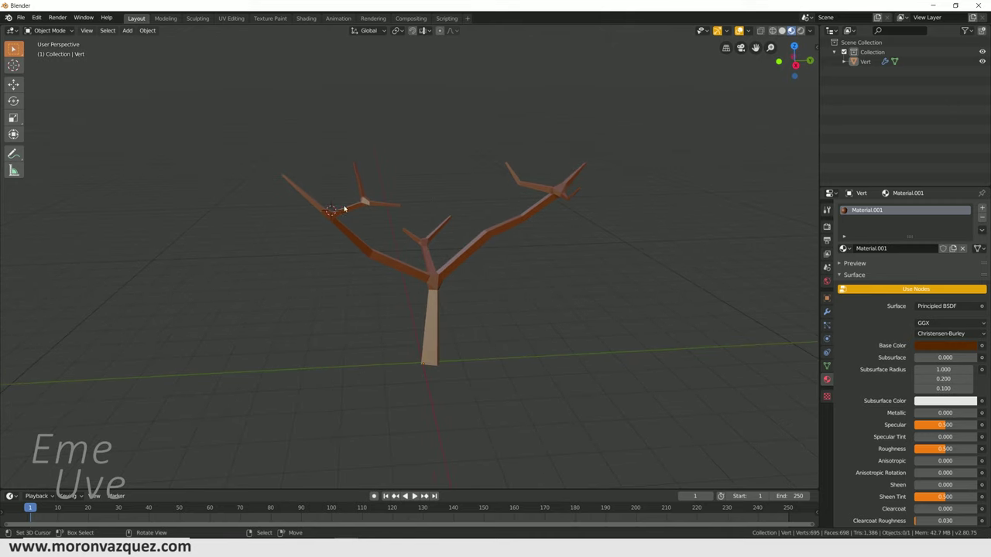
# Add a UV sphere and move it above the tree's left branch.
pyautogui.hotkey('shift', 'a')
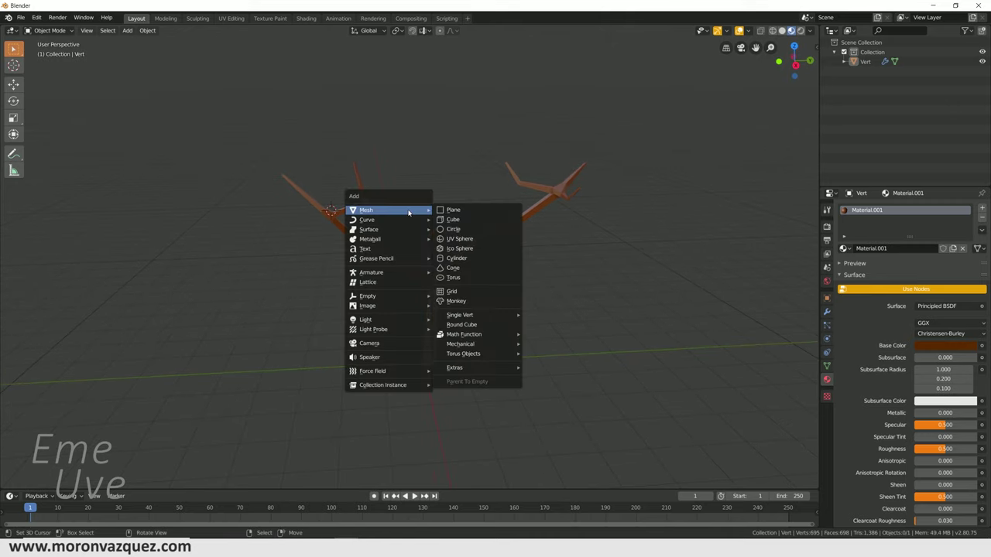
pyautogui.click(459, 238)
pyautogui.moveTo(459, 235)
pyautogui.mouseDown(button='middle')
pyautogui.moveTo(504, 257)
pyautogui.moveTo(378, 242)
pyautogui.mouseUp(button='middle')
pyautogui.moveTo(298, 158); pyautogui.dragTo(247, 123, button='middle')
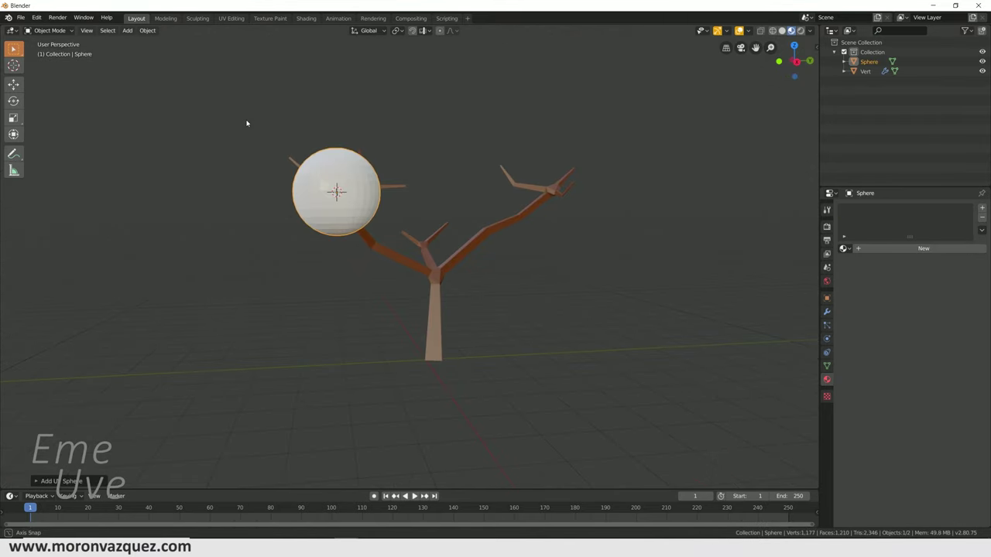
pyautogui.press('g')
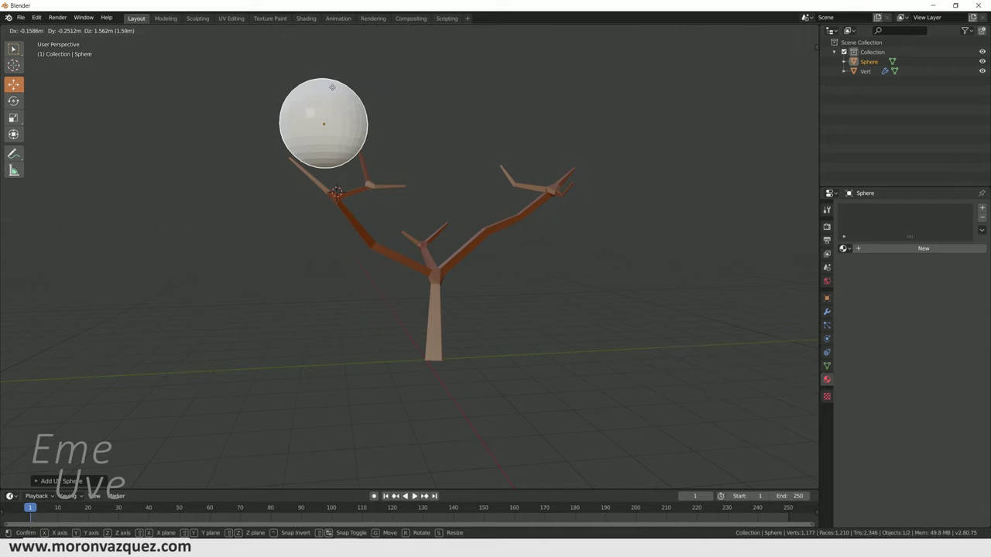
pyautogui.click(281, 103)
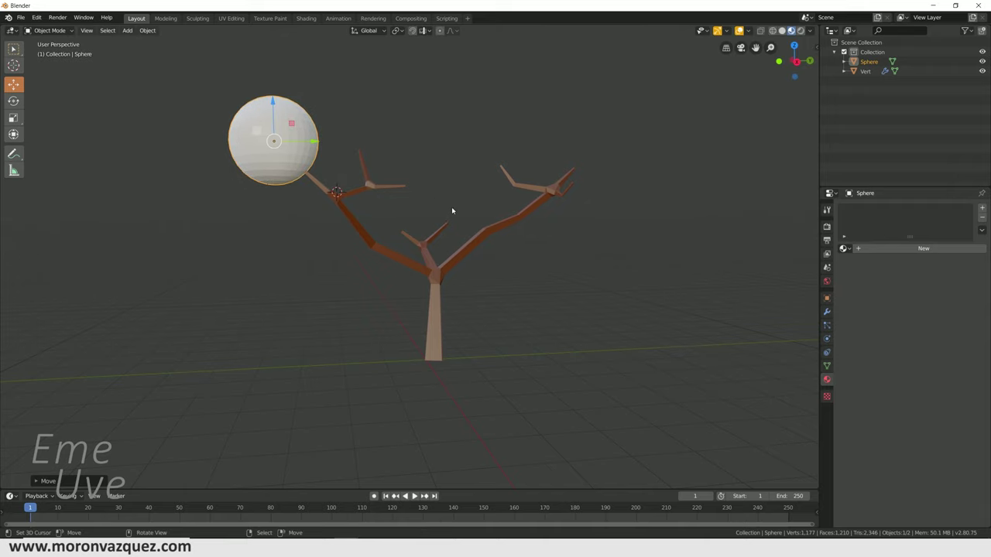
# Duplicate the sphere as Sphere.001, enlarge it and move it over the crown.
pyautogui.hotkey('shift', 'd')
pyautogui.click(574, 203)
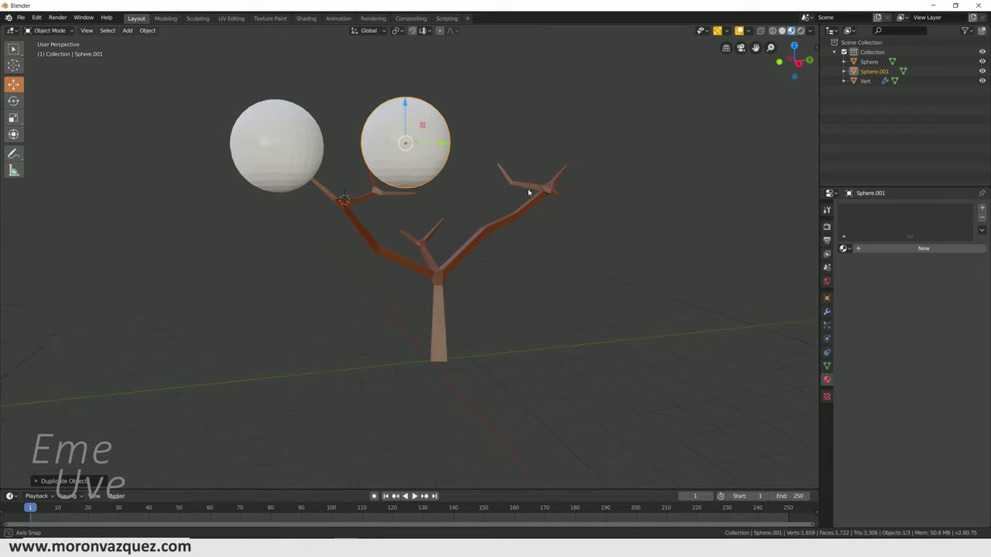
pyautogui.press('s')
pyautogui.click(593, 212)
pyautogui.moveTo(593, 212); pyautogui.dragTo(441, 182, button='middle')
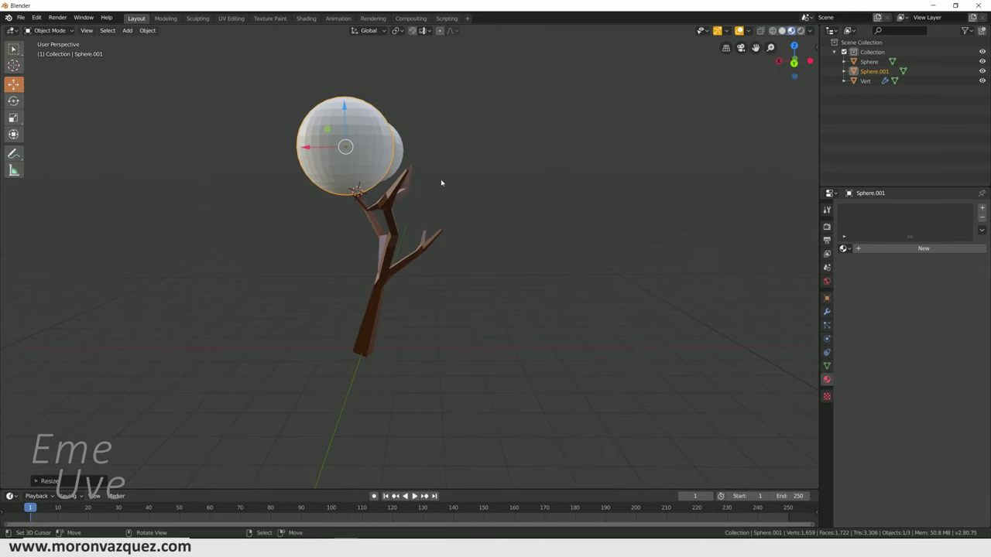
pyautogui.press('g')
pyautogui.press('x')
pyautogui.press('Return')
pyautogui.moveTo(308, 150); pyautogui.dragTo(531, 177, button='middle')
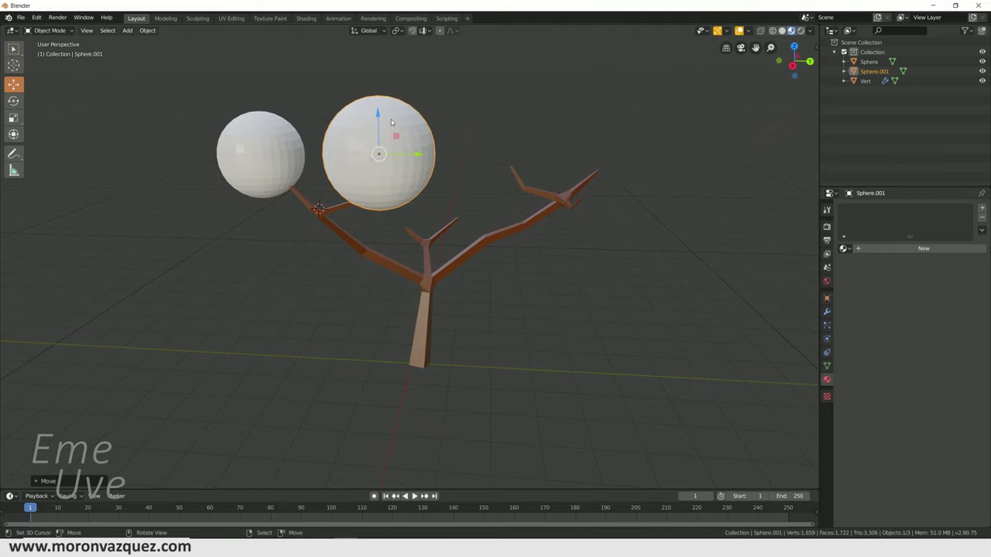
pyautogui.press('g')
pyautogui.click(402, 112)
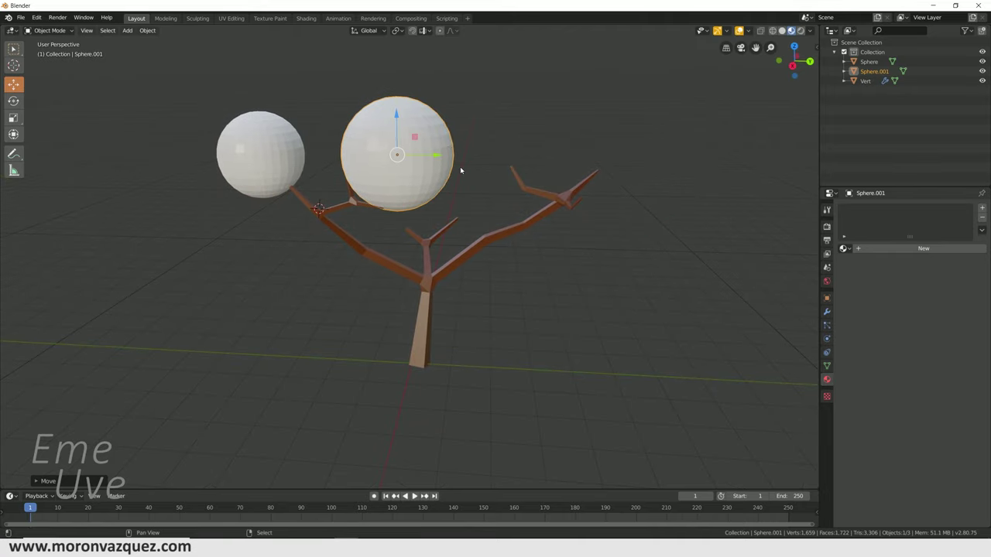
# Duplicate into a smaller Sphere.002 over the right branch, then Sphere.003 and Sphere.004 beside it.
pyautogui.hotkey('shift', 'd')
pyautogui.click(655, 169)
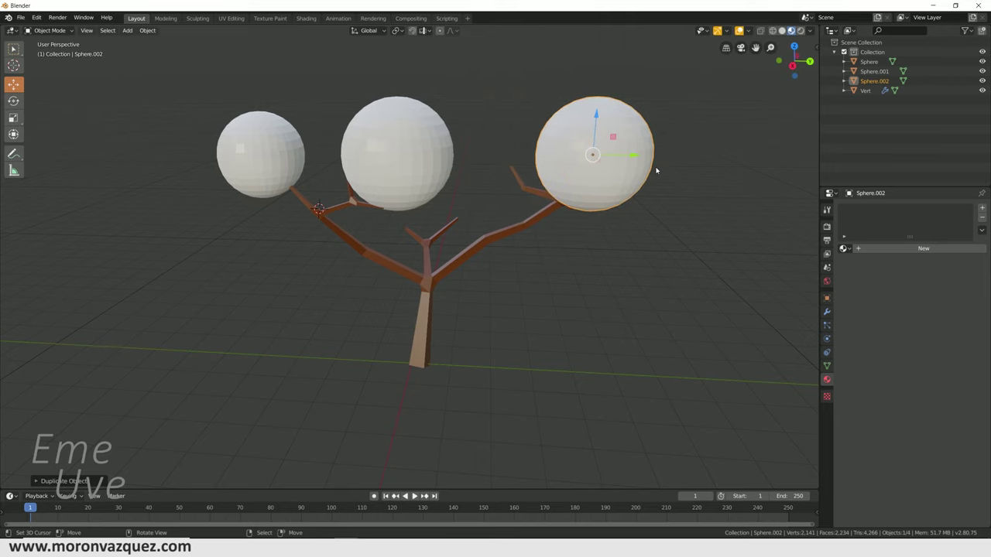
pyautogui.press('s')
pyautogui.click(679, 184)
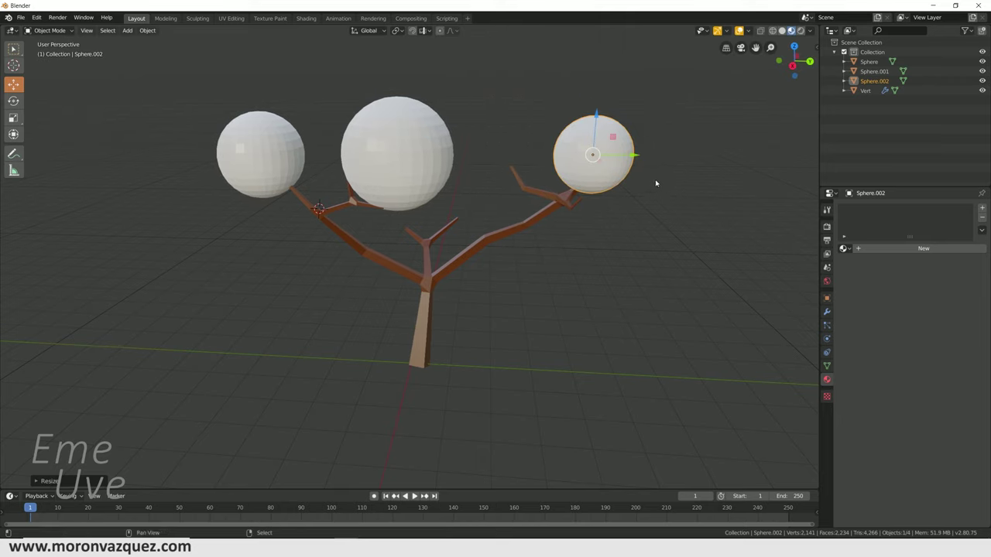
pyautogui.hotkey('shift', 'd')
pyautogui.click(574, 162)
pyautogui.hotkey('shift', 'd')
pyautogui.click(665, 189)
# Slide Sphere.004 and Sphere.002 along the X axis into position.
pyautogui.moveTo(665, 189); pyautogui.dragTo(464, 193, button='middle')
pyautogui.press('g')
pyautogui.press('x')
pyautogui.click(385, 197)
pyautogui.click(385, 196)
pyautogui.press('g')
pyautogui.press('x')
pyautogui.click(411, 196)
# Slide the front-left sphere right along X and nudge Sphere.002 into place.
pyautogui.press('g')
pyautogui.press('x')
pyautogui.click(485, 182)
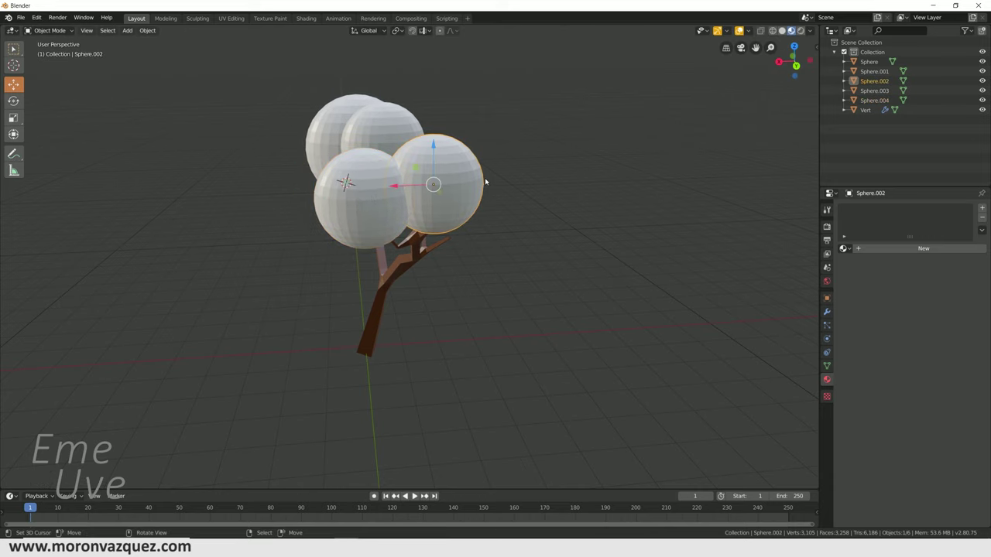
pyautogui.press('g')
pyautogui.press('x')
pyautogui.click(570, 207)
# Enlarge Sphere.003 and lower it along the Z axis.
pyautogui.moveTo(571, 208); pyautogui.dragTo(590, 168, button='middle')
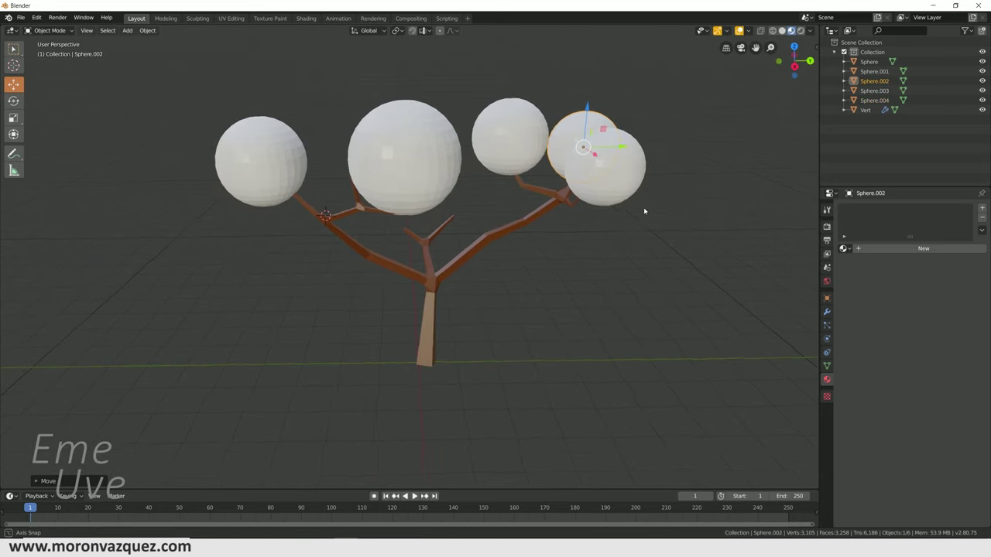
pyautogui.click(530, 140)
pyautogui.press('s')
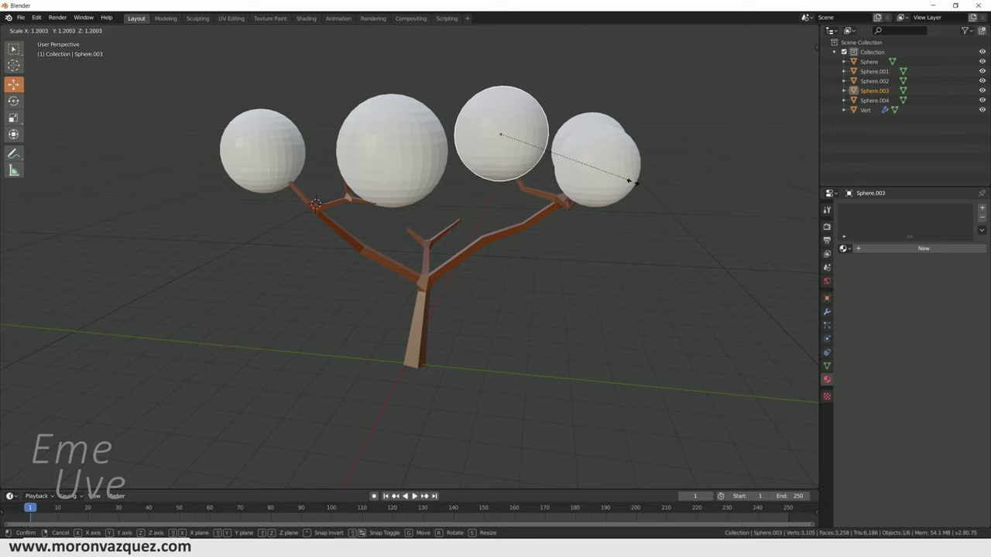
pyautogui.click(647, 191)
pyautogui.press('g')
pyautogui.press('z')
pyautogui.click(503, 98)
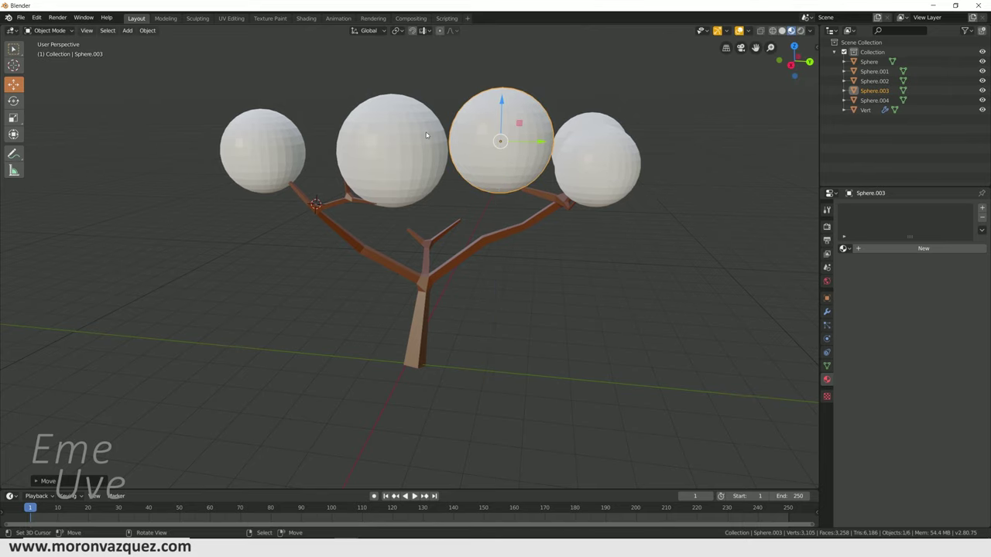
# Duplicate Sphere.001 as Sphere.005 and place it lower on the tree's right side.
pyautogui.click(424, 153)
pyautogui.hotkey('shift', 'd')
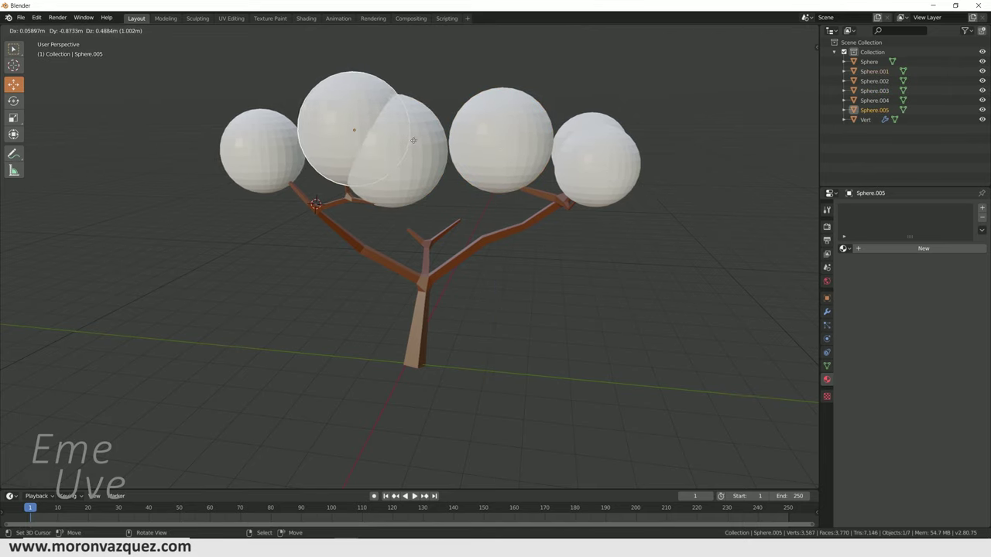
pyautogui.click(469, 213)
pyautogui.moveTo(469, 213); pyautogui.dragTo(469, 214, button='middle')
pyautogui.press('g')
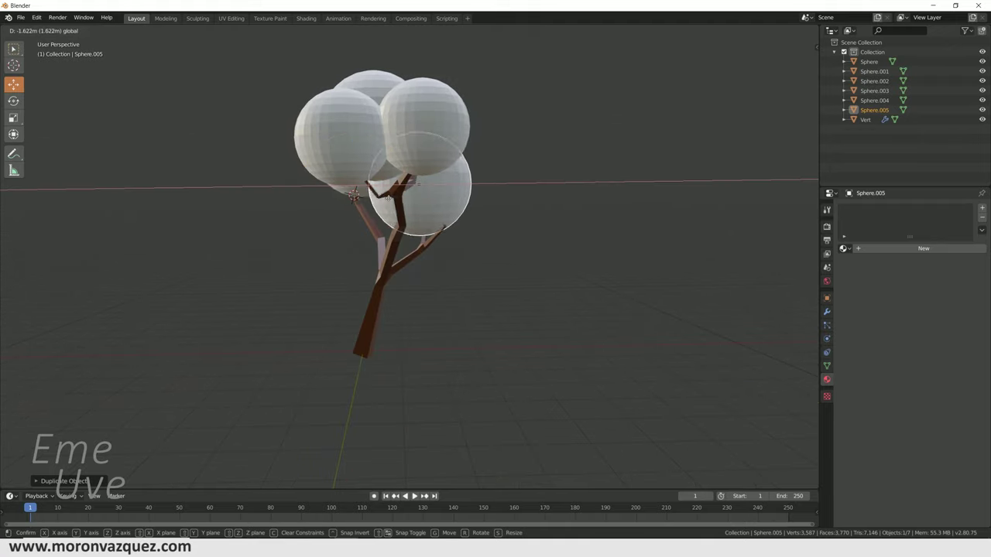
pyautogui.click(475, 162)
pyautogui.moveTo(475, 162); pyautogui.dragTo(474, 182, button='middle')
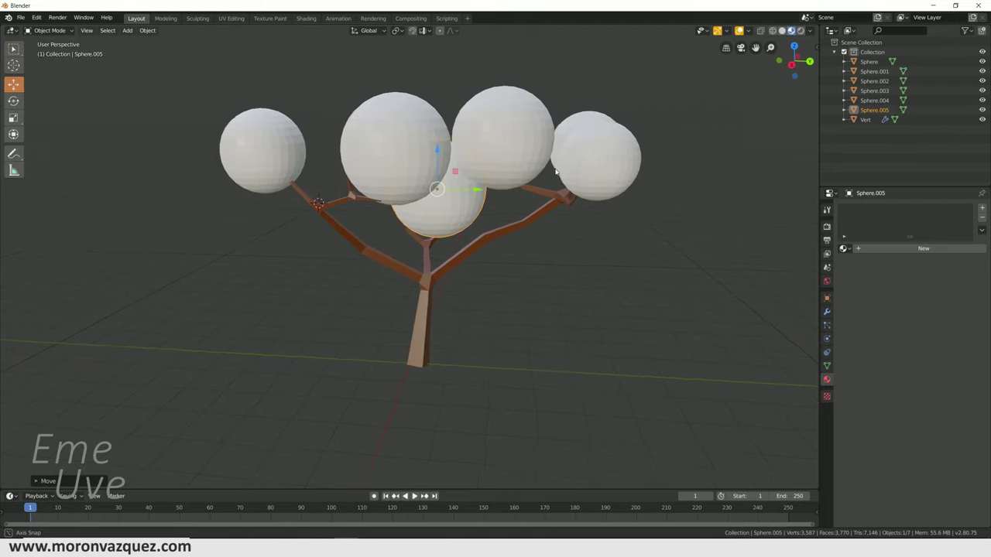
pyautogui.press('g')
pyautogui.press('y')
pyautogui.click(472, 187)
# Make Sphere.001 slightly larger.
pyautogui.moveTo(472, 187); pyautogui.dragTo(426, 155, button='middle')
pyautogui.click(426, 154)
pyautogui.press('s')
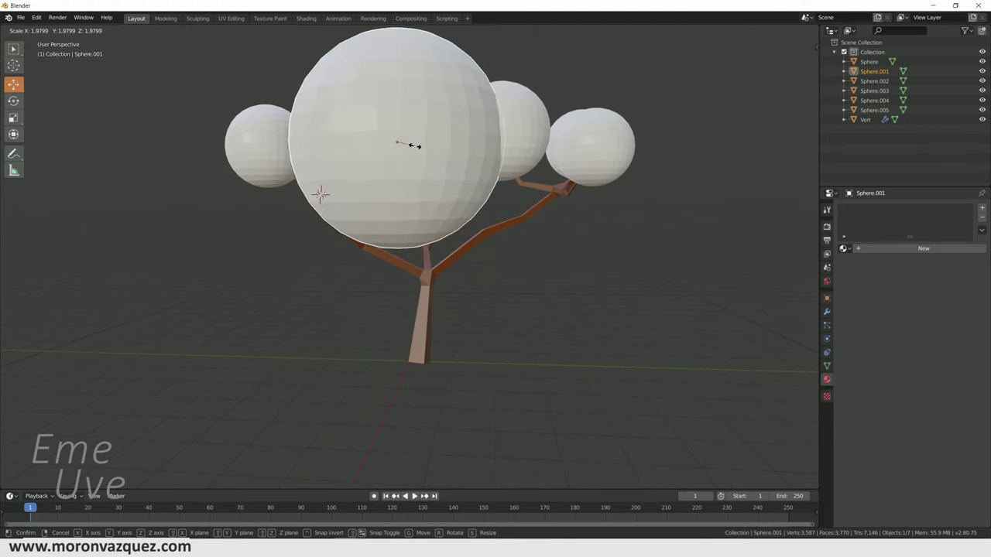
pyautogui.click(479, 169)
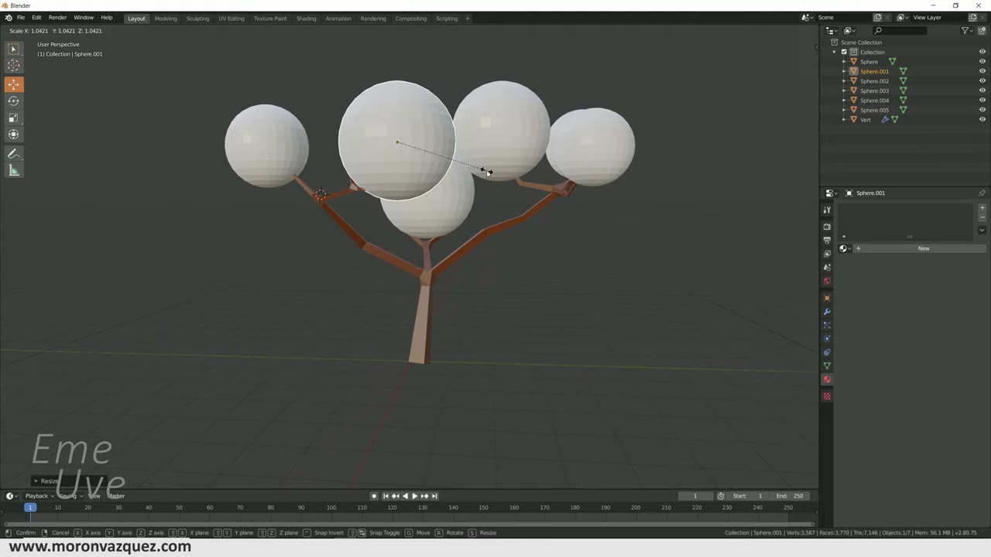
# Resize the leftmost sphere and adjust its position along Y and Z.
pyautogui.click(267, 147)
pyautogui.press('s')
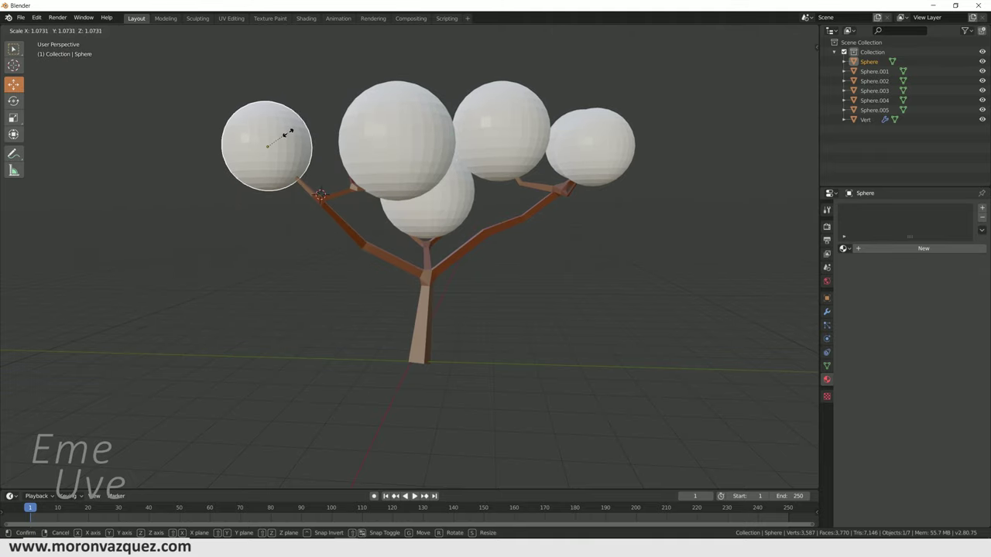
pyautogui.click(298, 141)
pyautogui.press('g')
pyautogui.press('y')
pyautogui.click(330, 139)
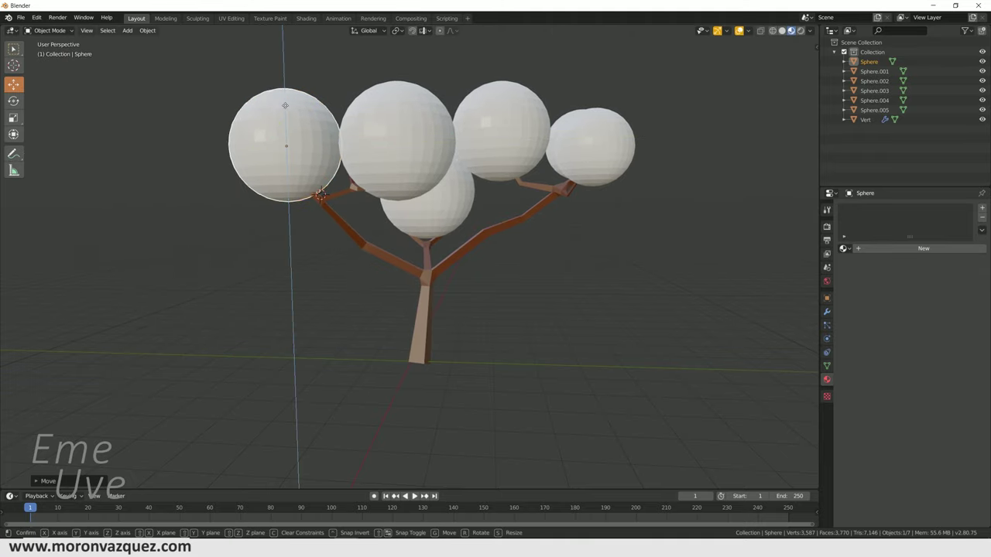
pyautogui.press('g')
pyautogui.press('z')
pyautogui.click(327, 133)
pyautogui.press('g')
pyautogui.press('y')
pyautogui.click(336, 135)
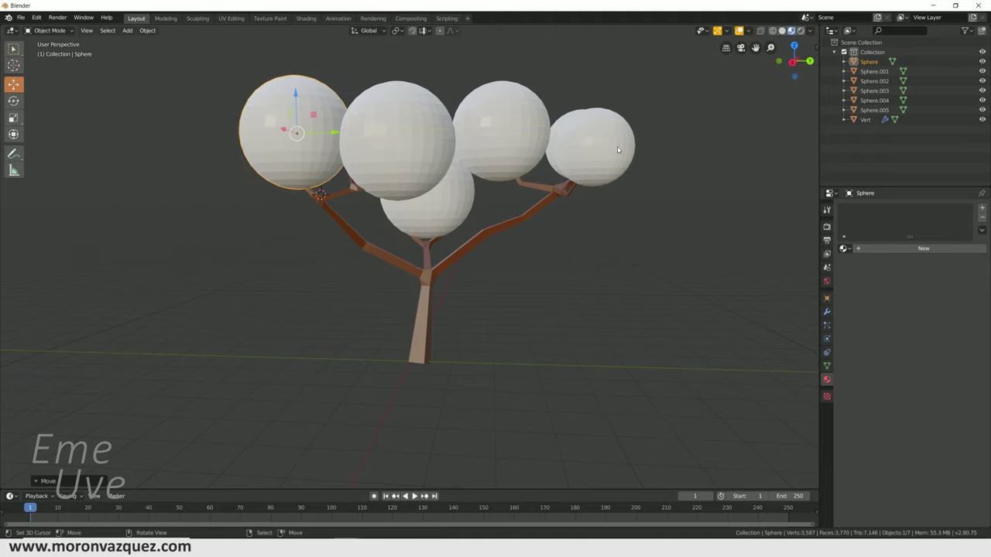
# Move Sphere.004 forward, Sphere.002 along Y, and reposition Sphere.005.
pyautogui.click(618, 150)
pyautogui.press('g')
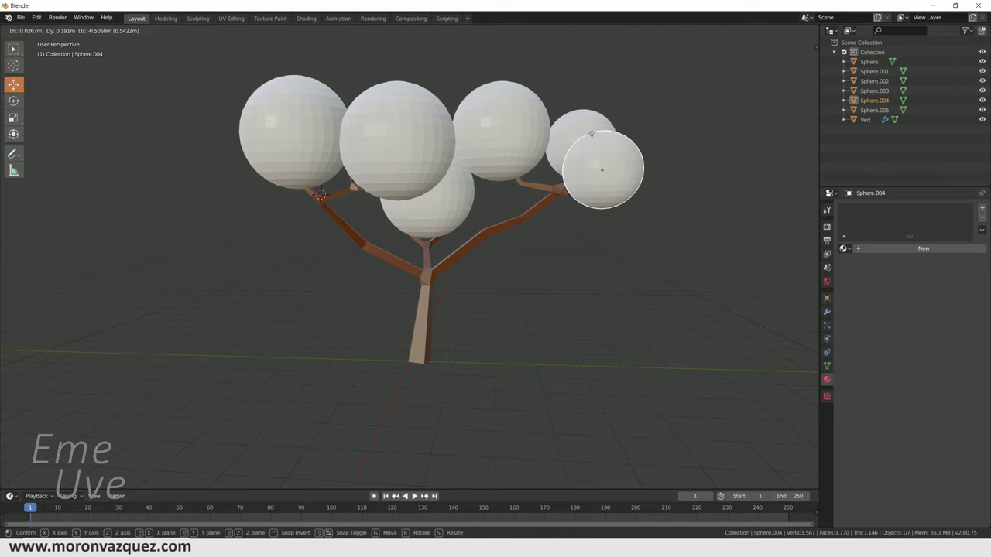
pyautogui.click(595, 133)
pyautogui.click(582, 122)
pyautogui.press('g')
pyautogui.press('y')
pyautogui.click(612, 138)
pyautogui.moveTo(567, 281)
pyautogui.mouseDown(button='middle')
pyautogui.moveTo(589, 277)
pyautogui.moveTo(573, 272)
pyautogui.mouseUp(button='middle')
pyautogui.click(431, 204)
pyautogui.press('g')
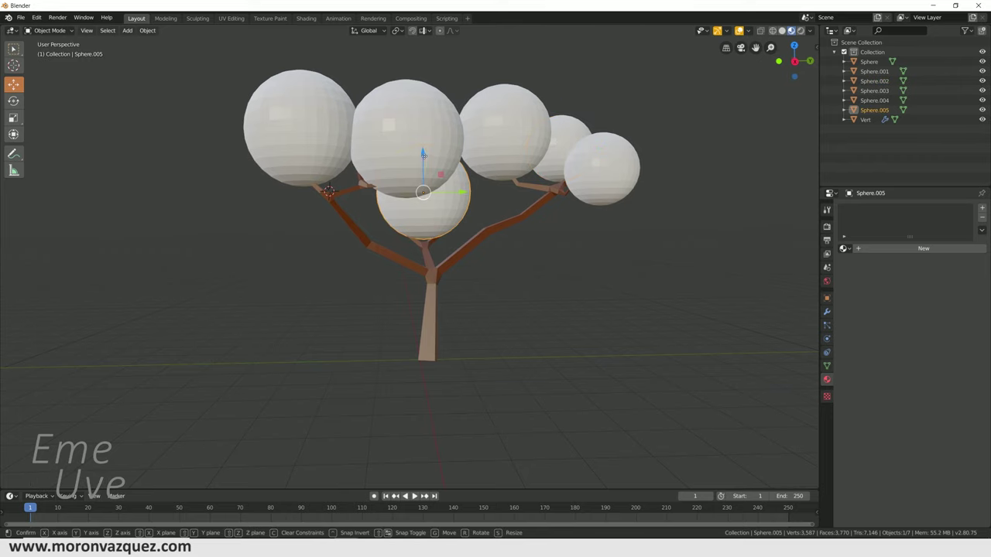
pyautogui.click(558, 245)
# Move Sphere.003 and fine-tune its size.
pyautogui.moveTo(559, 245); pyautogui.dragTo(522, 256, button='middle')
pyautogui.click(496, 124)
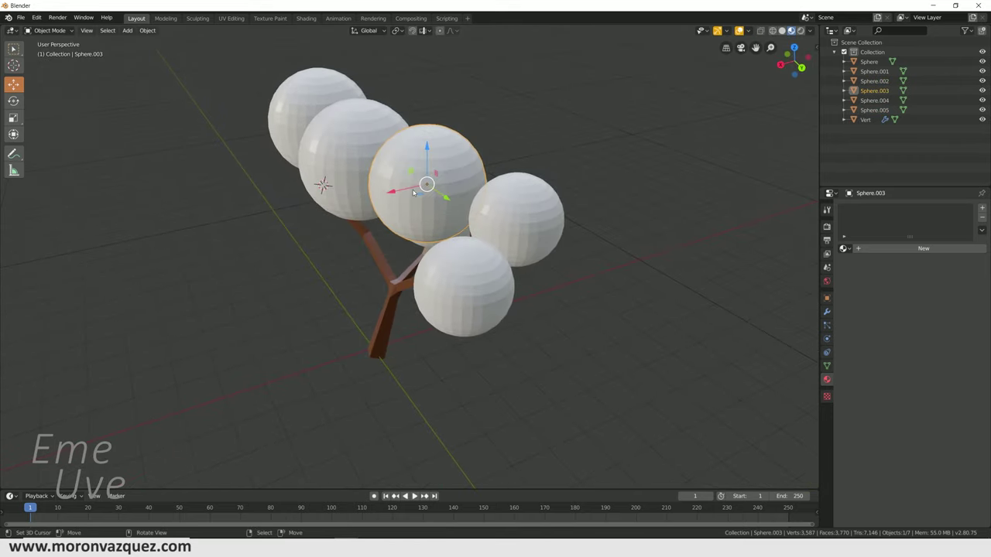
pyautogui.press('g')
pyautogui.click(486, 190)
pyautogui.press('s')
pyautogui.click(484, 197)
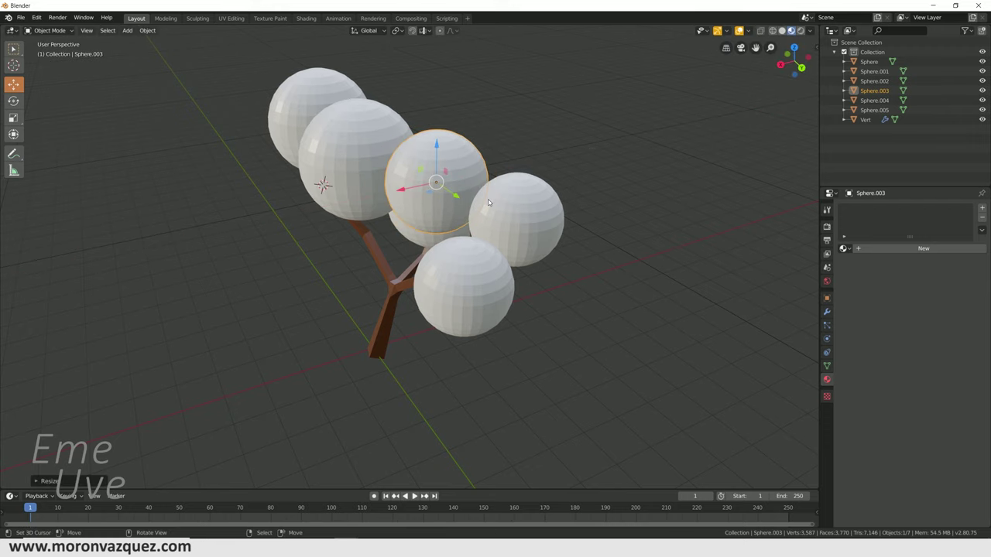
pyautogui.moveTo(484, 197); pyautogui.dragTo(559, 184, button='middle')
pyautogui.press('s')
pyautogui.click(563, 161)
# Raise Sphere.003 above the branches, shift it right, and nudge Sphere.004 left.
pyautogui.moveTo(496, 98); pyautogui.dragTo(493, 90)
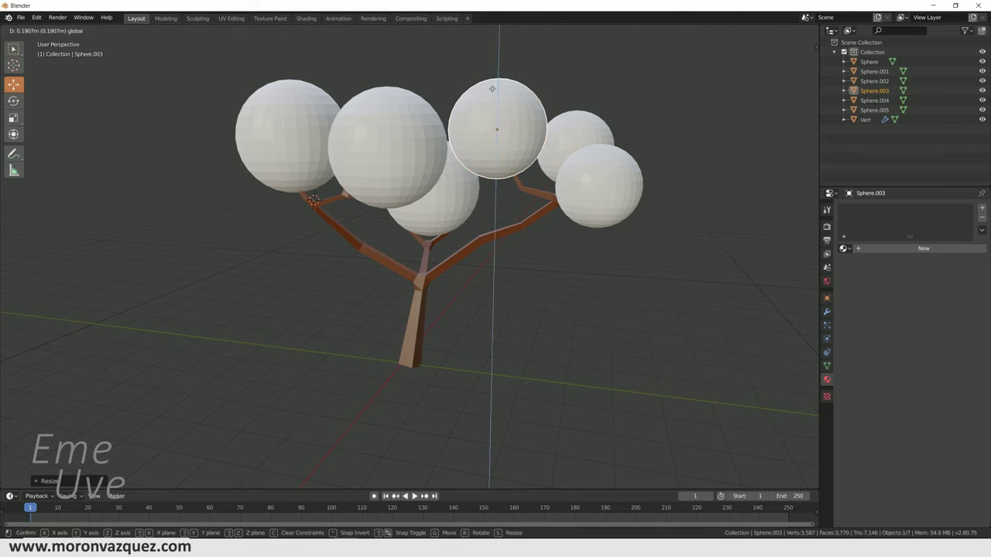
pyautogui.moveTo(545, 137); pyautogui.dragTo(609, 170)
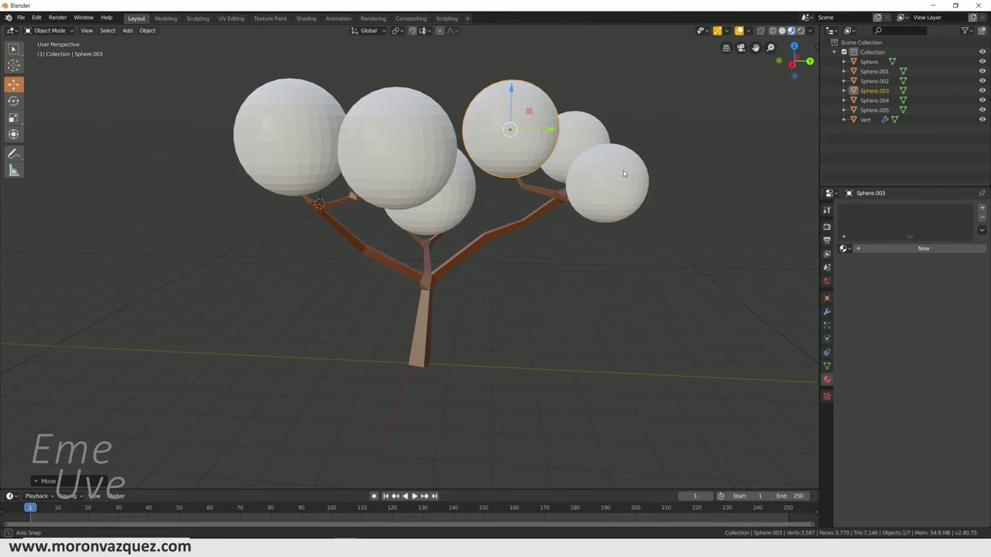
pyautogui.moveTo(608, 170); pyautogui.dragTo(580, 182, button='middle')
pyautogui.moveTo(538, 133); pyautogui.dragTo(547, 133)
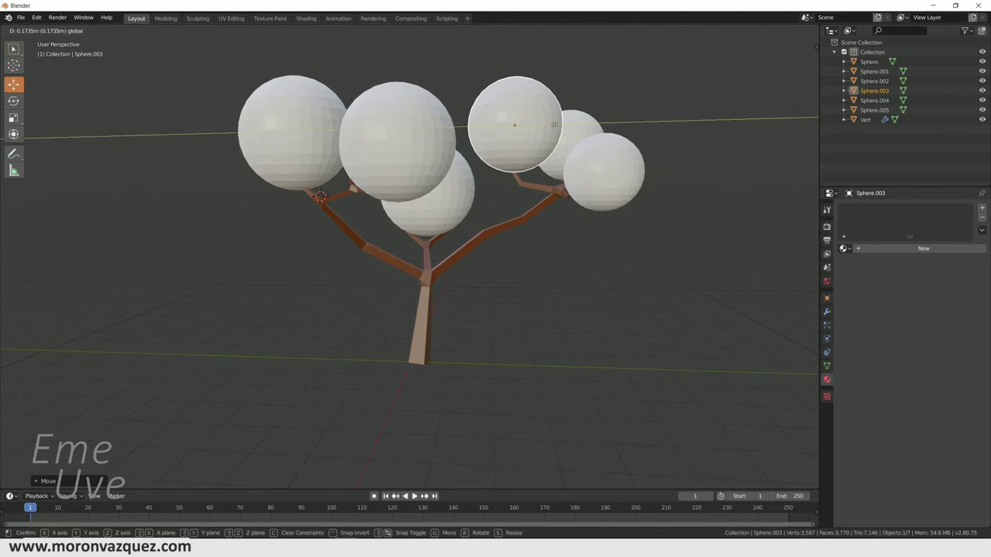
pyautogui.click(631, 182)
pyautogui.moveTo(642, 171); pyautogui.dragTo(637, 171)
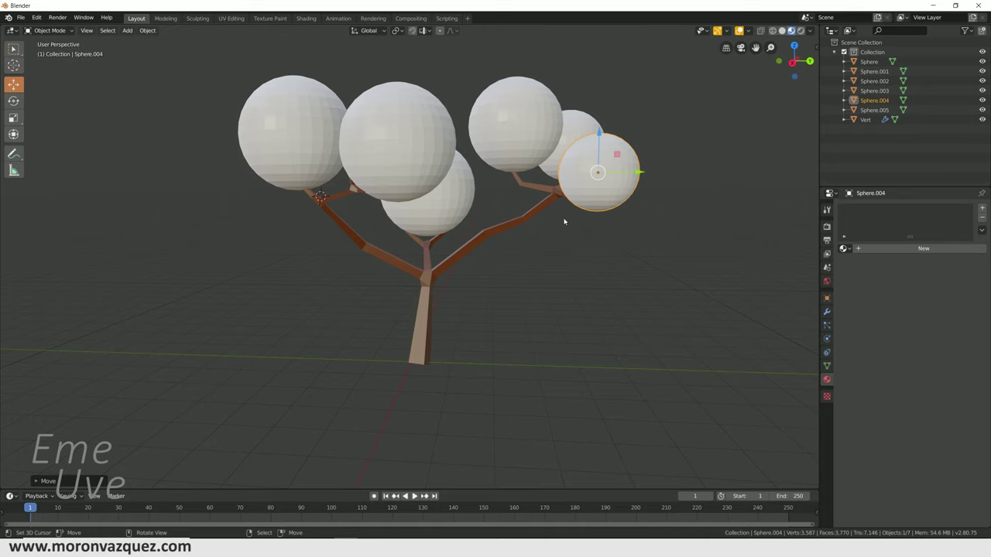
pyautogui.moveTo(528, 227); pyautogui.dragTo(489, 233, button='middle')
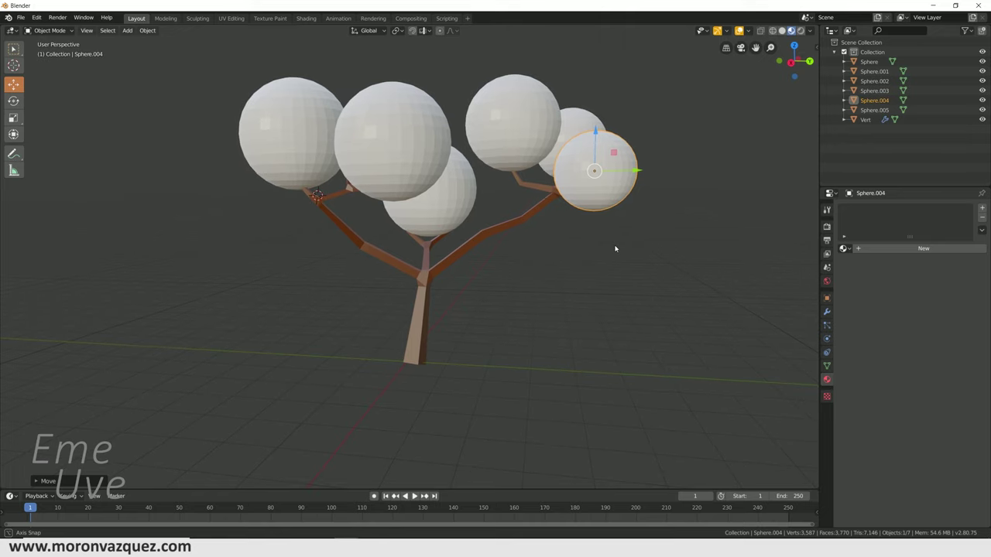
# Select all six foliage spheres together.
pyautogui.keyDown('shift'); pyautogui.click(546, 118); pyautogui.keyUp('shift')
pyautogui.keyDown('shift'); pyautogui.click(546, 118); pyautogui.keyUp('shift')
pyautogui.keyDown('shift'); pyautogui.click(429, 198); pyautogui.keyUp('shift')
pyautogui.keyDown('shift'); pyautogui.click(393, 139); pyautogui.keyUp('shift')
pyautogui.keyDown('shift'); pyautogui.click(290, 132); pyautogui.keyUp('shift')
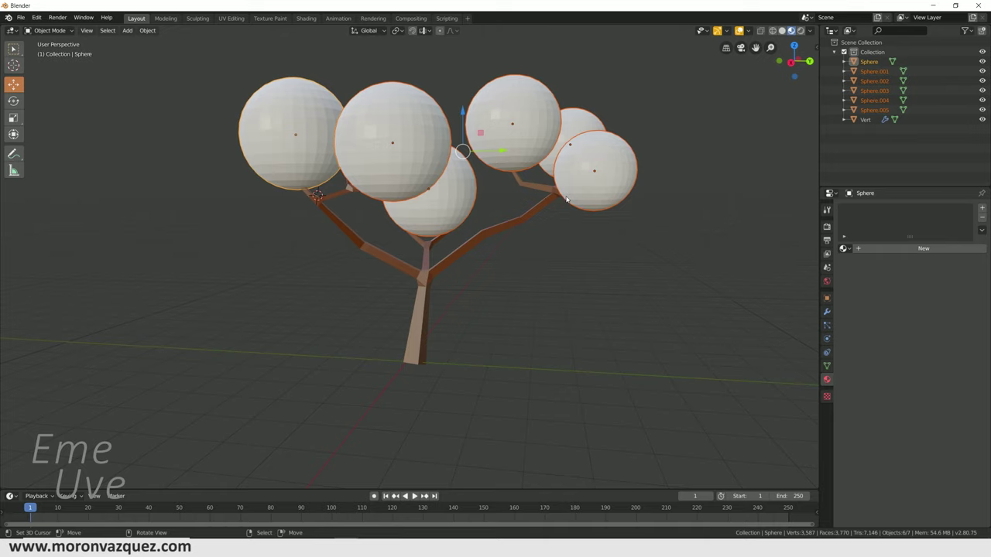
# Join the six spheres with Ctrl+J into one Sphere and add a new Material.002.
pyautogui.moveTo(588, 233)
pyautogui.mouseDown(button='middle')
pyautogui.moveTo(553, 245)
pyautogui.moveTo(544, 267)
pyautogui.mouseUp(button='middle')
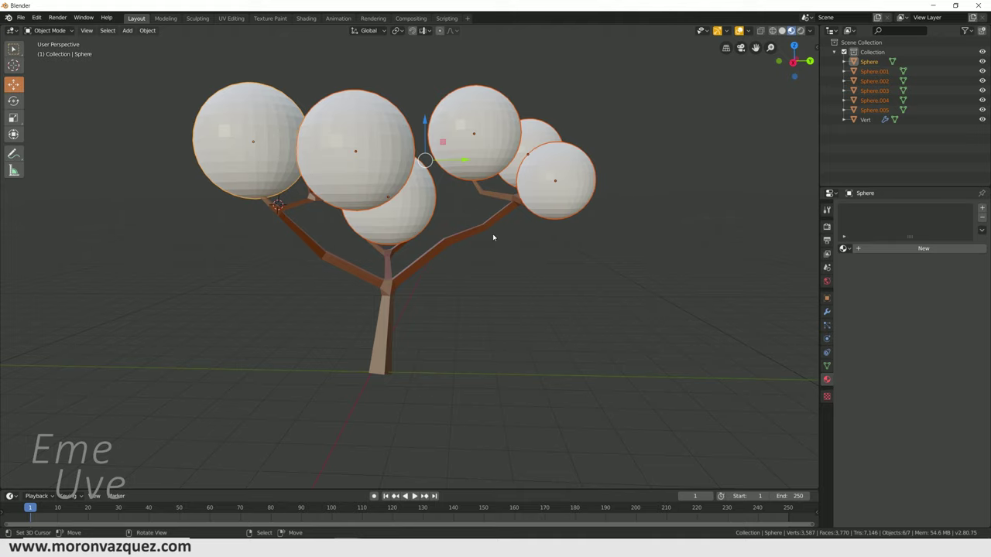
pyautogui.moveTo(608, 251); pyautogui.dragTo(607, 258, button='middle')
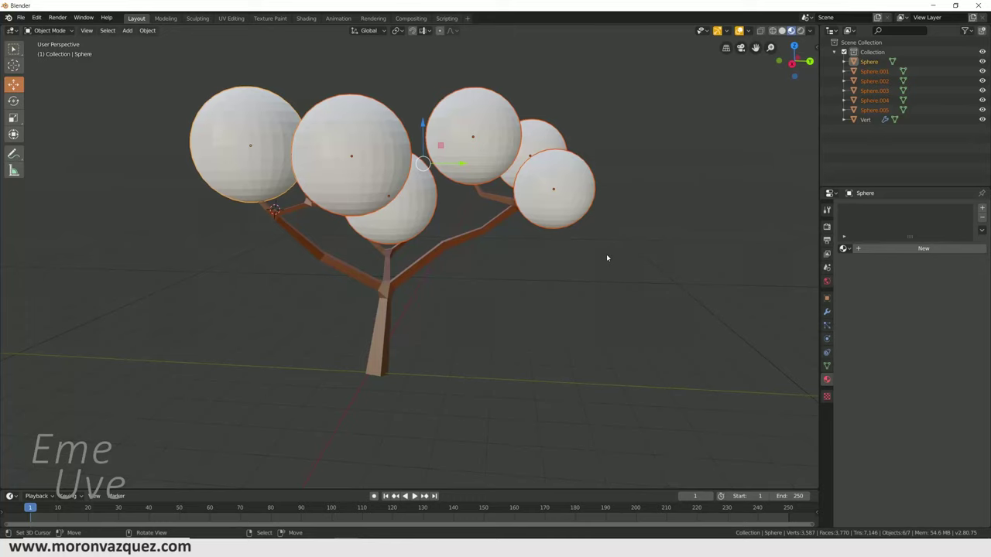
pyautogui.hotkey('ctrl', 'j')
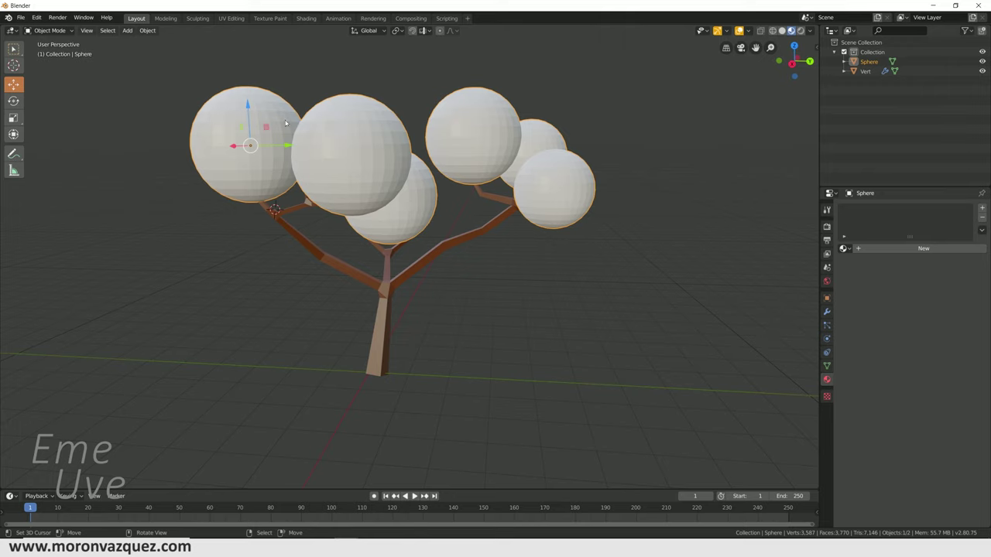
pyautogui.moveTo(260, 102); pyautogui.dragTo(371, 92)
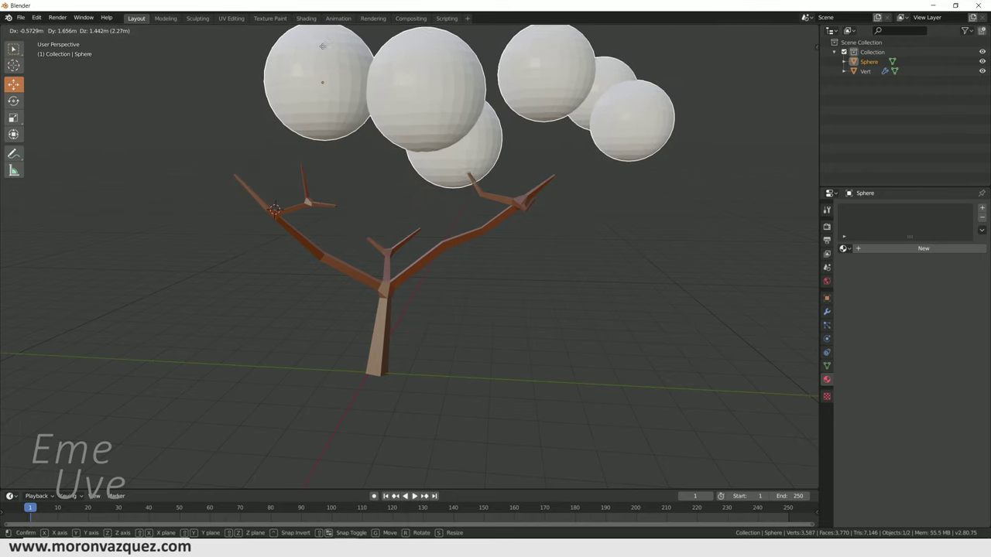
pyautogui.hotkey('ctrl', 'z')
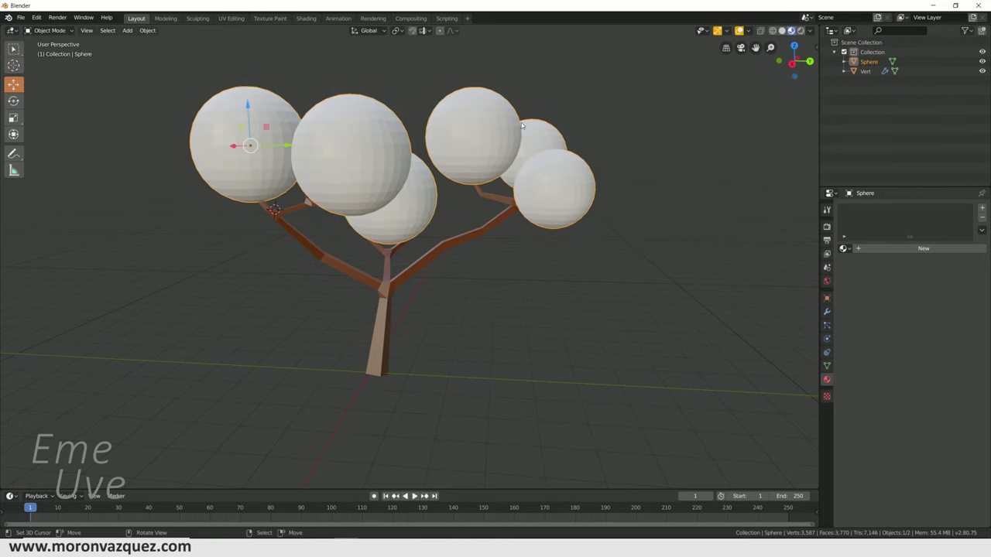
pyautogui.click(871, 248)
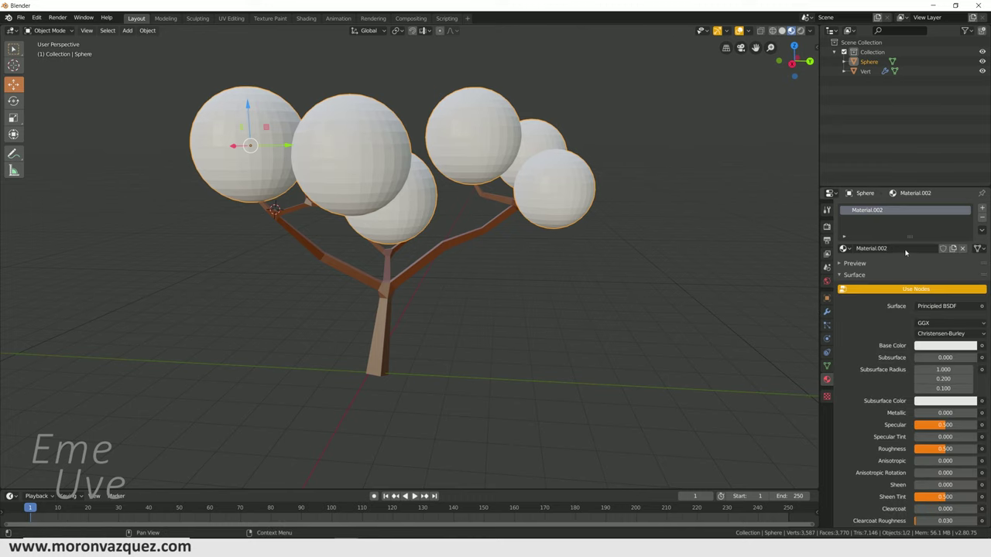
# Set Material.002's base colour to lime yellow-green (hue 0.225).
pyautogui.click(954, 346)
pyautogui.moveTo(919, 232); pyautogui.dragTo(891, 245)
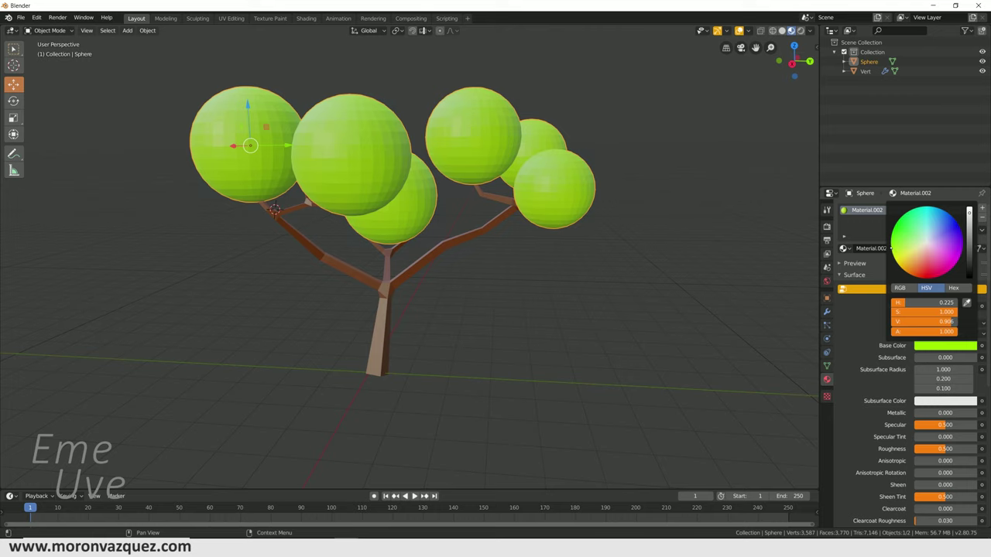
pyautogui.moveTo(770, 258); pyautogui.dragTo(531, 270, button='middle')
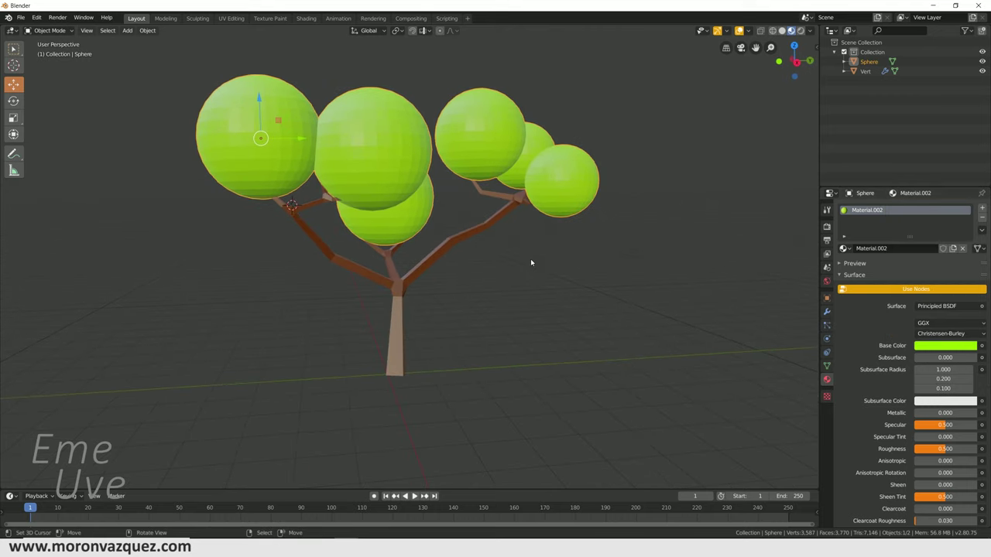
pyautogui.click(826, 311)
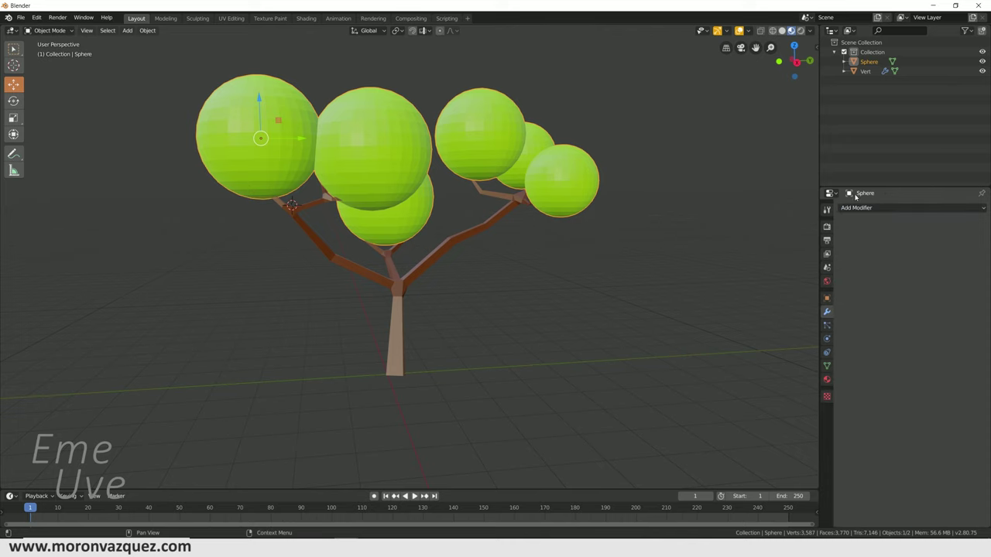
# Try a Blocks-mode Remesh modifier at Octree Depth 5 on the foliage, then delete it.
pyautogui.click(862, 207)
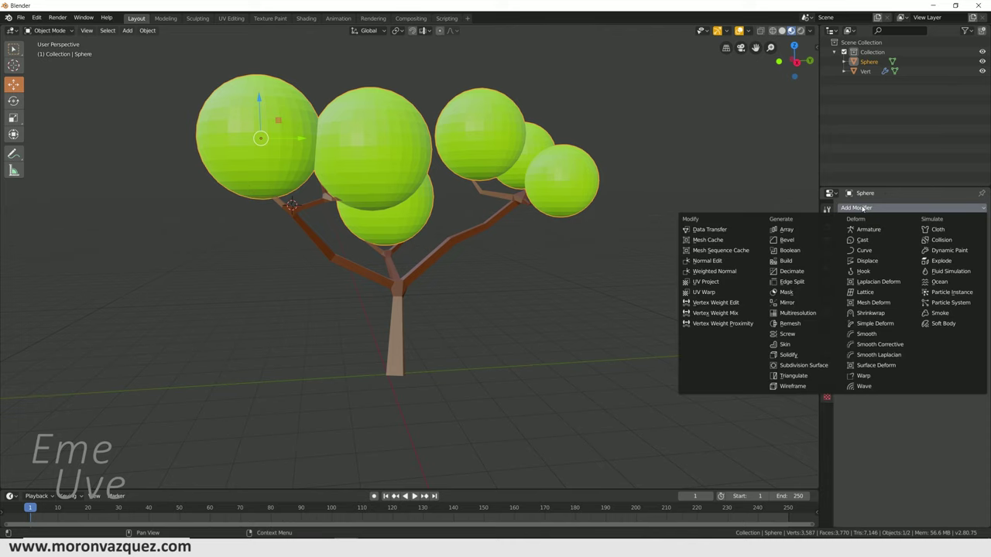
pyautogui.click(803, 327)
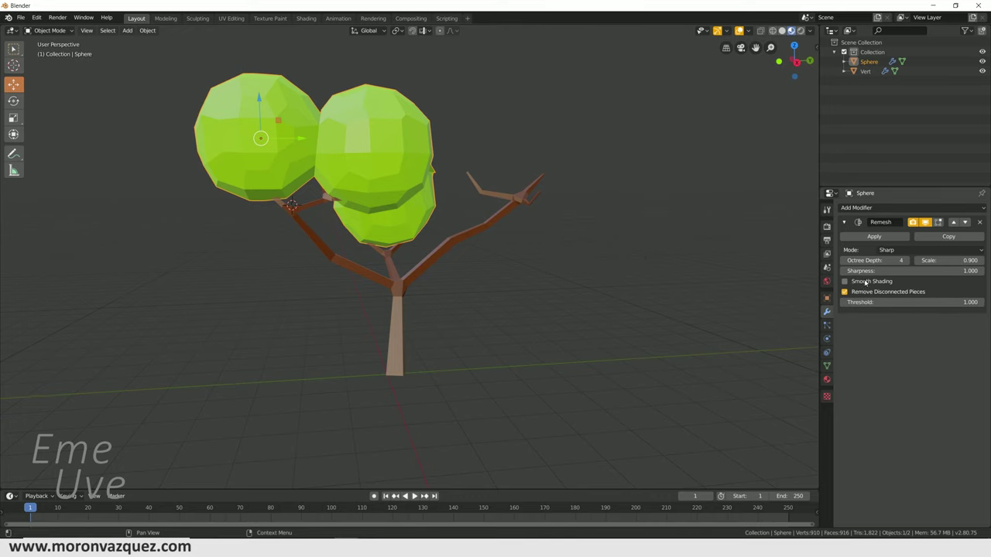
pyautogui.moveTo(641, 260); pyautogui.dragTo(412, 167, button='middle')
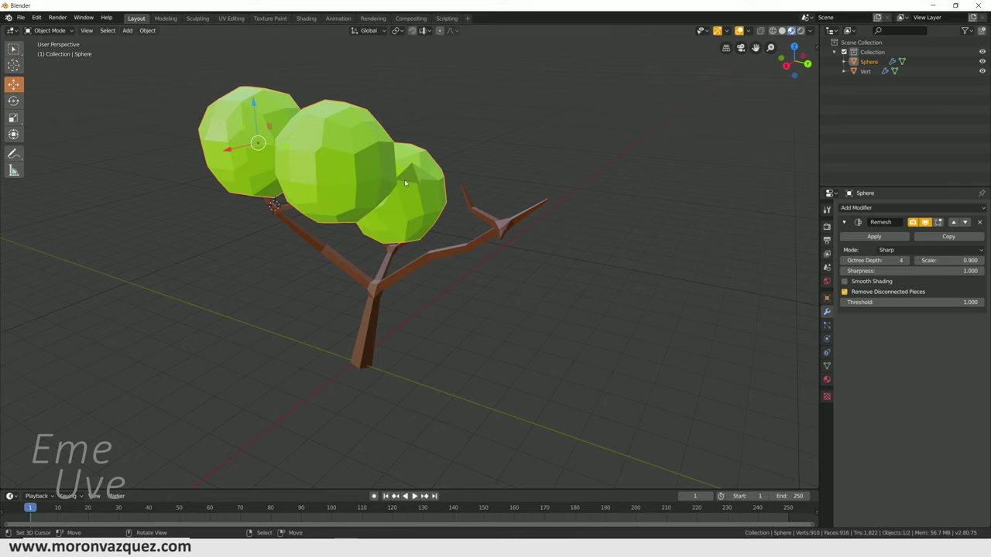
pyautogui.moveTo(446, 174)
pyautogui.mouseDown(button='middle')
pyautogui.moveTo(405, 230)
pyautogui.moveTo(491, 228)
pyautogui.mouseUp(button='middle')
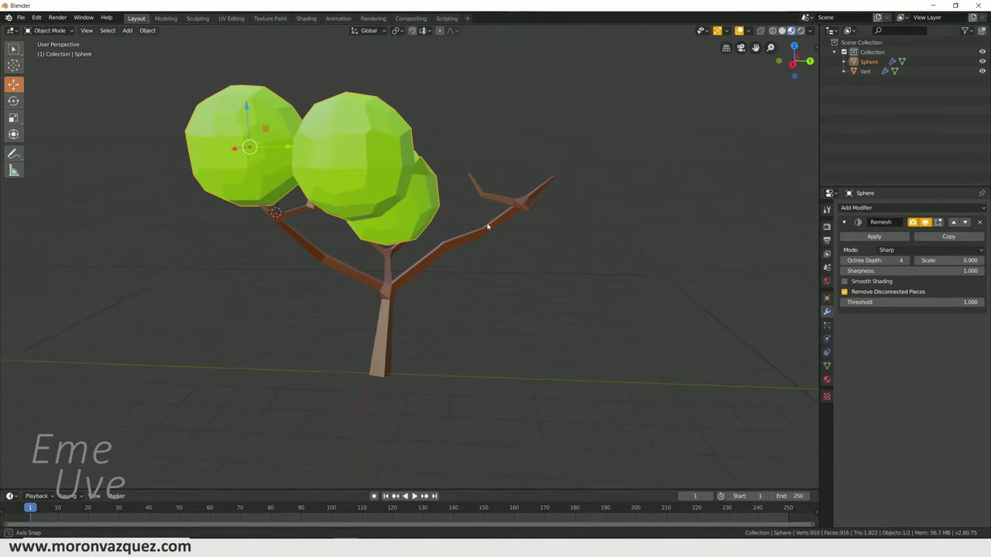
pyautogui.click(948, 250)
pyautogui.click(898, 261)
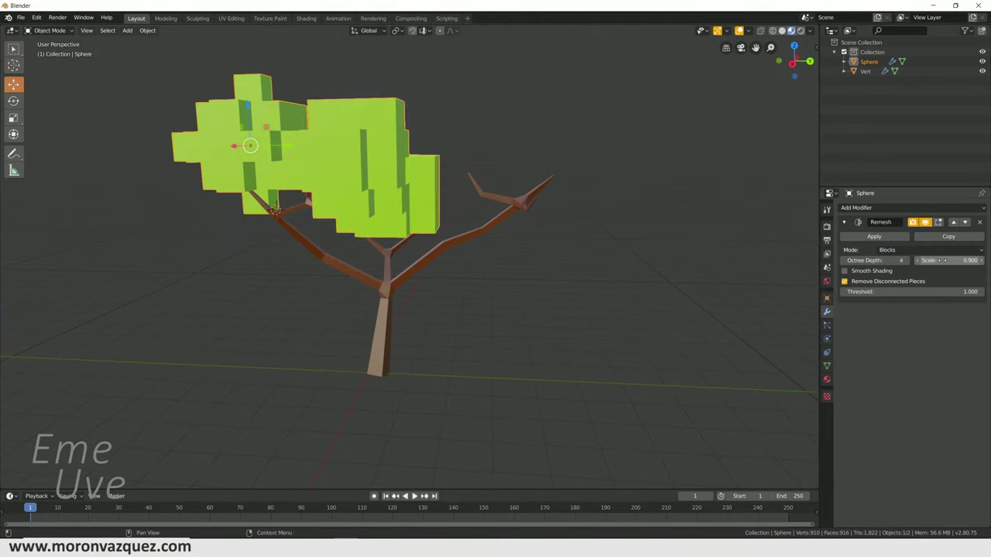
pyautogui.click(907, 260)
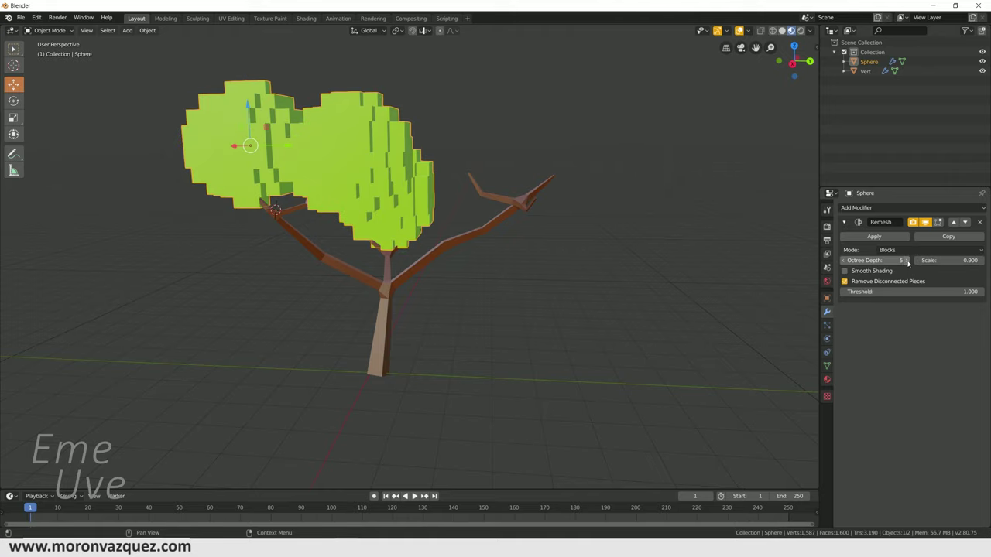
pyautogui.moveTo(596, 222)
pyautogui.mouseDown(button='middle')
pyautogui.moveTo(537, 246)
pyautogui.moveTo(558, 237)
pyautogui.mouseUp(button='middle')
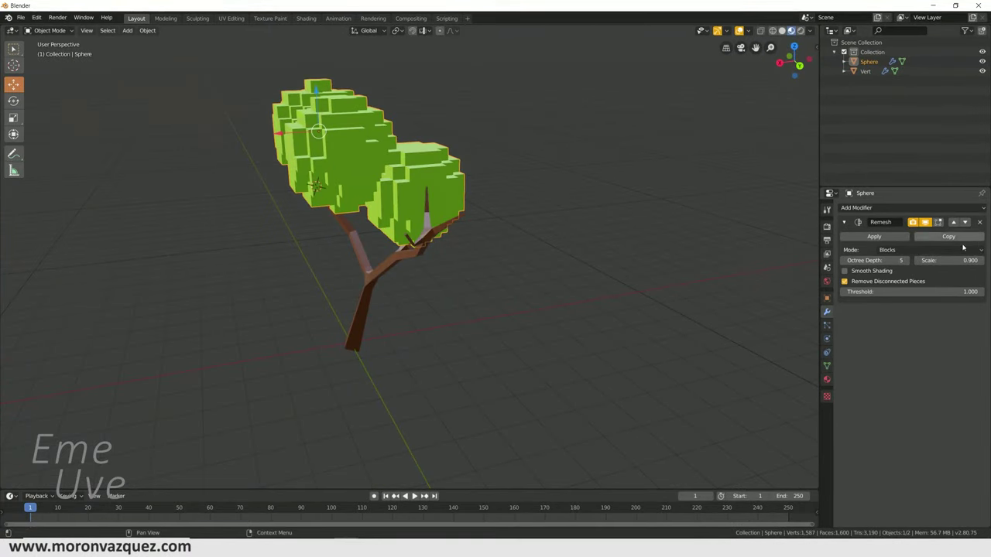
pyautogui.moveTo(495, 245)
pyautogui.mouseDown(button='middle')
pyautogui.moveTo(570, 239)
pyautogui.moveTo(575, 277)
pyautogui.moveTo(577, 263)
pyautogui.moveTo(471, 219)
pyautogui.moveTo(550, 208)
pyautogui.moveTo(556, 189)
pyautogui.moveTo(502, 204)
pyautogui.moveTo(497, 227)
pyautogui.moveTo(434, 199)
pyautogui.moveTo(513, 199)
pyautogui.moveTo(580, 119)
pyautogui.mouseUp(button='middle')
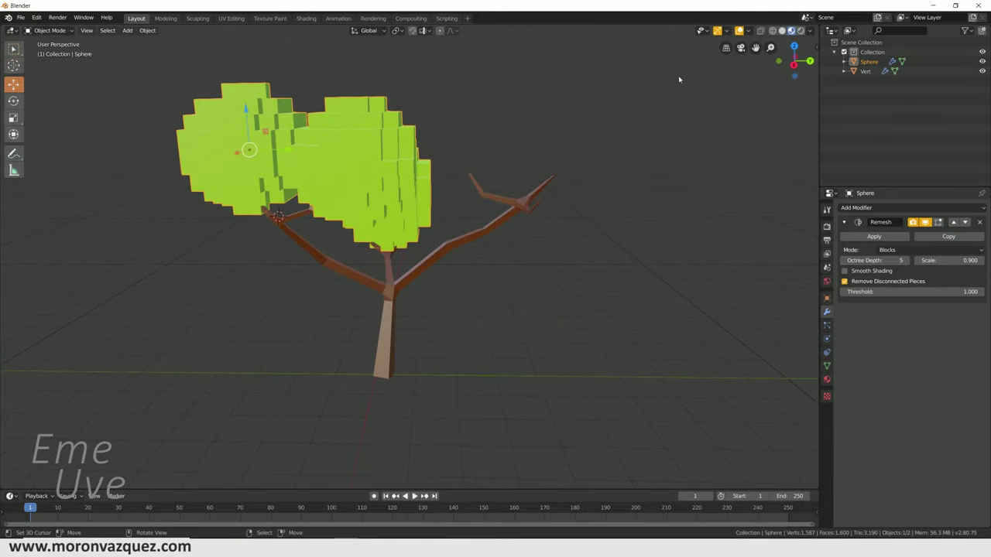
pyautogui.click(979, 222)
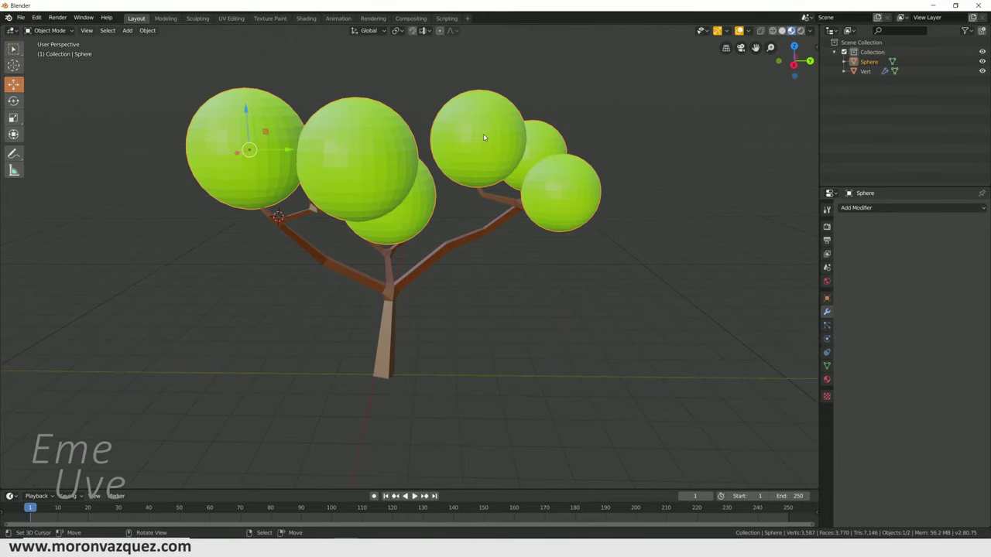
pyautogui.press('ctrl')
# Undo the green material and the join, then select Sphere.003.
pyautogui.hotkey('ctrl', 'z')
pyautogui.hotkey('ctrl', 'shift', 'z')
pyautogui.hotkey('ctrl', 'z')
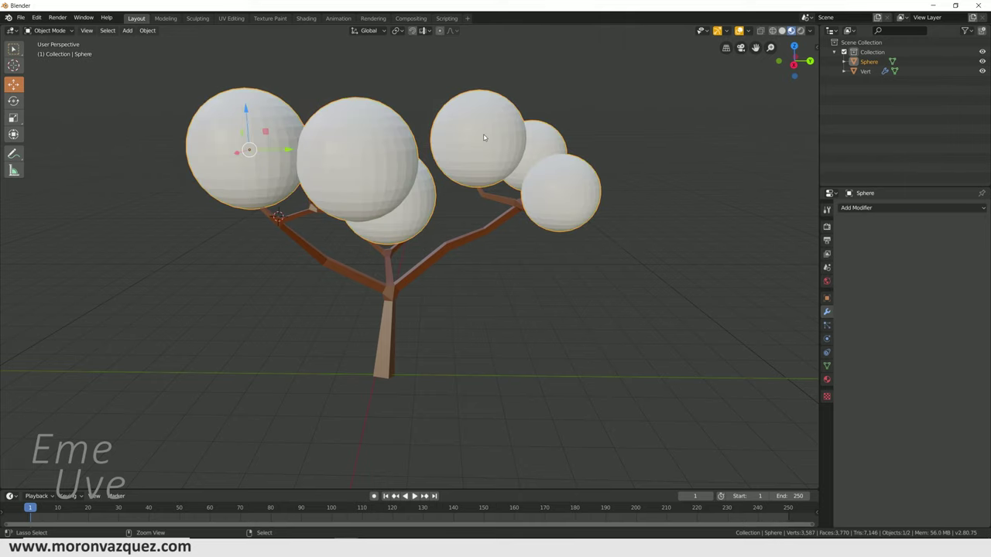
pyautogui.hotkey('ctrl', 'z')
pyautogui.click(621, 126)
pyautogui.click(511, 149)
pyautogui.click(512, 142)
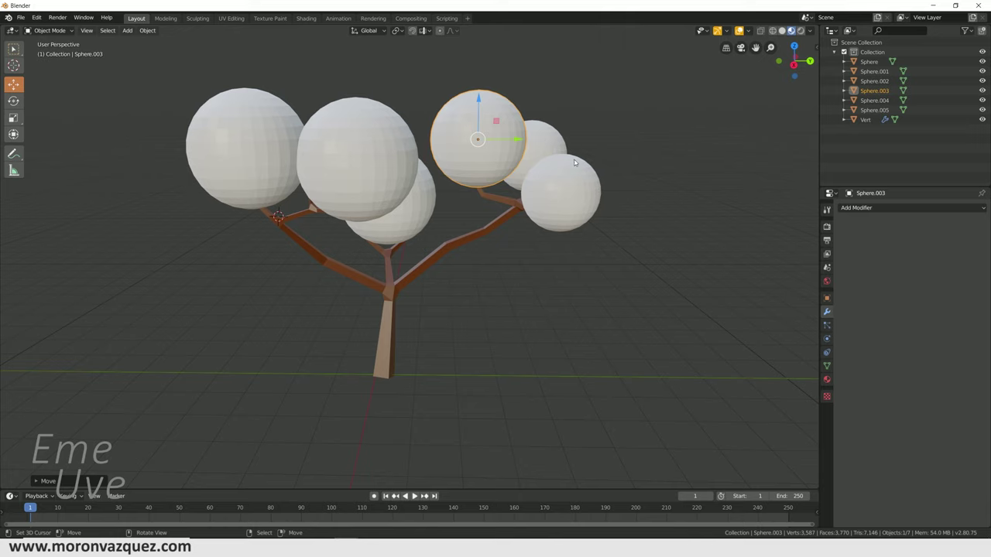
# Join the three right-side spheres and the three left-side spheres into two foliage objects.
pyautogui.keyDown('shift'); pyautogui.click(557, 149); pyautogui.keyUp('shift')
pyautogui.keyDown('shift'); pyautogui.click(580, 196); pyautogui.keyUp('shift')
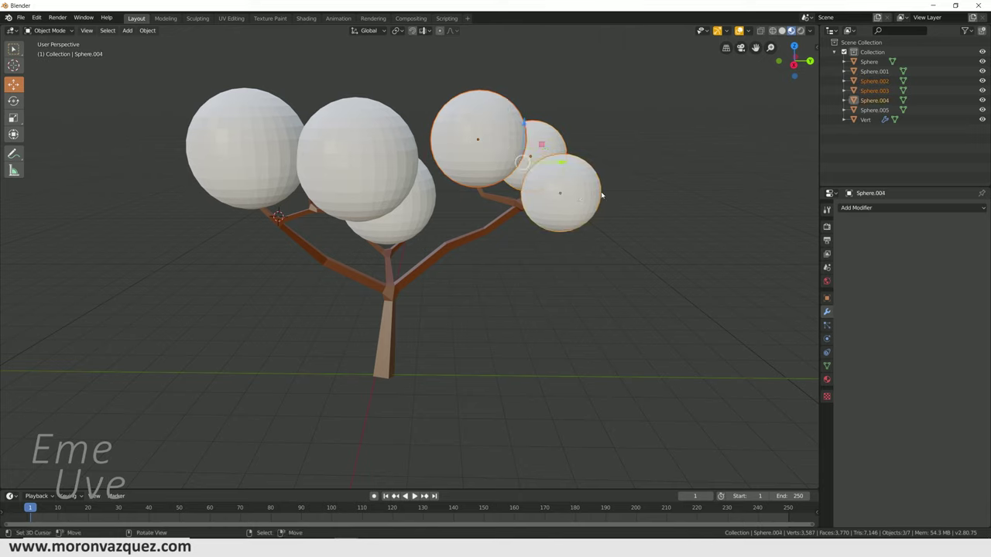
pyautogui.hotkey('ctrl', 'j')
pyautogui.click(291, 120)
pyautogui.keyDown('shift'); pyautogui.click(322, 126); pyautogui.keyUp('shift')
pyautogui.keyDown('shift'); pyautogui.click(409, 198); pyautogui.keyUp('shift')
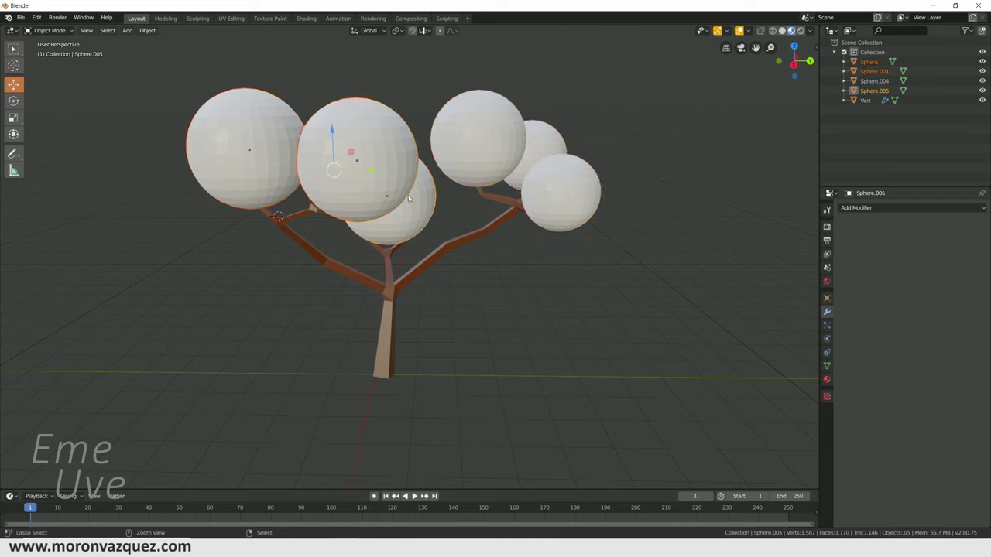
pyautogui.hotkey('ctrl', 'j')
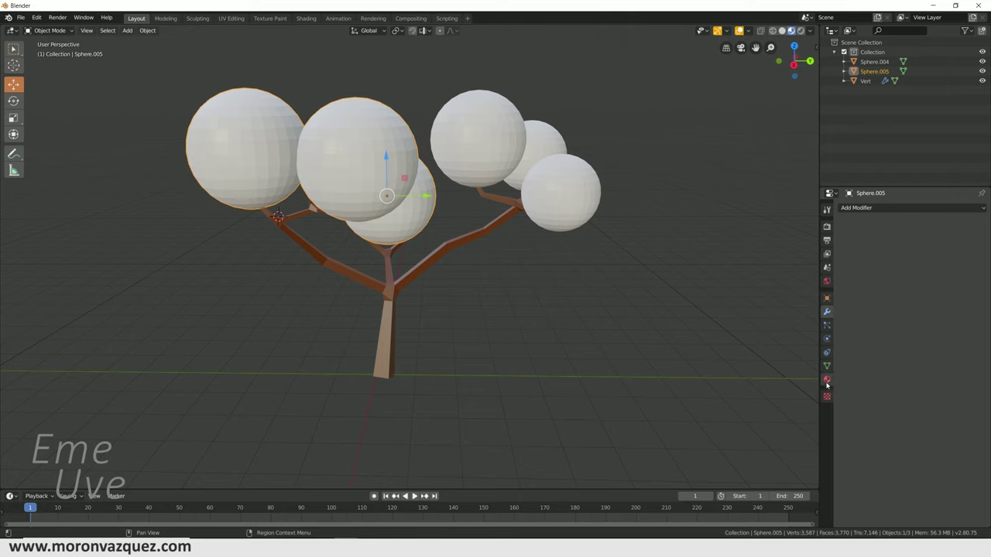
# Create a new material for the left cluster with a yellow-green base colour.
pyautogui.click(827, 379)
pyautogui.click(842, 248)
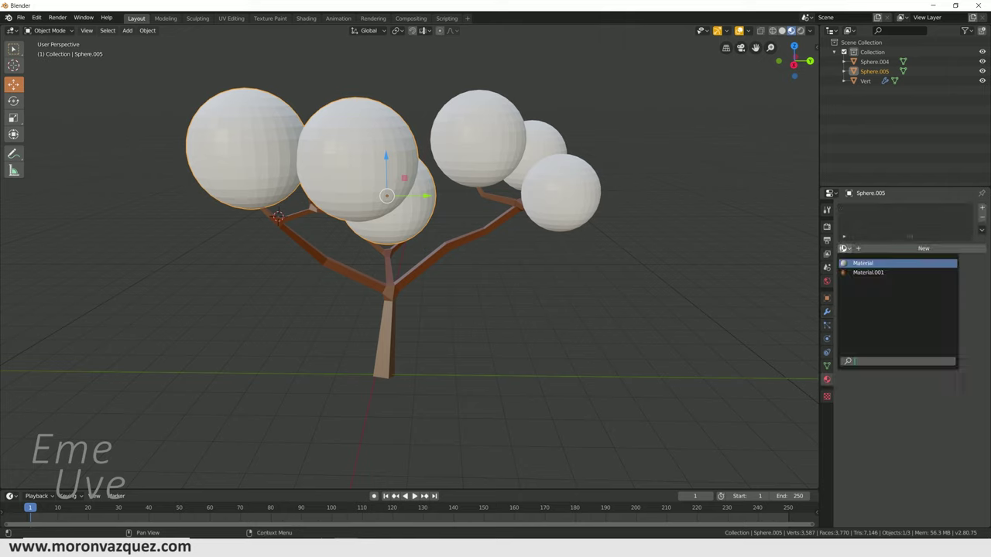
pyautogui.click(890, 248)
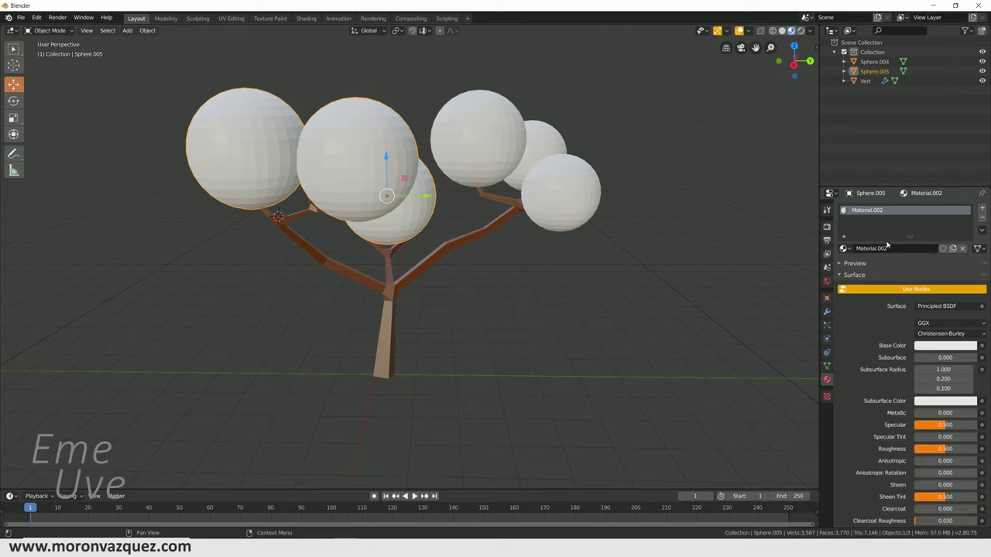
pyautogui.click(925, 348)
pyautogui.click(896, 254)
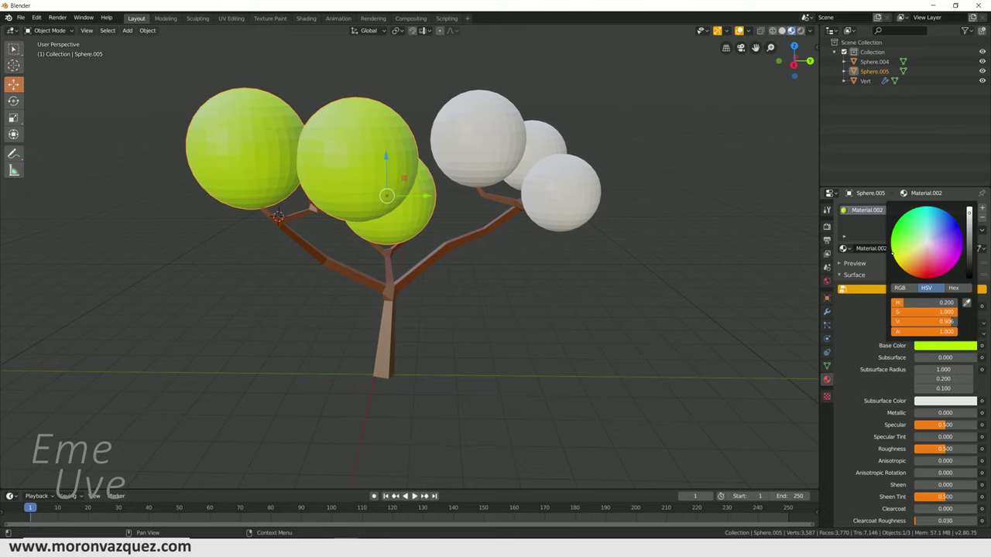
# Assign the same green Material.002 to the right foliage cluster.
pyautogui.click(497, 130)
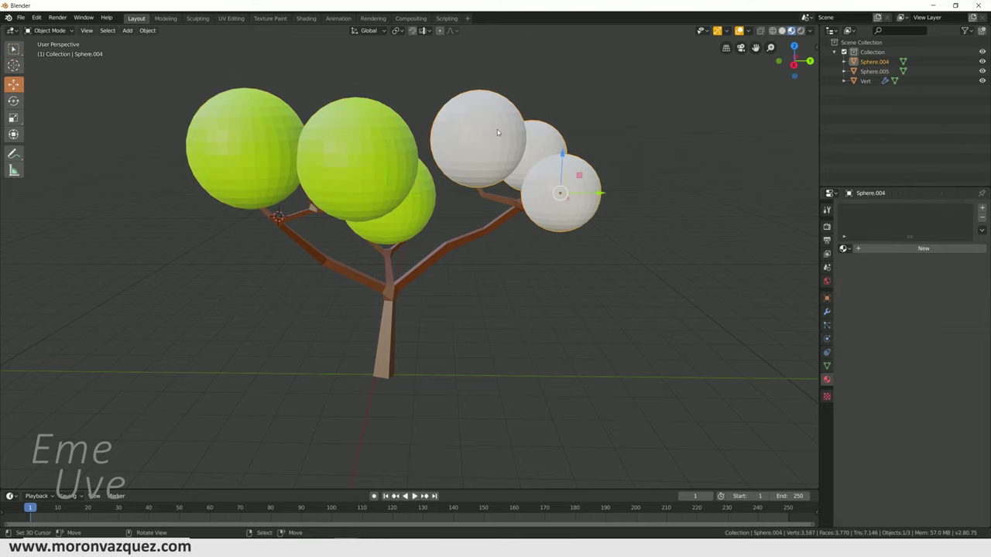
pyautogui.click(843, 248)
pyautogui.click(867, 282)
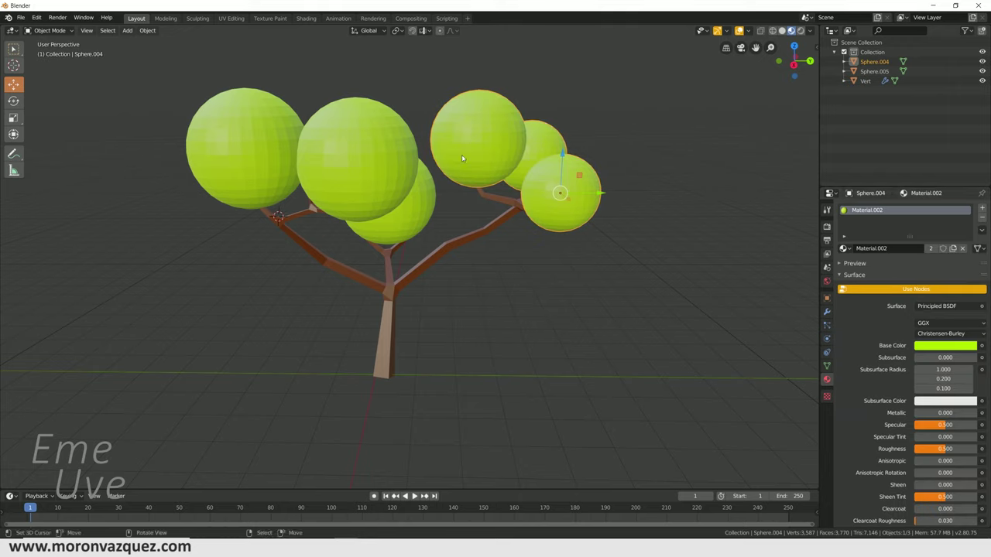
pyautogui.click(827, 313)
pyautogui.click(855, 208)
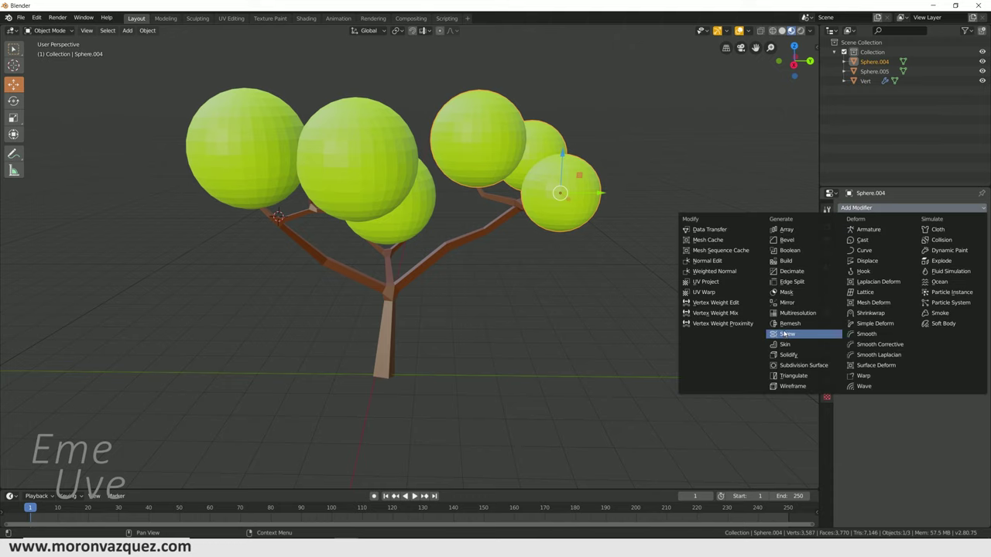
# Add a Remesh modifier in Blocks mode to the right foliage cluster.
pyautogui.click(788, 325)
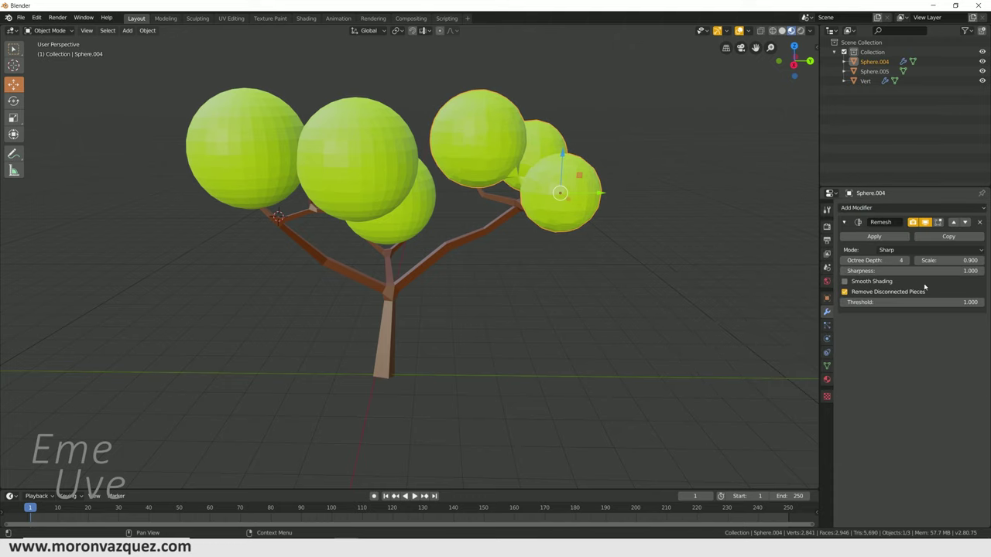
pyautogui.click(927, 251)
pyautogui.click(907, 262)
pyautogui.moveTo(588, 232)
pyautogui.mouseDown(button='middle')
pyautogui.moveTo(645, 225)
pyautogui.moveTo(399, 187)
pyautogui.mouseUp(button='middle')
# Add a Blocks-mode Remesh modifier to the left foliage cluster as well.
pyautogui.click(398, 188)
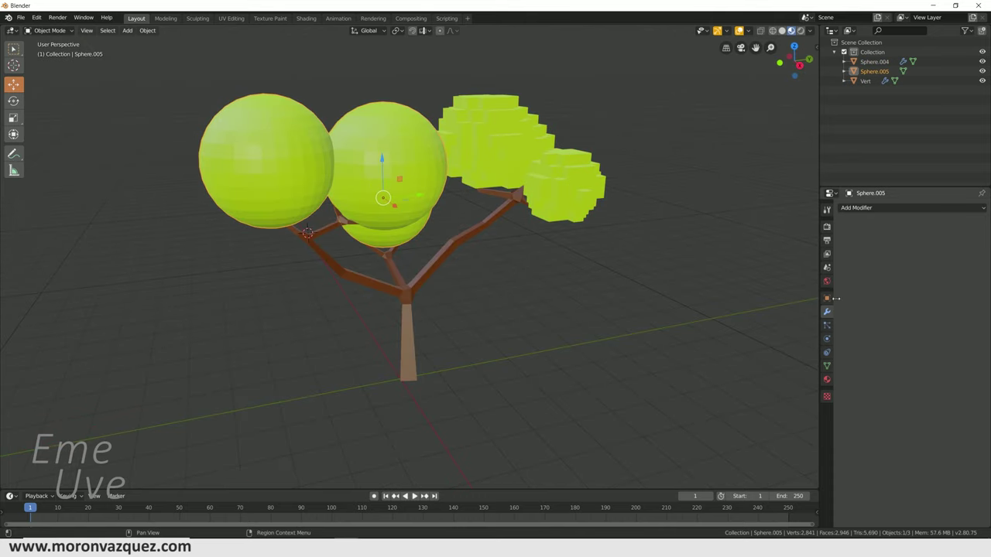
pyautogui.click(872, 209)
pyautogui.click(789, 323)
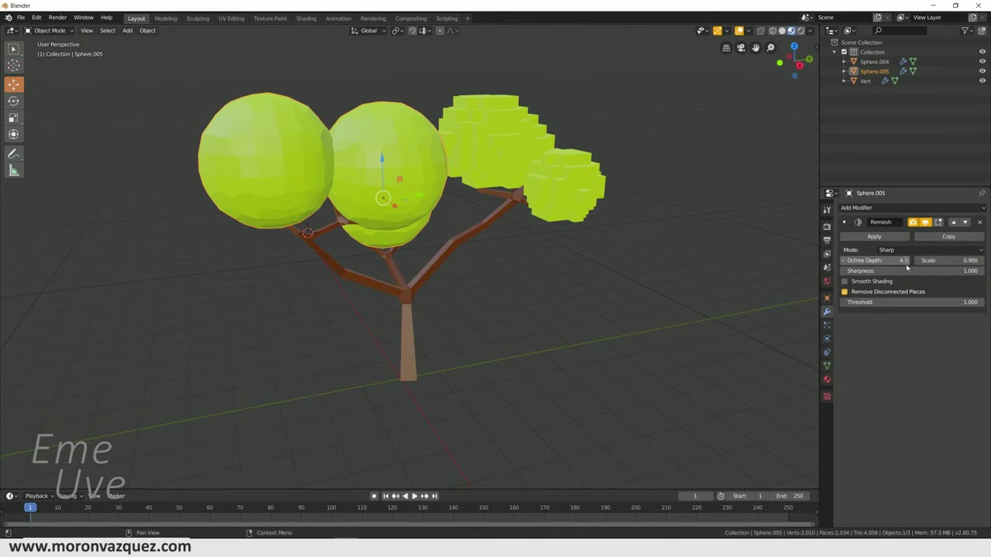
pyautogui.click(927, 250)
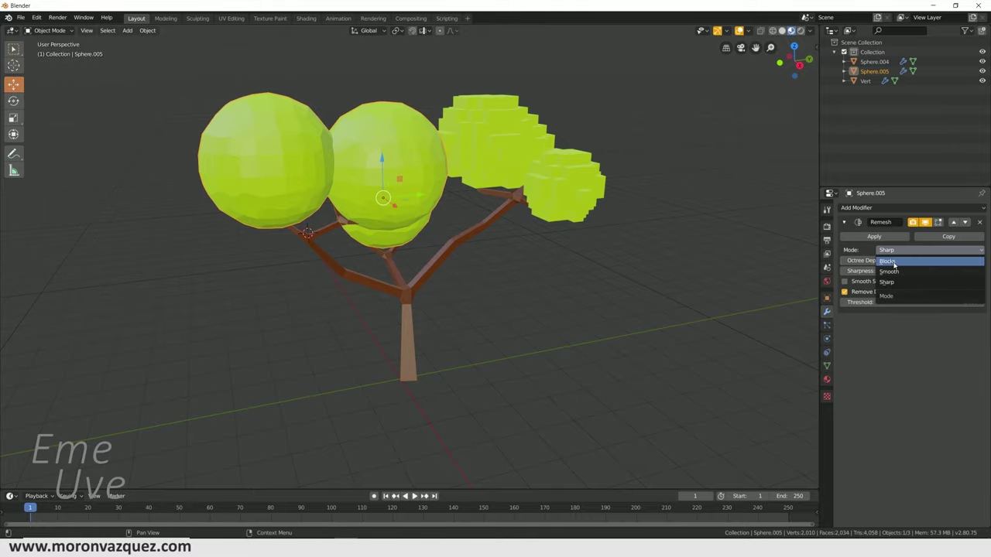
pyautogui.click(907, 263)
pyautogui.moveTo(603, 225)
pyautogui.mouseDown(button='middle')
pyautogui.moveTo(496, 223)
pyautogui.moveTo(624, 233)
pyautogui.moveTo(538, 234)
pyautogui.moveTo(336, 161)
pyautogui.moveTo(593, 203)
pyautogui.mouseUp(button='middle')
pyautogui.scroll(3, 475, 217)
# Try Remesh Octree Depths 5, 6, back to 5, then 4 while inspecting the blocky foliage.
pyautogui.moveTo(448, 229)
pyautogui.mouseDown(button='middle')
pyautogui.moveTo(465, 233)
pyautogui.moveTo(479, 208)
pyautogui.mouseUp(button='middle')
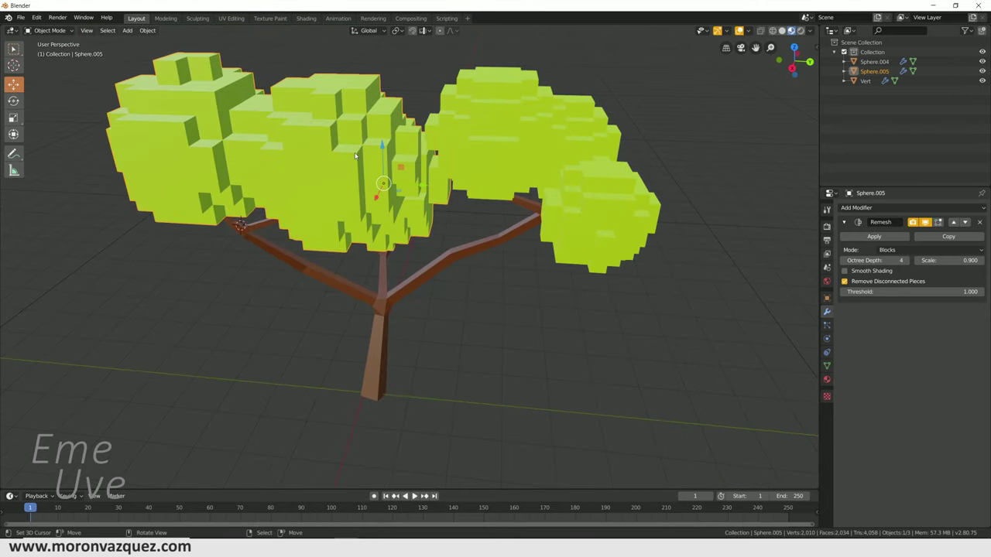
pyautogui.moveTo(355, 155); pyautogui.dragTo(358, 145, button='middle')
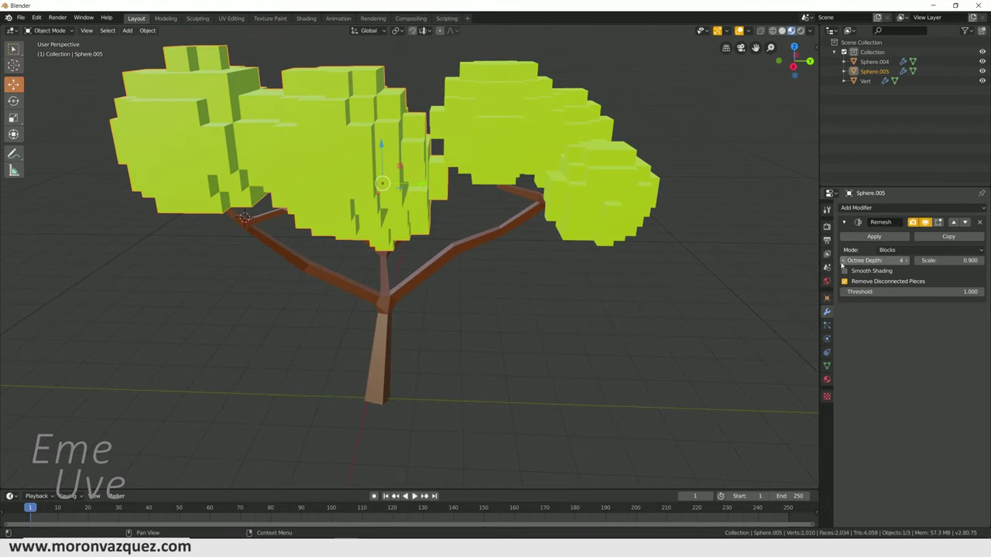
pyautogui.click(906, 260)
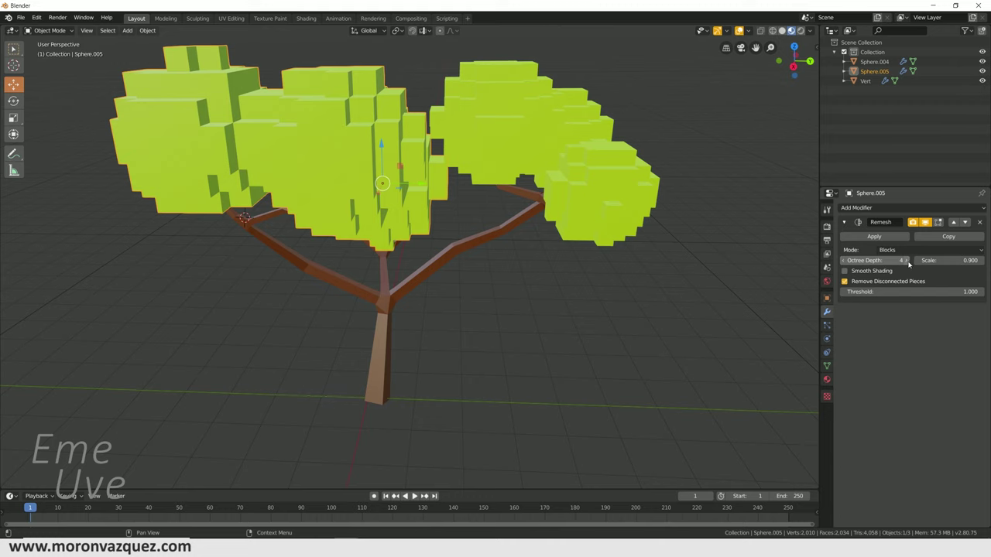
pyautogui.moveTo(809, 265)
pyautogui.mouseDown(button='middle')
pyautogui.moveTo(628, 270)
pyautogui.moveTo(639, 270)
pyautogui.moveTo(630, 238)
pyautogui.mouseUp(button='middle')
pyautogui.click(907, 260)
pyautogui.moveTo(424, 268)
pyautogui.mouseDown(button='middle')
pyautogui.moveTo(498, 254)
pyautogui.moveTo(421, 251)
pyautogui.moveTo(434, 249)
pyautogui.mouseUp(button='middle')
pyautogui.click(842, 260)
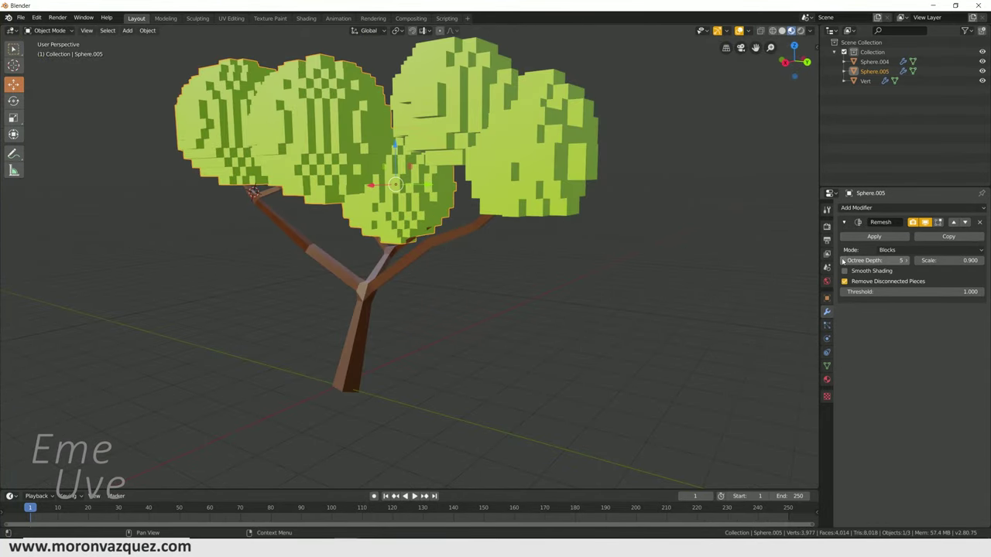
pyautogui.moveTo(664, 239)
pyautogui.mouseDown(button='middle')
pyautogui.moveTo(654, 261)
pyautogui.moveTo(656, 253)
pyautogui.mouseUp(button='middle')
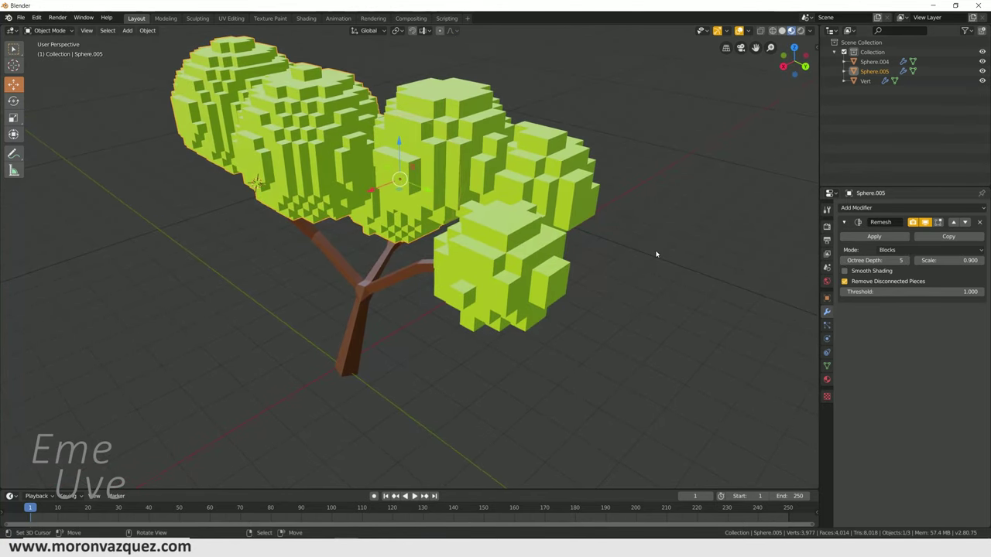
pyautogui.click(844, 261)
# Set Octree Depth 5 on both the right and left foliage clusters.
pyautogui.click(422, 151)
pyautogui.click(910, 261)
pyautogui.click(335, 159)
pyautogui.click(905, 261)
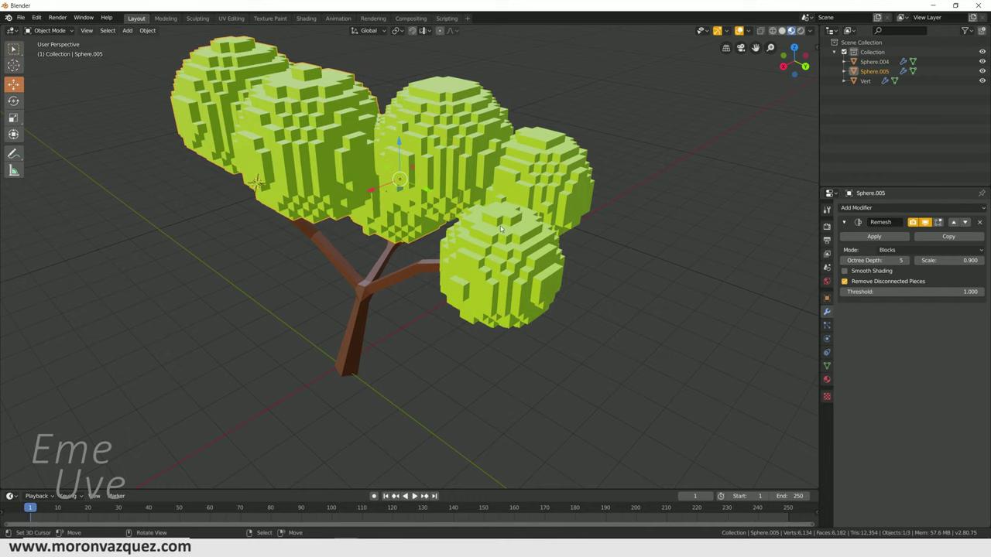
pyautogui.moveTo(500, 226)
pyautogui.mouseDown(button='middle')
pyautogui.moveTo(537, 209)
pyautogui.moveTo(557, 228)
pyautogui.moveTo(565, 277)
pyautogui.moveTo(527, 204)
pyautogui.moveTo(497, 196)
pyautogui.moveTo(524, 199)
pyautogui.mouseUp(button='middle')
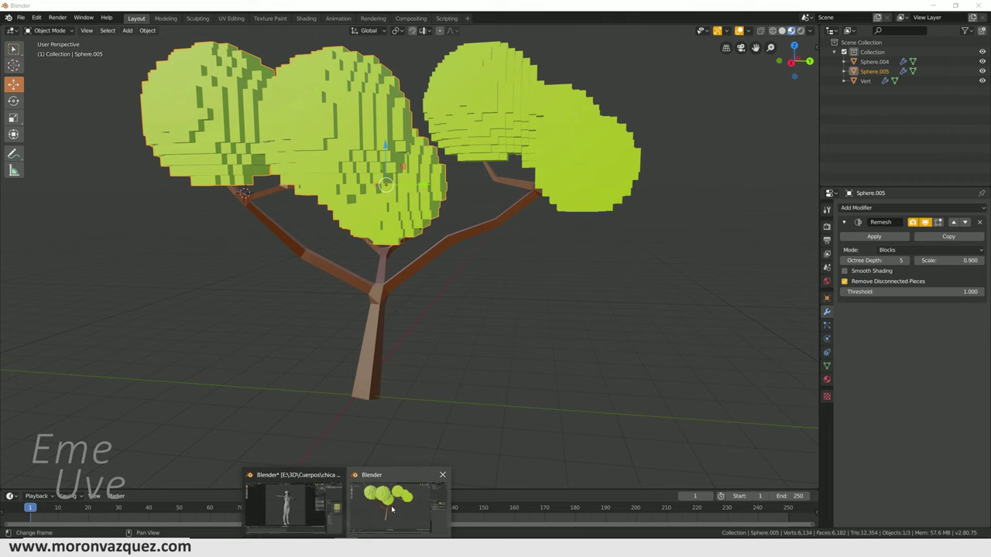
pyautogui.click(294, 507)
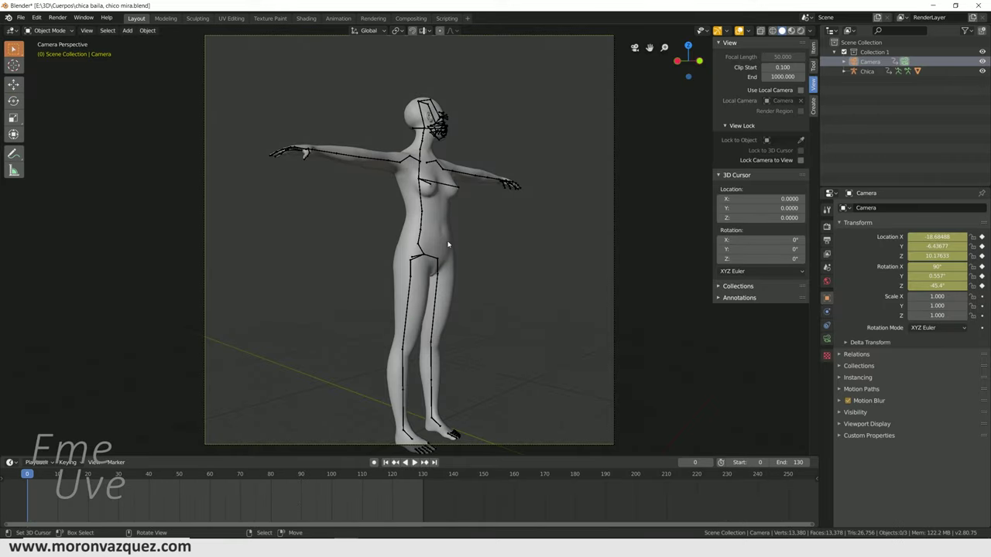
# Play the figure's dance animation and stop it at frame 27, orbiting around her.
pyautogui.moveTo(507, 215)
pyautogui.mouseDown(button='middle')
pyautogui.moveTo(489, 227)
pyautogui.moveTo(515, 235)
pyautogui.mouseUp(button='middle')
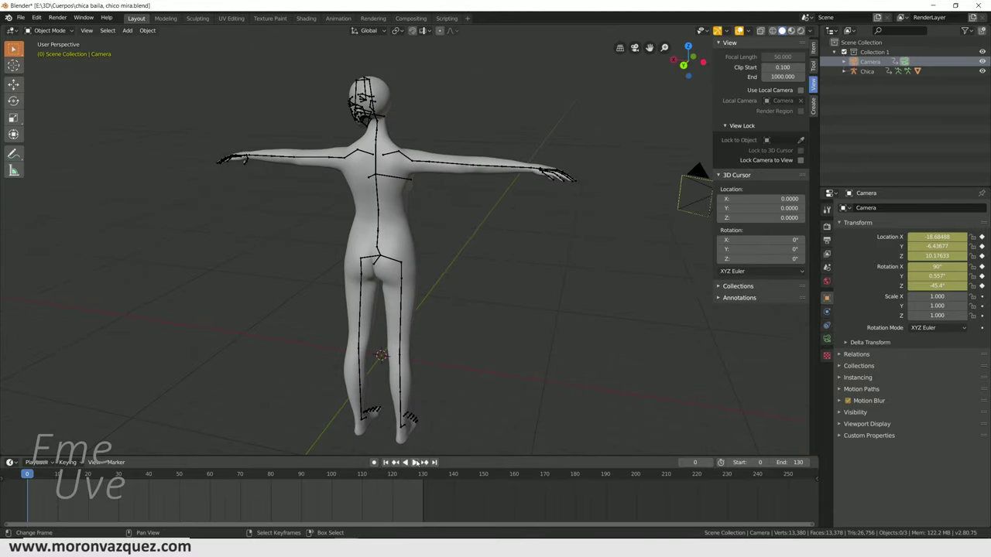
pyautogui.click(416, 463)
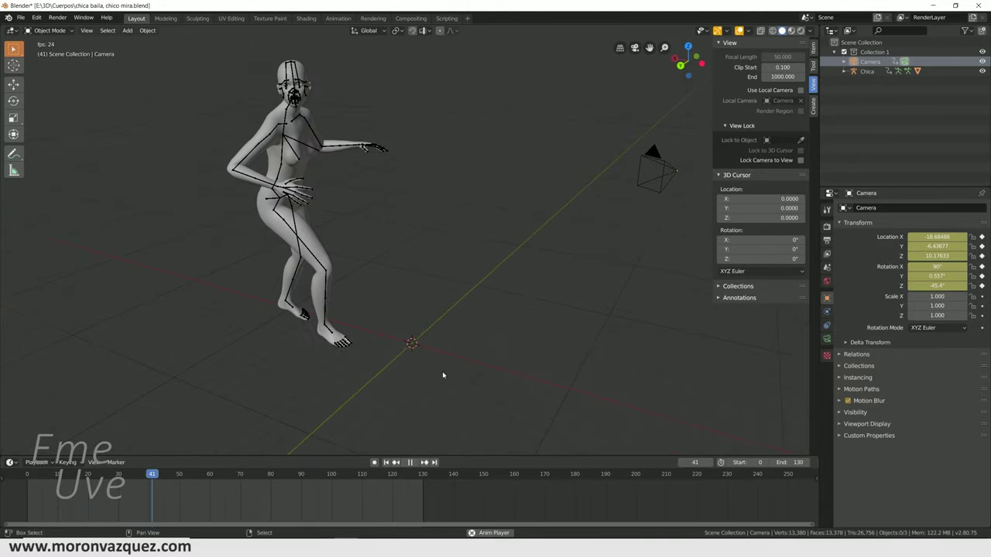
pyautogui.moveTo(442, 375); pyautogui.dragTo(502, 363, button='middle')
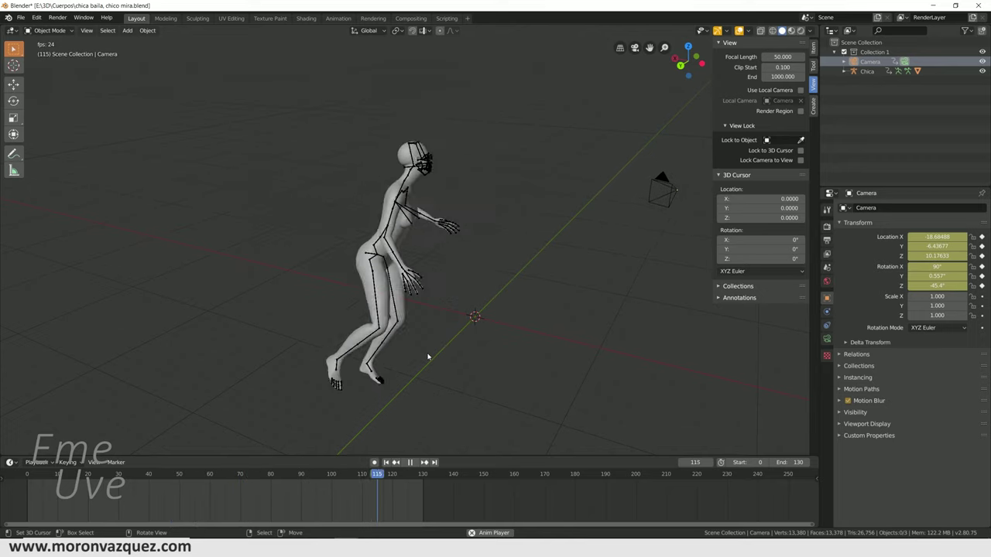
pyautogui.click(409, 462)
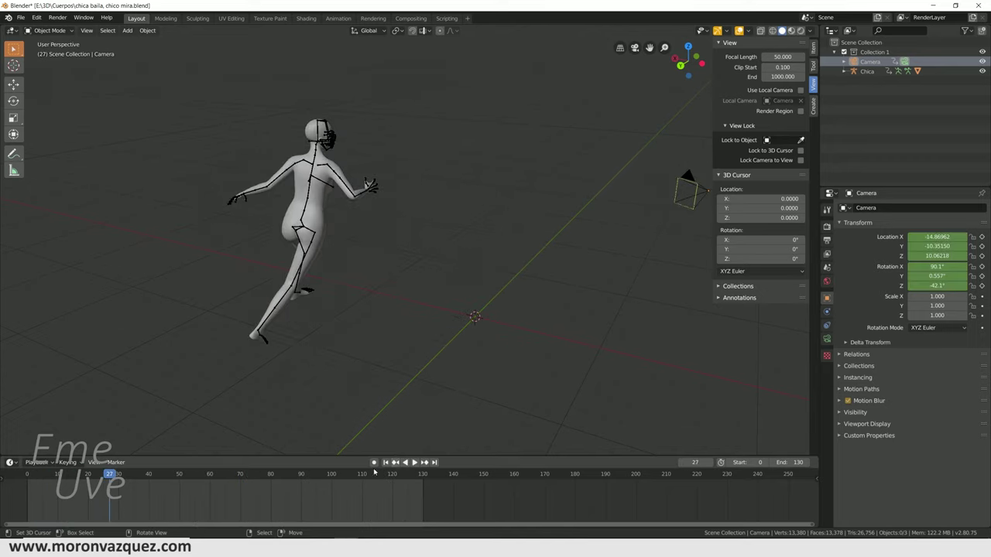
pyautogui.moveTo(339, 260)
pyautogui.mouseDown(button='middle')
pyautogui.moveTo(420, 283)
pyautogui.moveTo(394, 272)
pyautogui.mouseUp(button='middle')
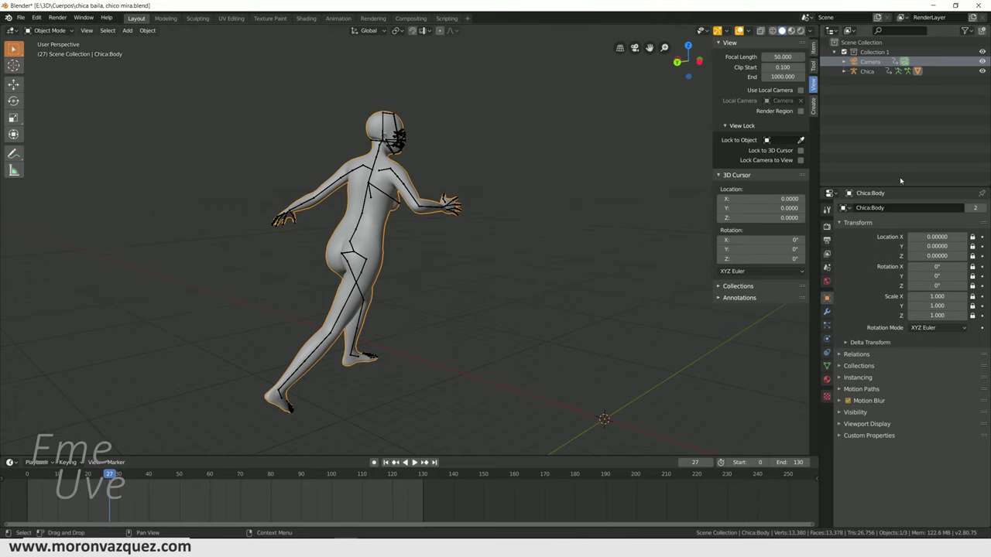
# Add a Blocks-mode Remesh modifier to the body and preview the blocky dance.
pyautogui.click(827, 311)
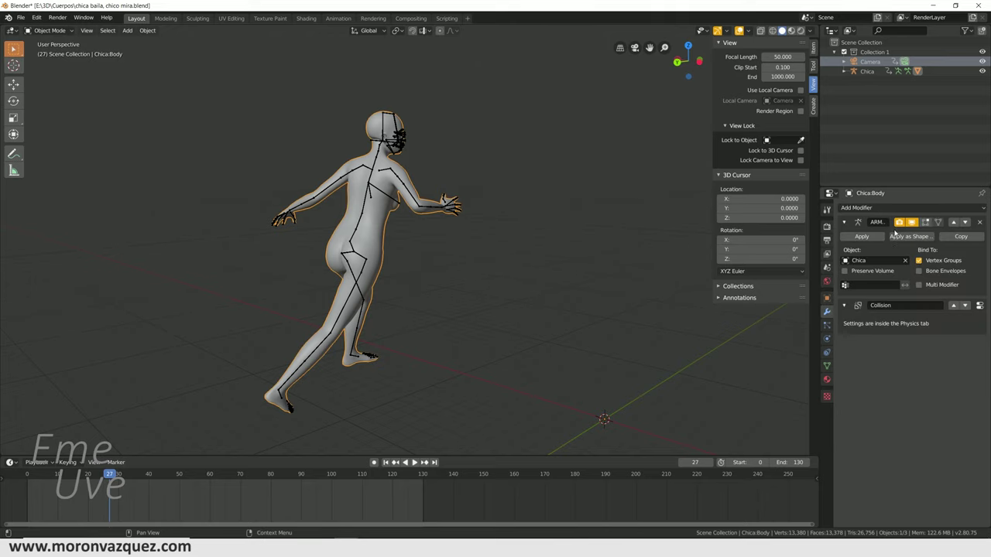
pyautogui.click(896, 208)
pyautogui.click(793, 323)
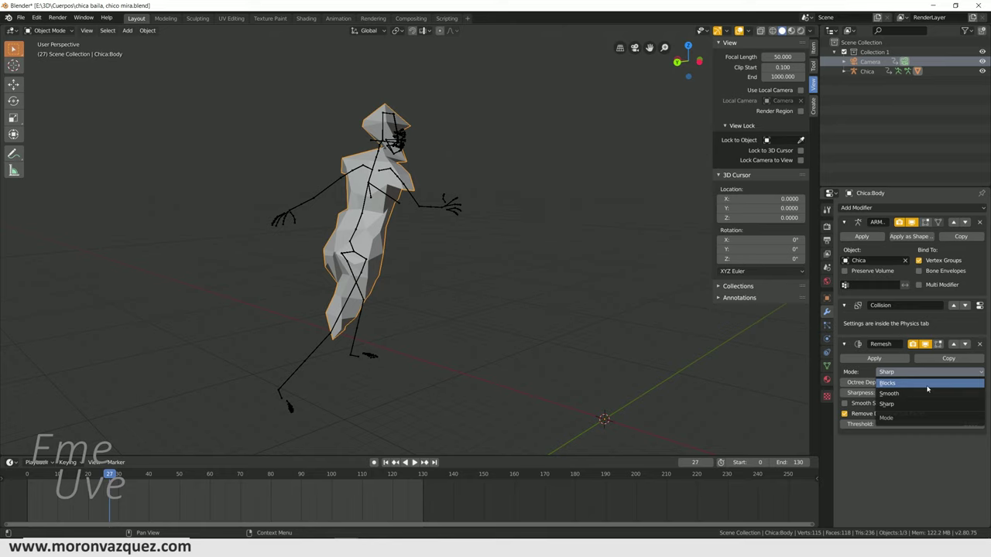
pyautogui.click(927, 385)
pyautogui.press('space')
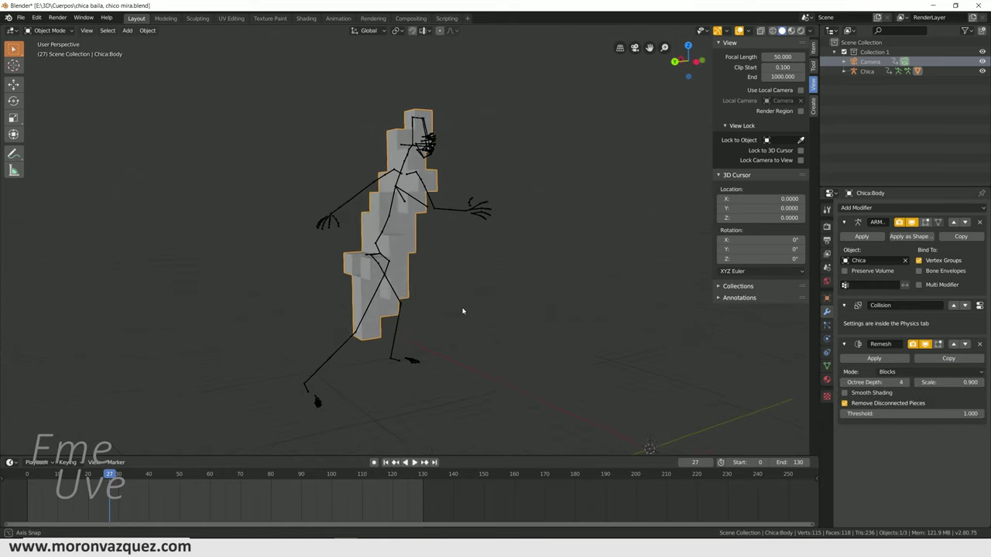
pyautogui.press('Escape')
pyautogui.moveTo(425, 268); pyautogui.dragTo(844, 345, button='middle')
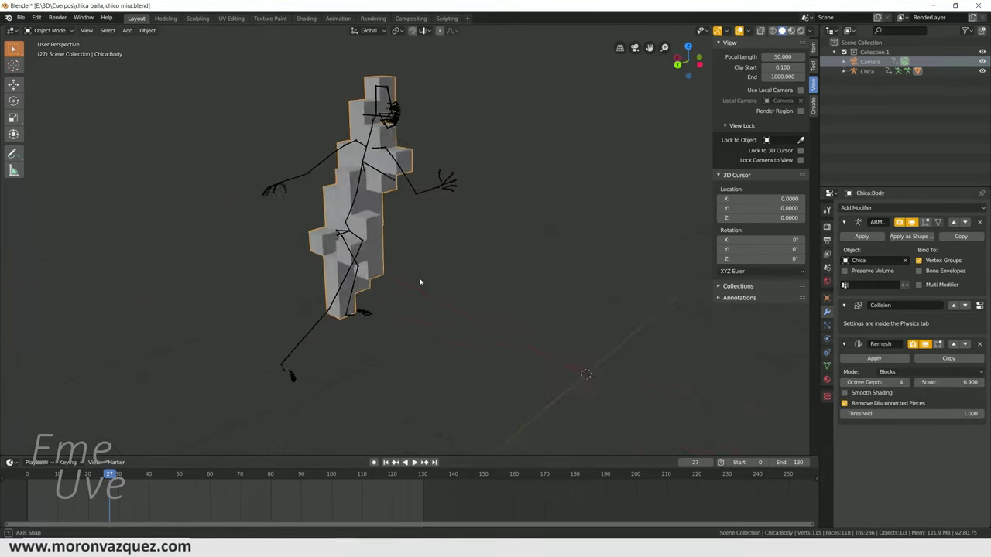
# Raise Octree Depth to 7 and show the skin-coloured voxels in Material Preview.
pyautogui.click(906, 383)
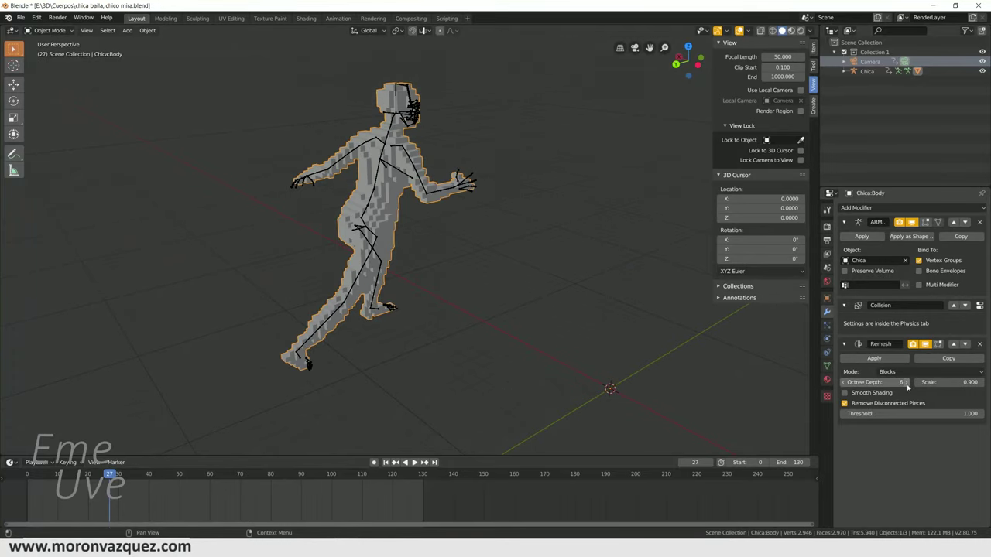
pyautogui.moveTo(603, 333)
pyautogui.mouseDown(button='middle')
pyautogui.moveTo(400, 287)
pyautogui.moveTo(312, 301)
pyautogui.moveTo(329, 297)
pyautogui.mouseUp(button='middle')
pyautogui.click(791, 31)
pyautogui.moveTo(495, 240); pyautogui.dragTo(559, 239, button='middle')
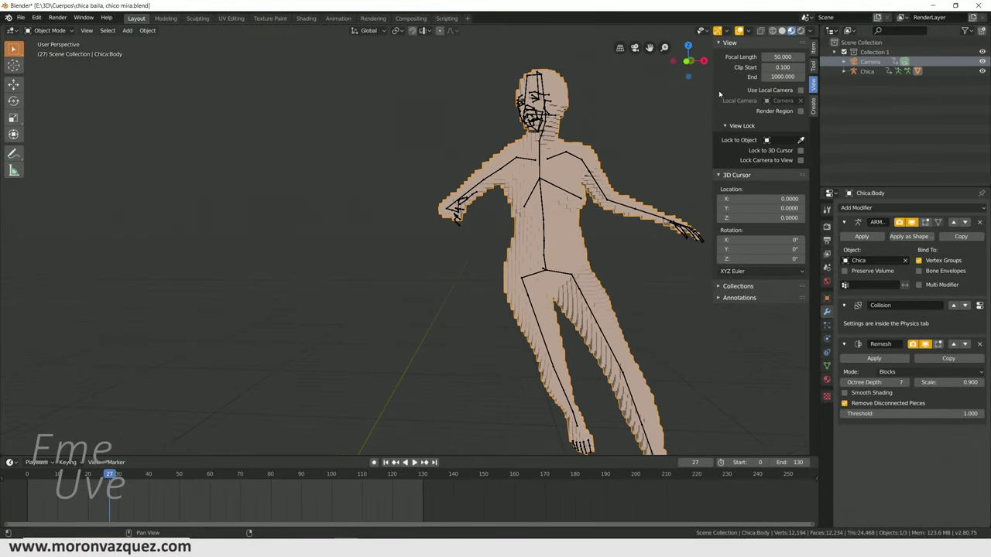
pyautogui.moveTo(542, 255); pyautogui.dragTo(513, 287, button='middle')
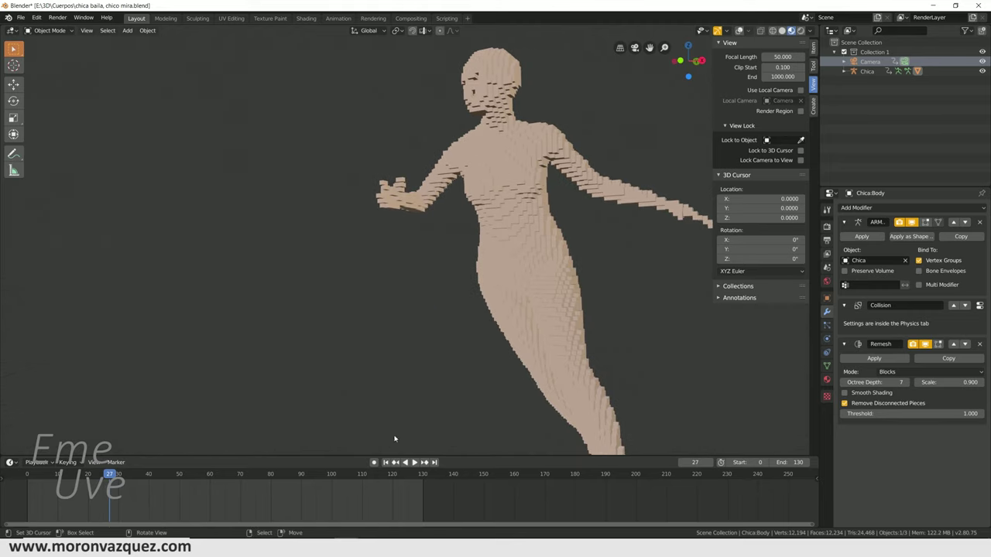
# Orbit and zoom around the voxel dancer to look at her arm.
pyautogui.scroll(-3, 459, 420)
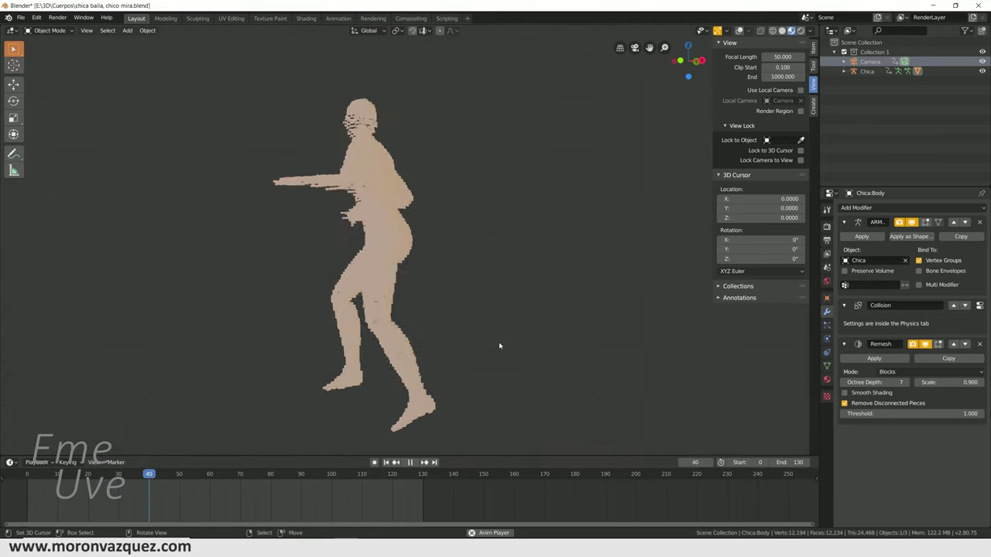
pyautogui.moveTo(478, 354); pyautogui.dragTo(381, 344, button='middle')
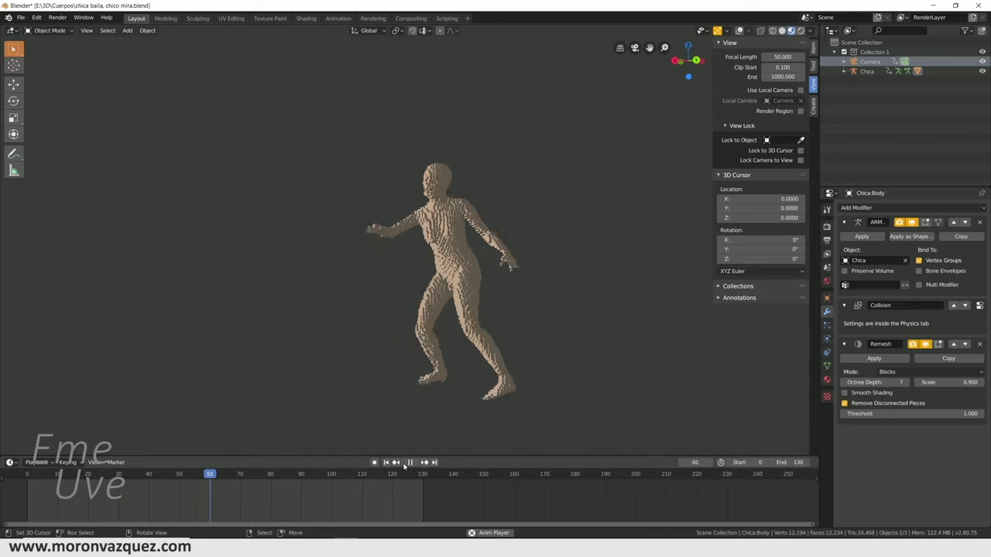
pyautogui.scroll(5, 505, 278)
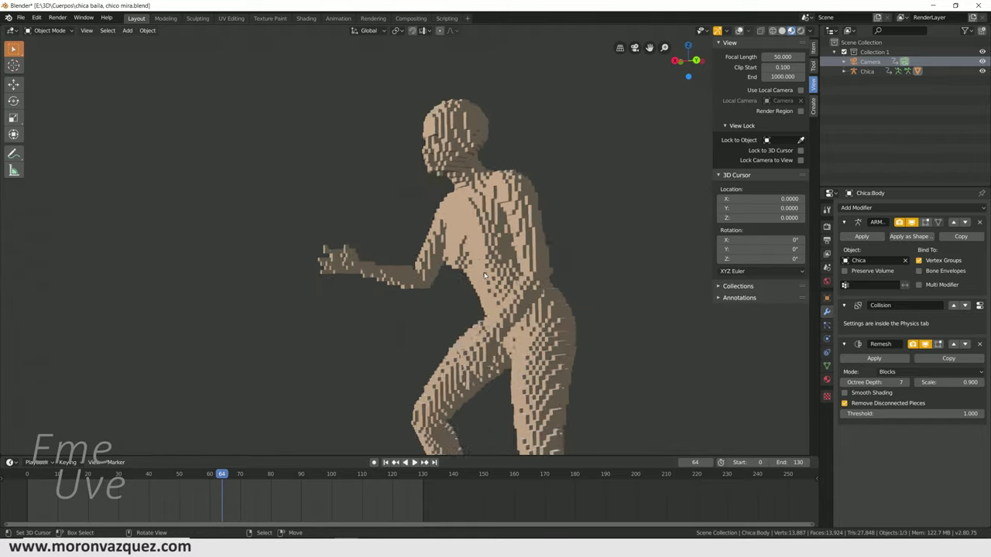
pyautogui.scroll(2, 527, 274)
pyautogui.scroll(-2, 566, 268)
pyautogui.scroll(-2, 496, 294)
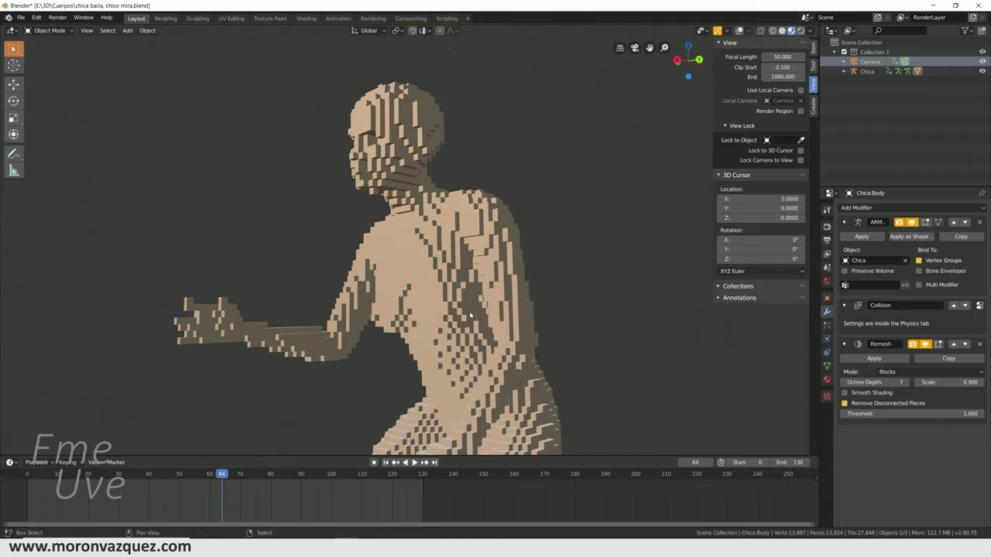
pyautogui.scroll(4, 469, 311)
pyautogui.moveTo(544, 332); pyautogui.dragTo(454, 331, button='middle')
pyautogui.scroll(-3, 453, 331)
pyautogui.scroll(4, 501, 262)
# Close in on the blocky head and shoulders, then raise the Octree Depth for finer voxels.
pyautogui.keyDown('shift'); pyautogui.moveTo(501, 262); pyautogui.dragTo(454, 27, button='middle'); pyautogui.keyUp('shift')
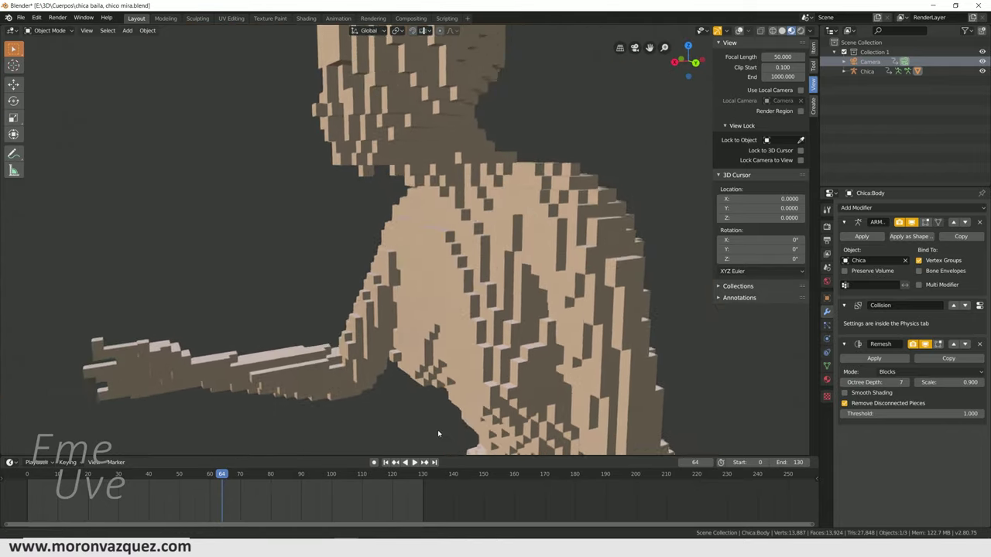
pyautogui.scroll(3, 438, 209)
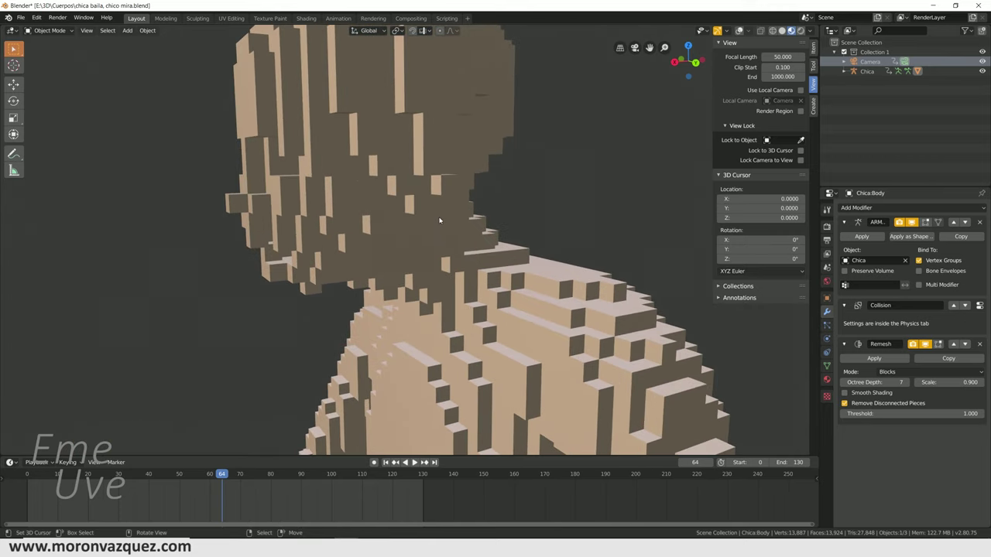
pyautogui.moveTo(437, 209)
pyautogui.mouseDown(button='middle')
pyautogui.moveTo(432, 312)
pyautogui.moveTo(507, 303)
pyautogui.mouseUp(button='middle')
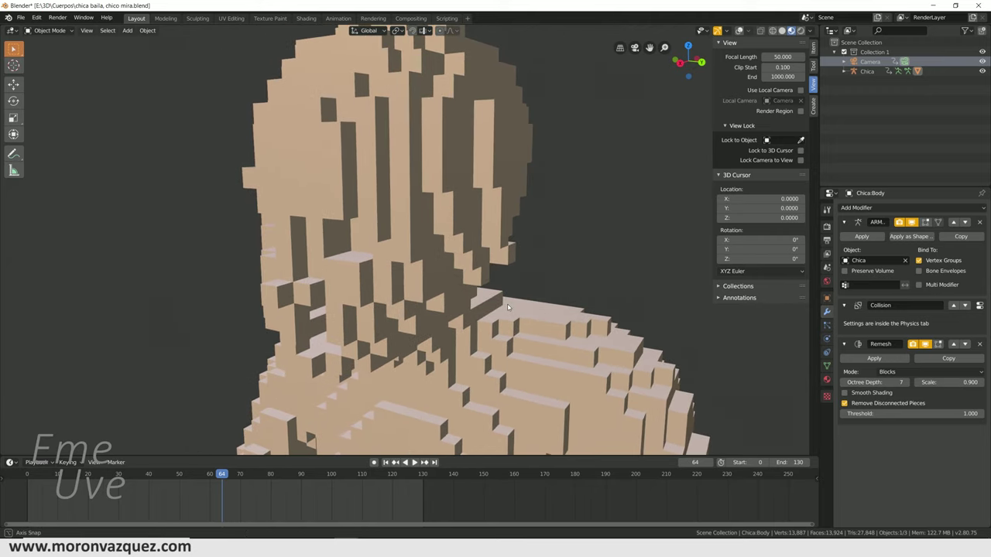
pyautogui.scroll(3, 507, 304)
pyautogui.moveTo(420, 305)
pyautogui.mouseDown(button='middle')
pyautogui.moveTo(215, 275)
pyautogui.moveTo(564, 247)
pyautogui.moveTo(487, 271)
pyautogui.moveTo(529, 287)
pyautogui.moveTo(91, 206)
pyautogui.moveTo(355, 269)
pyautogui.mouseUp(button='middle')
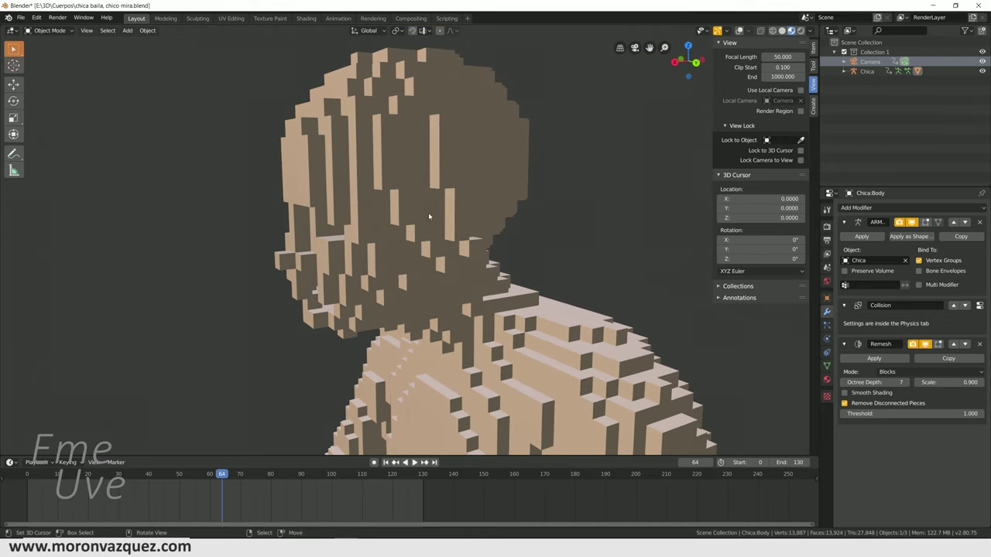
pyautogui.scroll(-5, 445, 232)
pyautogui.keyDown('shift'); pyautogui.moveTo(516, 352); pyautogui.dragTo(468, 206, button='middle'); pyautogui.keyUp('shift')
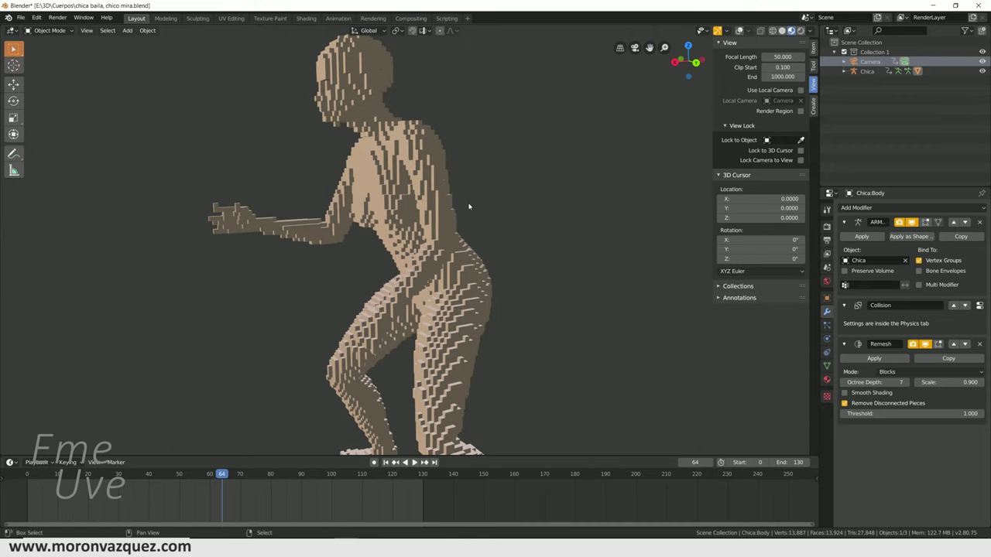
pyautogui.moveTo(468, 369)
pyautogui.mouseDown(button='middle')
pyautogui.moveTo(480, 264)
pyautogui.moveTo(460, 224)
pyautogui.moveTo(486, 220)
pyautogui.moveTo(485, 232)
pyautogui.moveTo(511, 240)
pyautogui.mouseUp(button='middle')
pyautogui.scroll(3, 458, 217)
pyautogui.scroll(3, 457, 215)
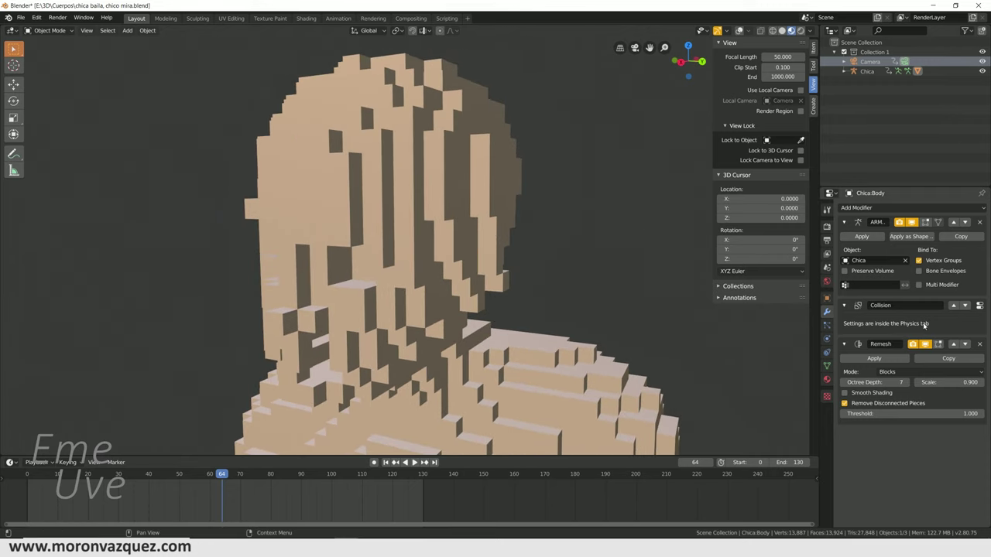
pyautogui.click(907, 382)
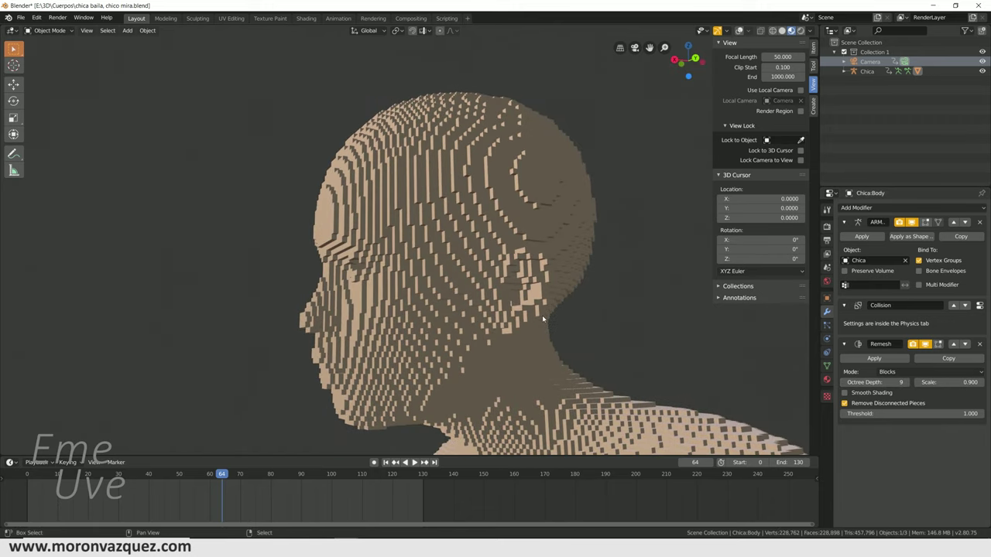
# Inspect the finer Depth-9 head from the side, then play the dance through to frame 130.
pyautogui.scroll(2, 539, 307)
pyautogui.moveTo(544, 302)
pyautogui.mouseDown(button='middle')
pyautogui.moveTo(503, 325)
pyautogui.moveTo(573, 318)
pyautogui.moveTo(660, 329)
pyautogui.moveTo(553, 328)
pyautogui.moveTo(547, 318)
pyautogui.moveTo(530, 356)
pyautogui.moveTo(523, 341)
pyautogui.moveTo(499, 341)
pyautogui.moveTo(562, 339)
pyautogui.mouseUp(button='middle')
pyautogui.moveTo(392, 290)
pyautogui.mouseDown(button='middle')
pyautogui.moveTo(453, 302)
pyautogui.moveTo(436, 299)
pyautogui.mouseUp(button='middle')
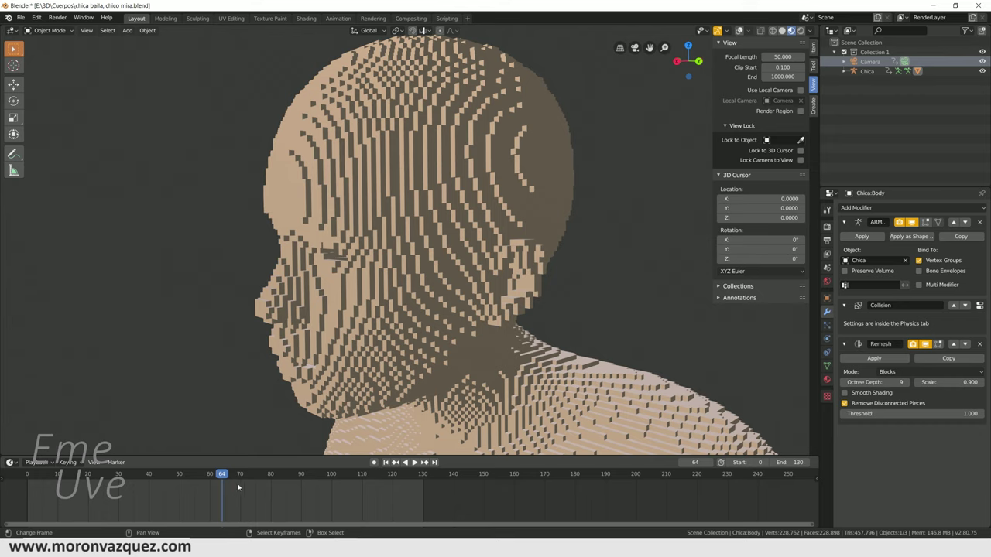
pyautogui.press('space')
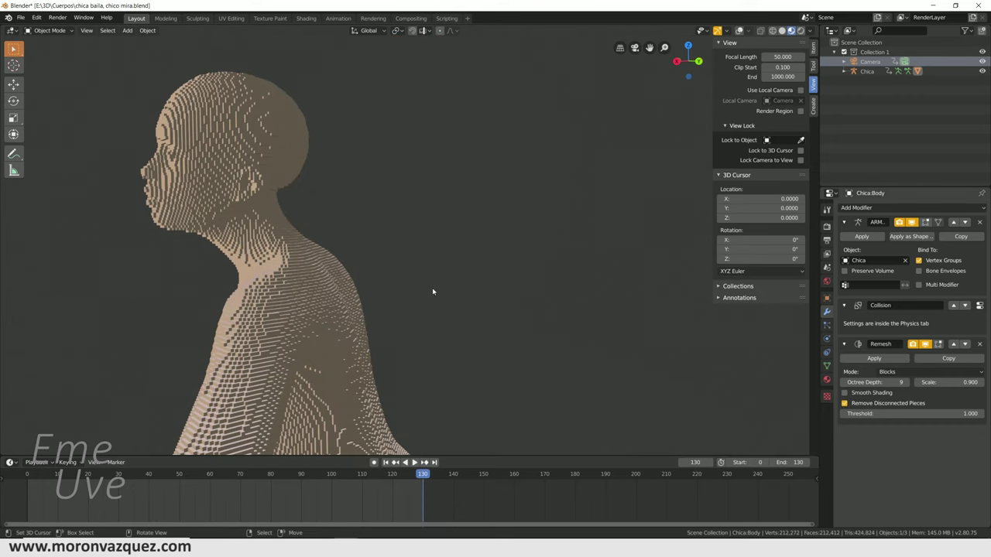
pyautogui.scroll(-3, 373, 290)
pyautogui.scroll(-3, 390, 305)
pyautogui.moveTo(474, 341)
pyautogui.keyDown('shift'); pyautogui.mouseDown(button='middle')
pyautogui.moveTo(477, 292)
pyautogui.moveTo(518, 190)
pyautogui.mouseUp(button='middle'); pyautogui.keyUp('shift')
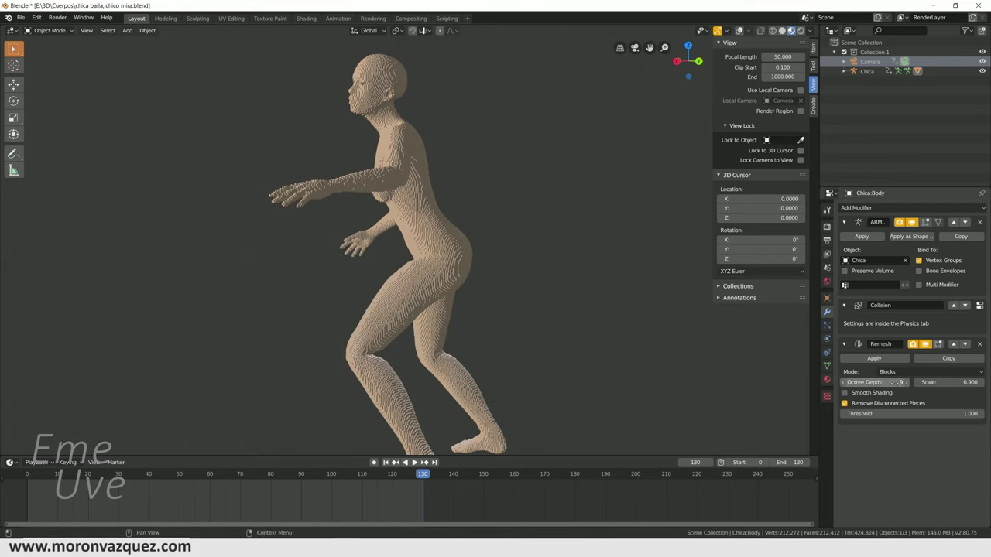
# Lower the body's Remesh Octree Depth from 9 to 7 for bigger blocks.
pyautogui.click(843, 382)
pyautogui.click(843, 382)
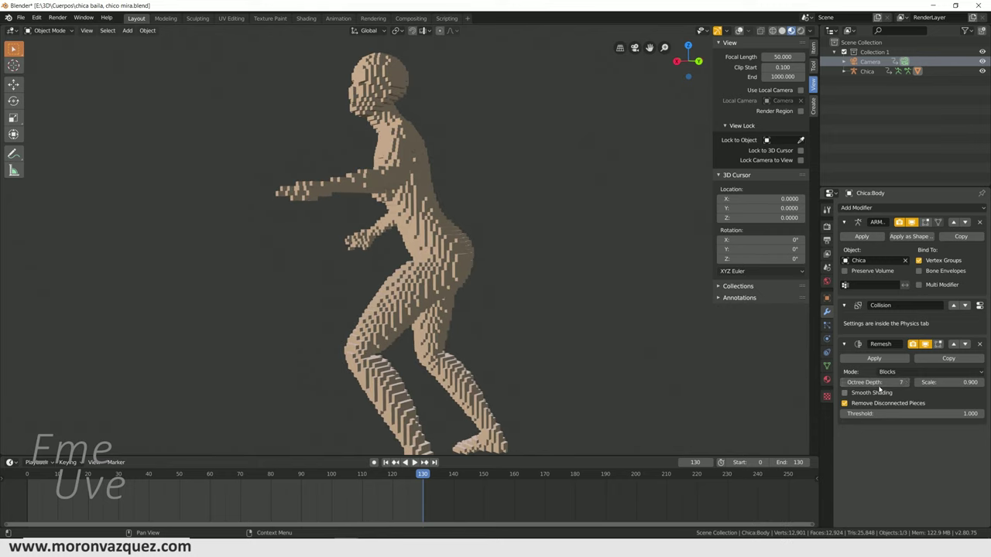
pyautogui.moveTo(469, 325)
pyautogui.mouseDown(button='middle')
pyautogui.moveTo(495, 336)
pyautogui.moveTo(430, 333)
pyautogui.moveTo(479, 316)
pyautogui.mouseUp(button='middle')
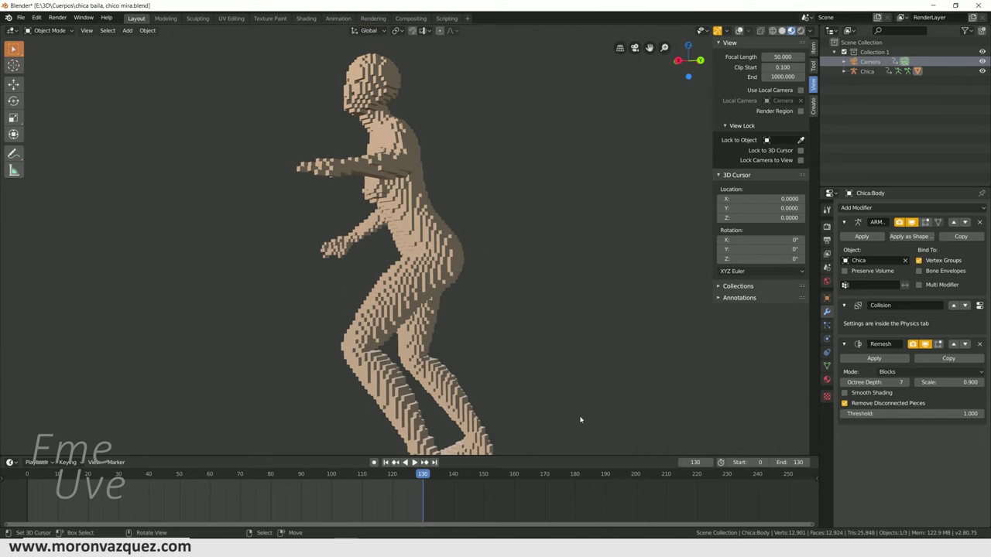